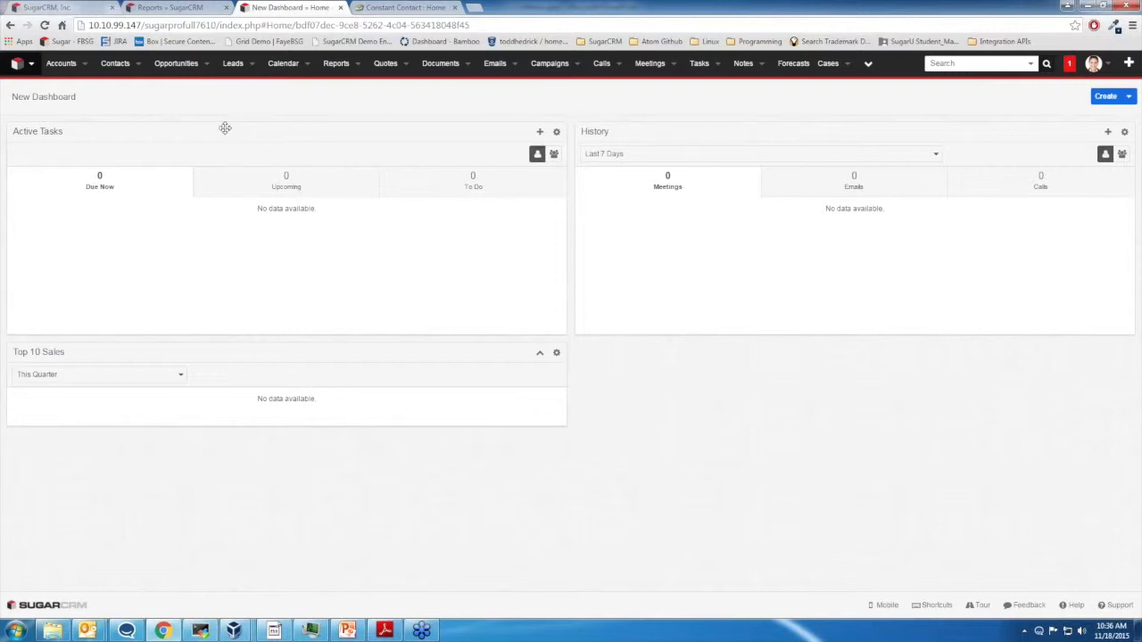
Open the eighth contact in the Contacts list and link the target lists Sugar vs Salesforce Registrants Webinar 1, Oracle Test List and QuickBooks Canada.
{"action": "left_click", "coordinate": [120, 72]}
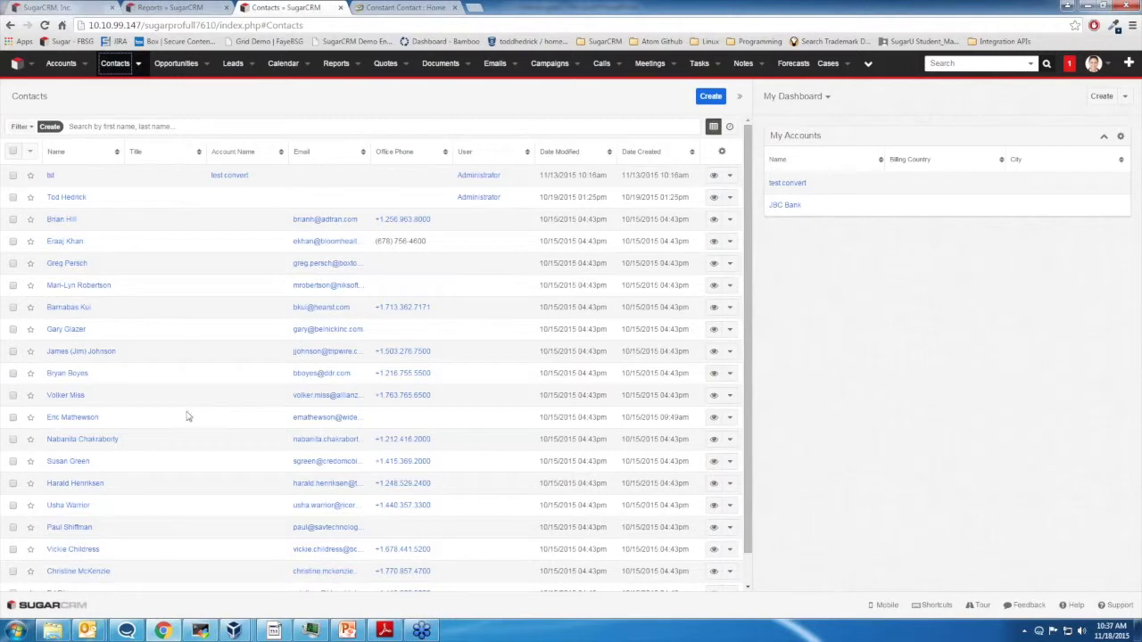
{"action": "left_click", "coordinate": [76, 332]}
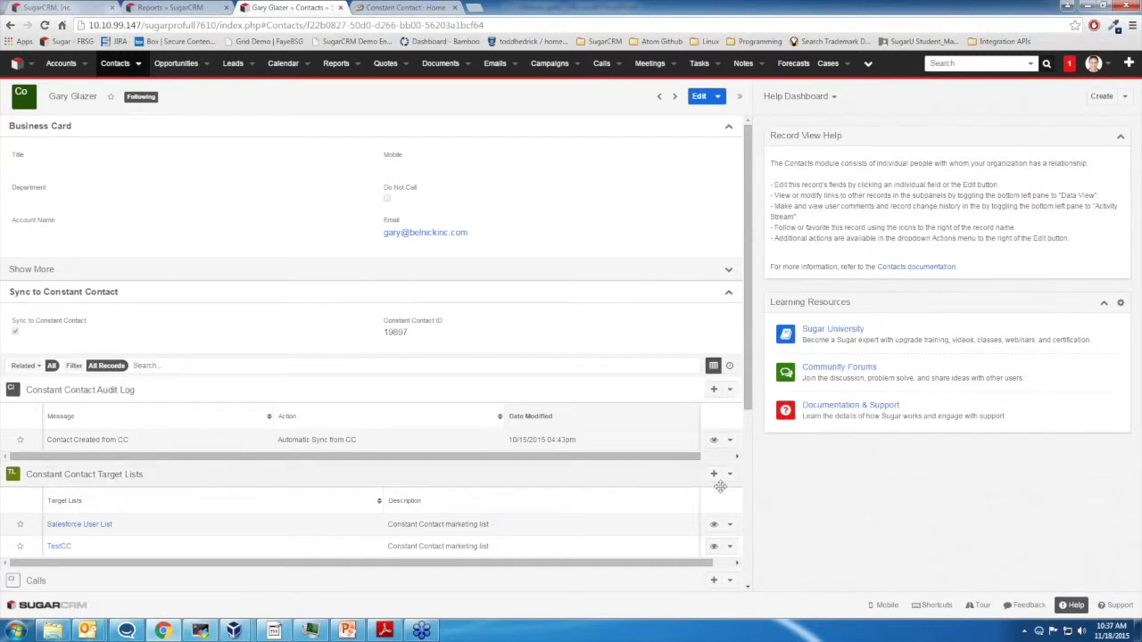
{"action": "left_click", "coordinate": [730, 476]}
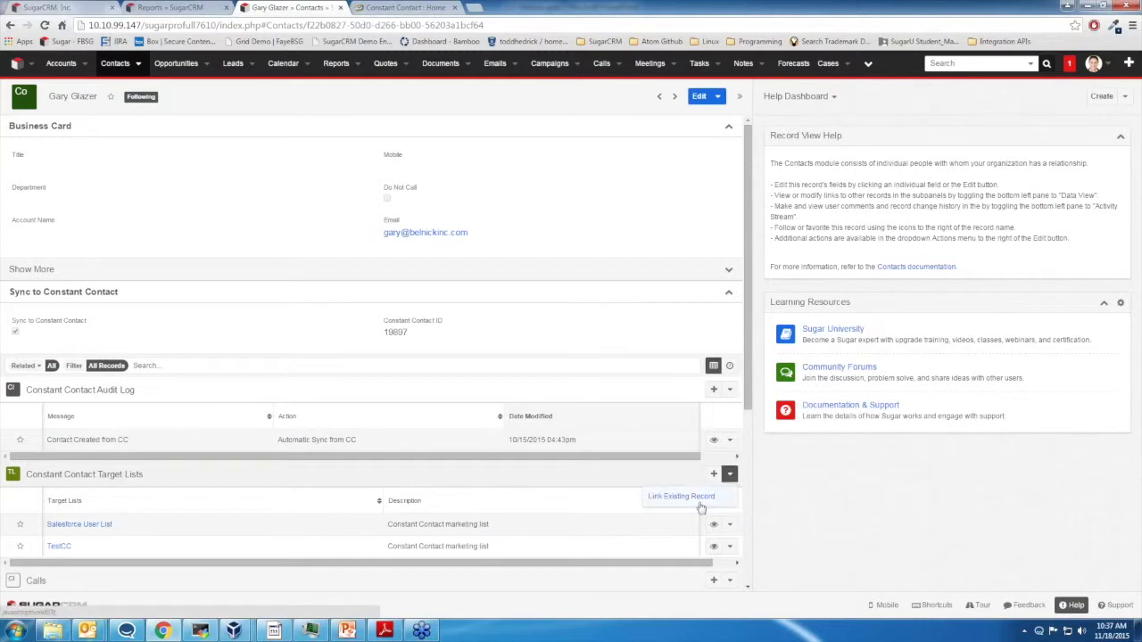
{"action": "left_click", "coordinate": [700, 505]}
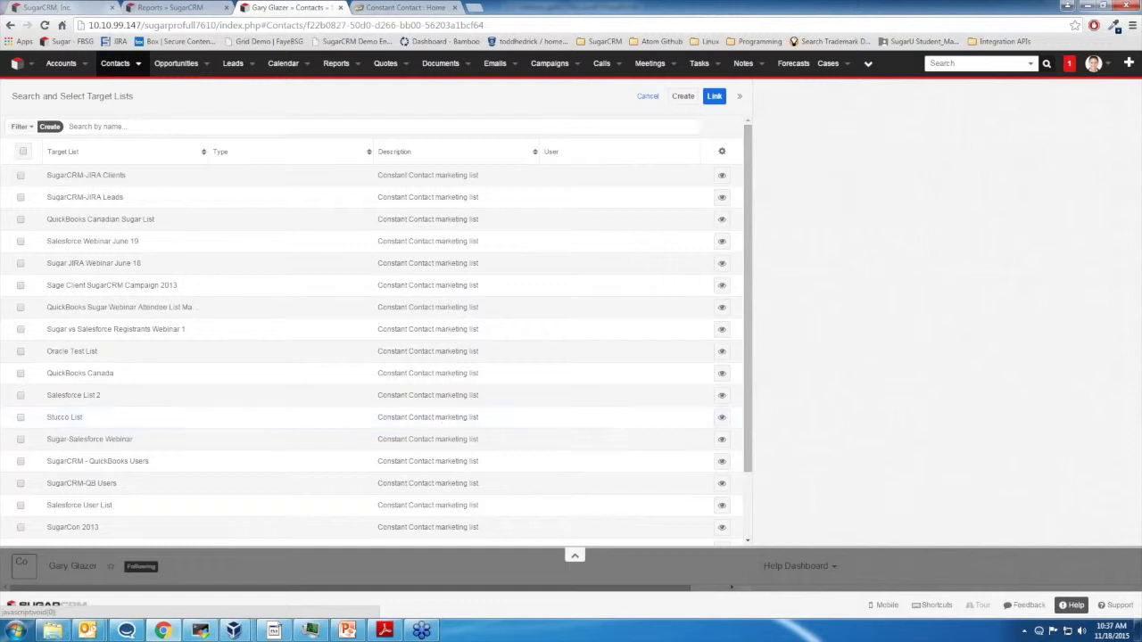
{"action": "left_click", "coordinate": [21, 329]}
{"action": "left_click", "coordinate": [20, 352]}
{"action": "left_click", "coordinate": [20, 374]}
{"action": "left_click", "coordinate": [714, 96]}
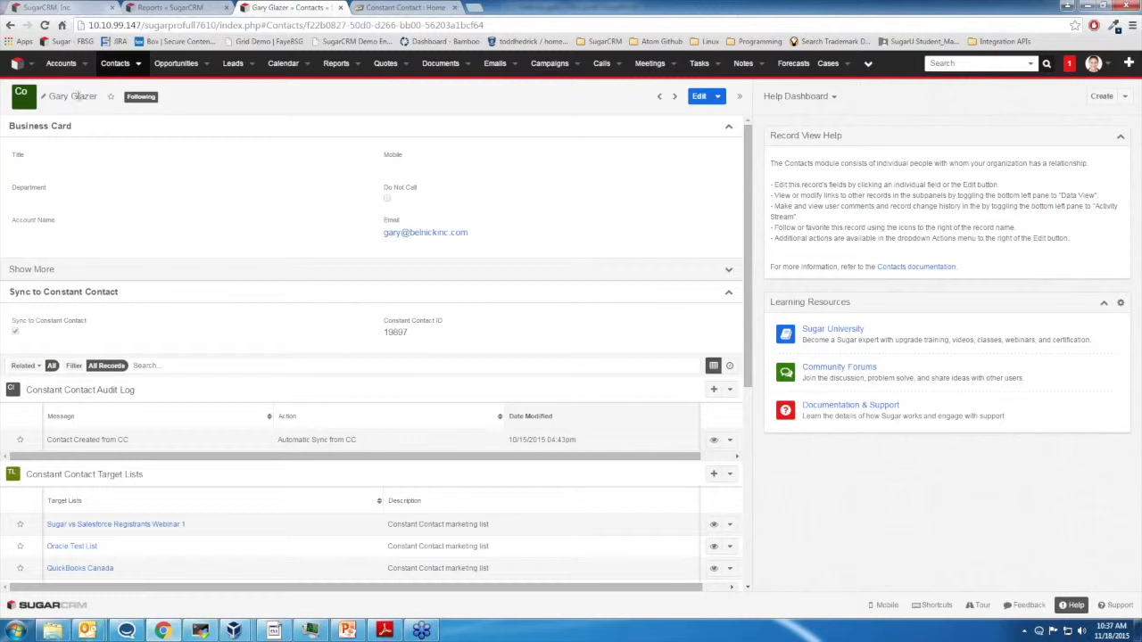
Open the Oracle Test List target list and link the seventh, eighth and ninth existing contacts to it.
{"action": "left_click", "coordinate": [869, 68]}
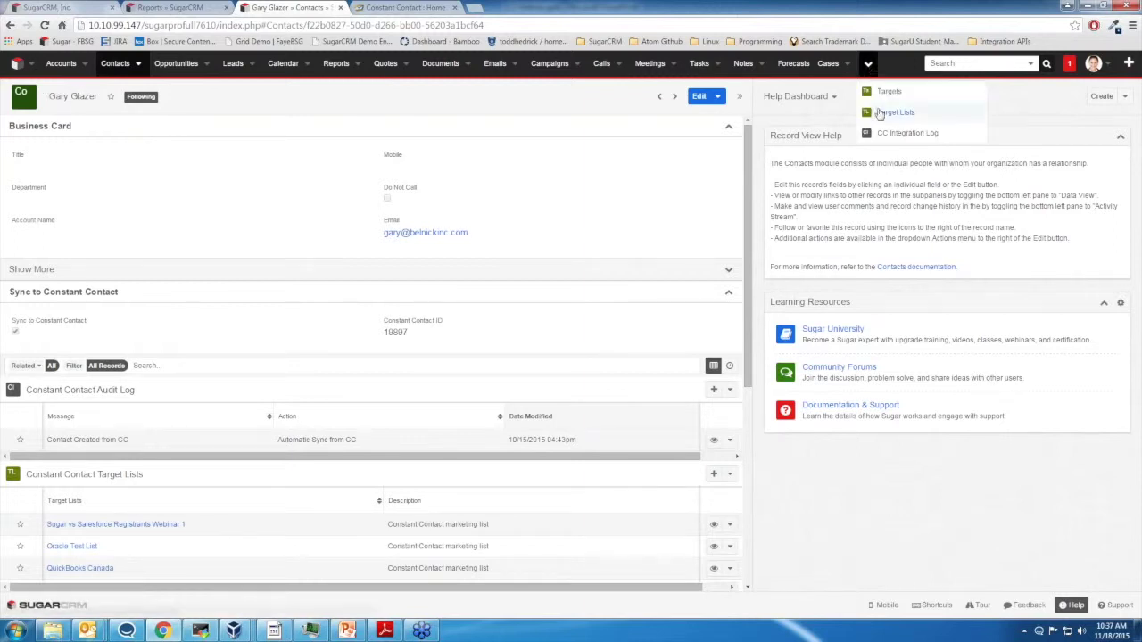
{"action": "left_click", "coordinate": [880, 112]}
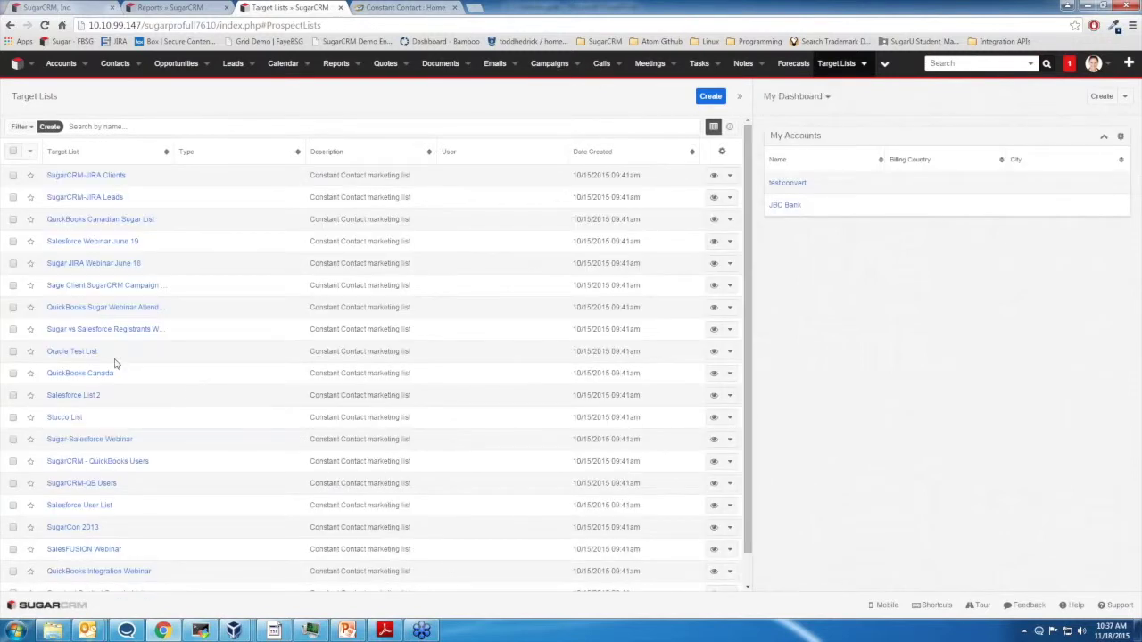
{"action": "left_click", "coordinate": [85, 351]}
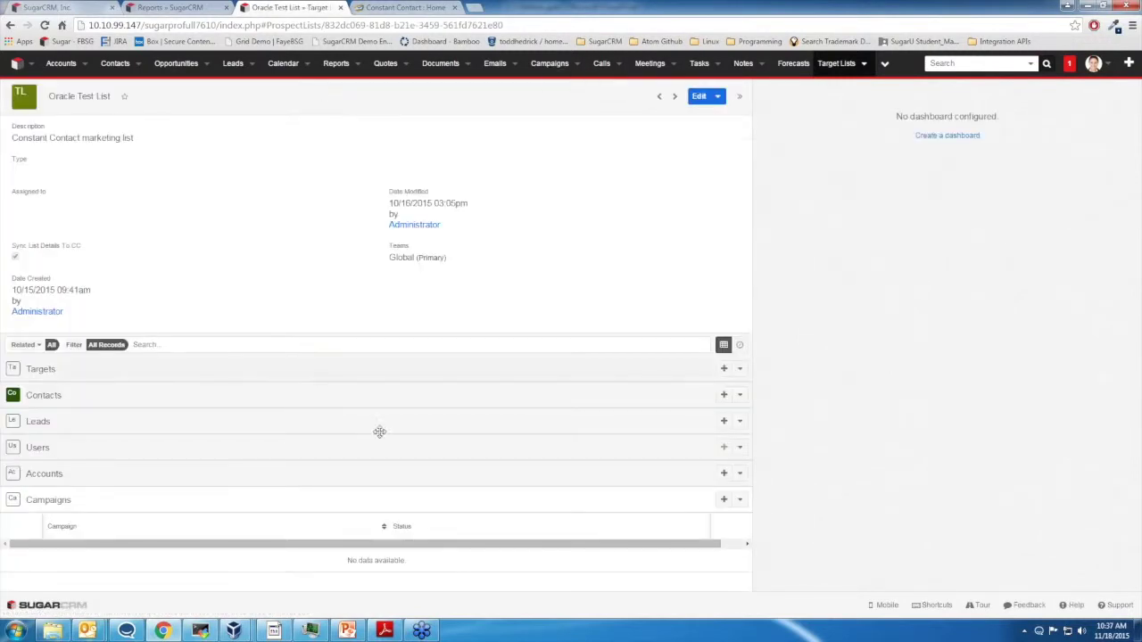
{"action": "left_click", "coordinate": [740, 395]}
{"action": "left_click", "coordinate": [715, 423]}
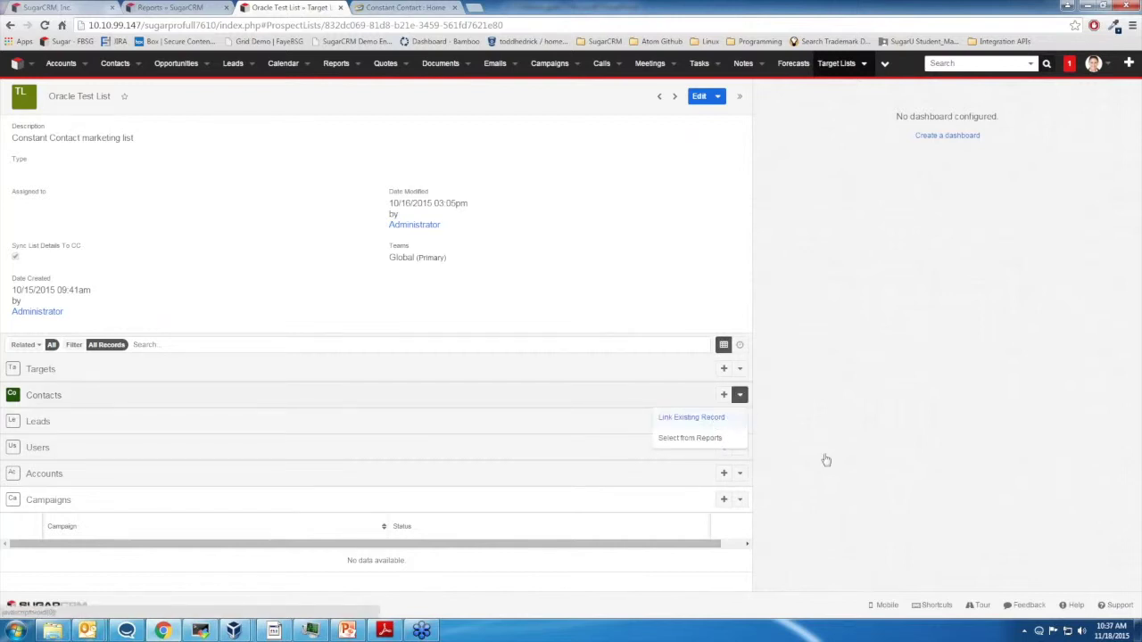
{"action": "left_click", "coordinate": [20, 307]}
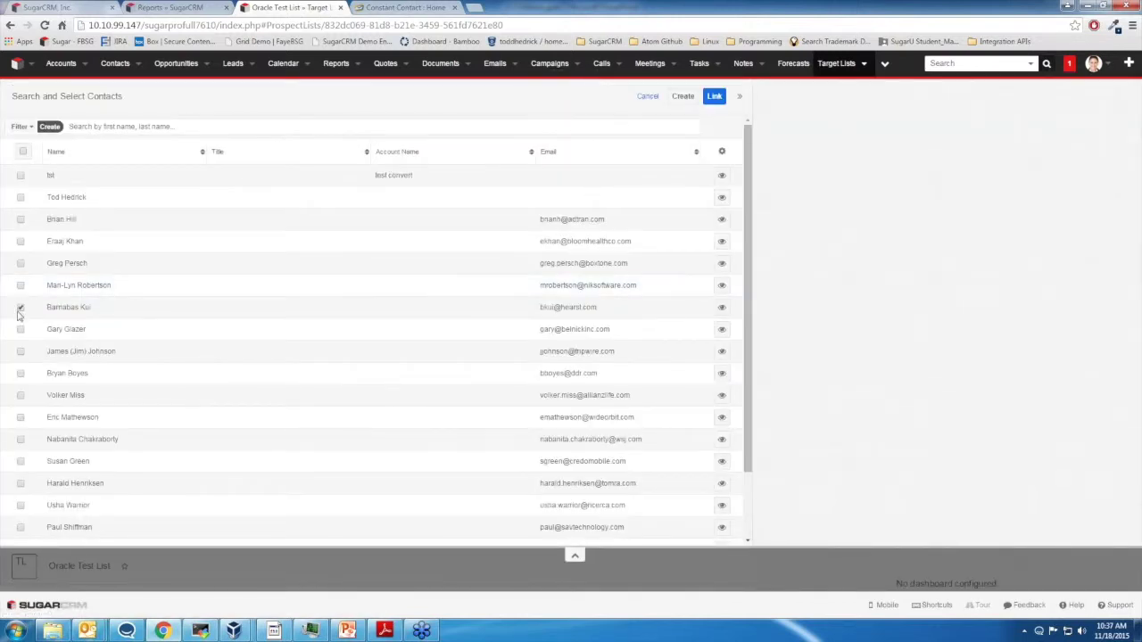
{"action": "left_click", "coordinate": [20, 351]}
{"action": "left_click", "coordinate": [20, 329]}
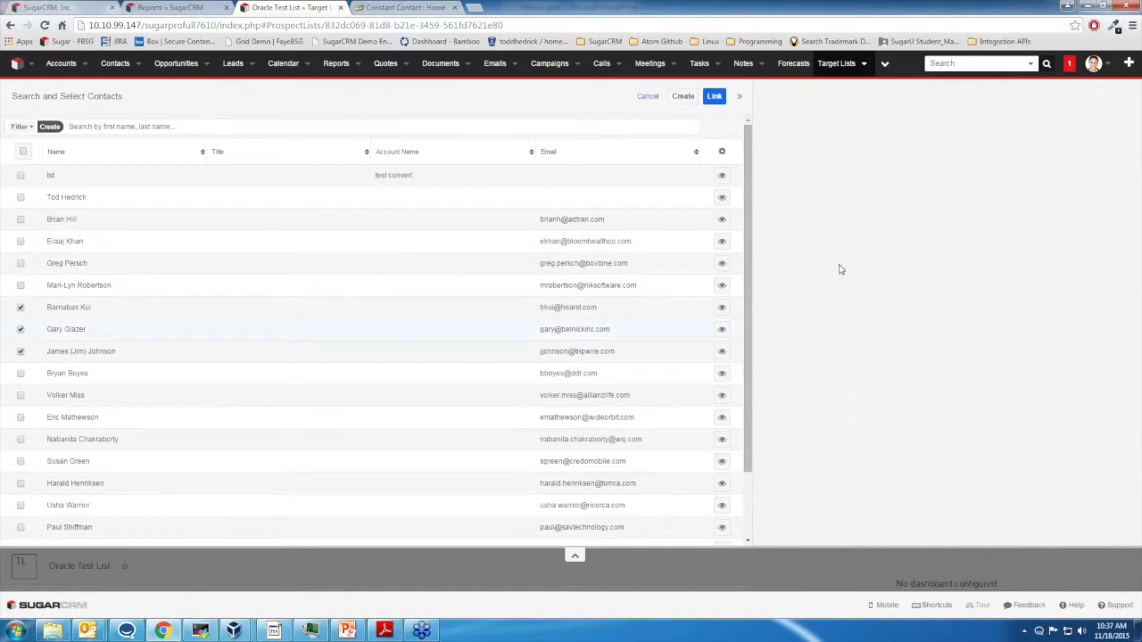
{"action": "left_click", "coordinate": [715, 96]}
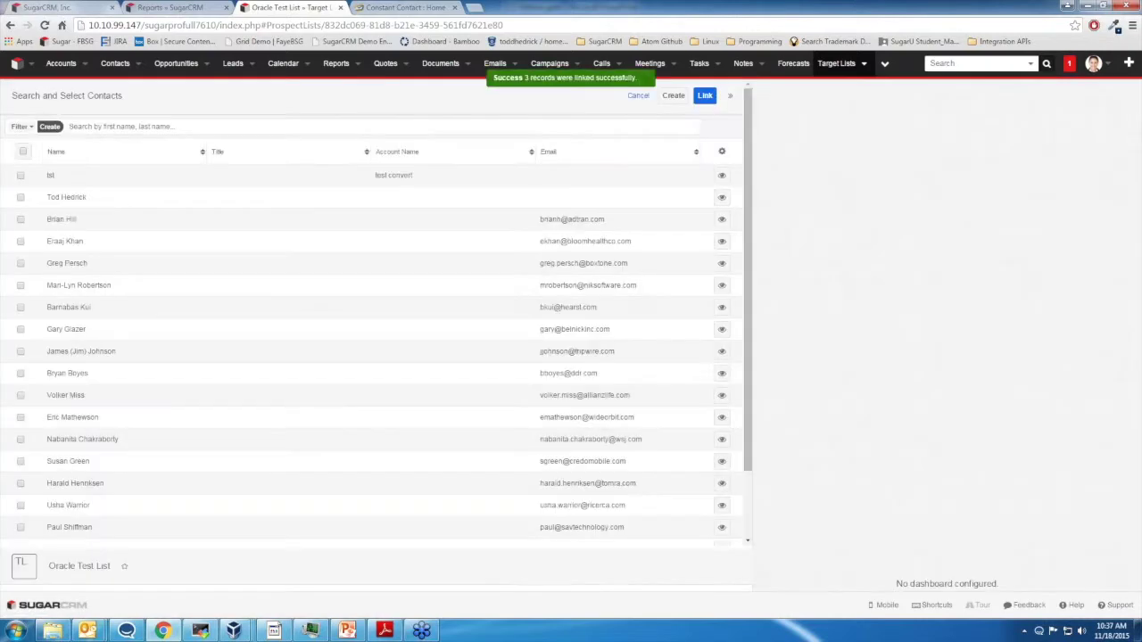
Link the existing account "test convert" to the Oracle Test List.
{"action": "scroll", "coordinate": [726, 510], "scroll_direction": "down", "scroll_amount": 3}
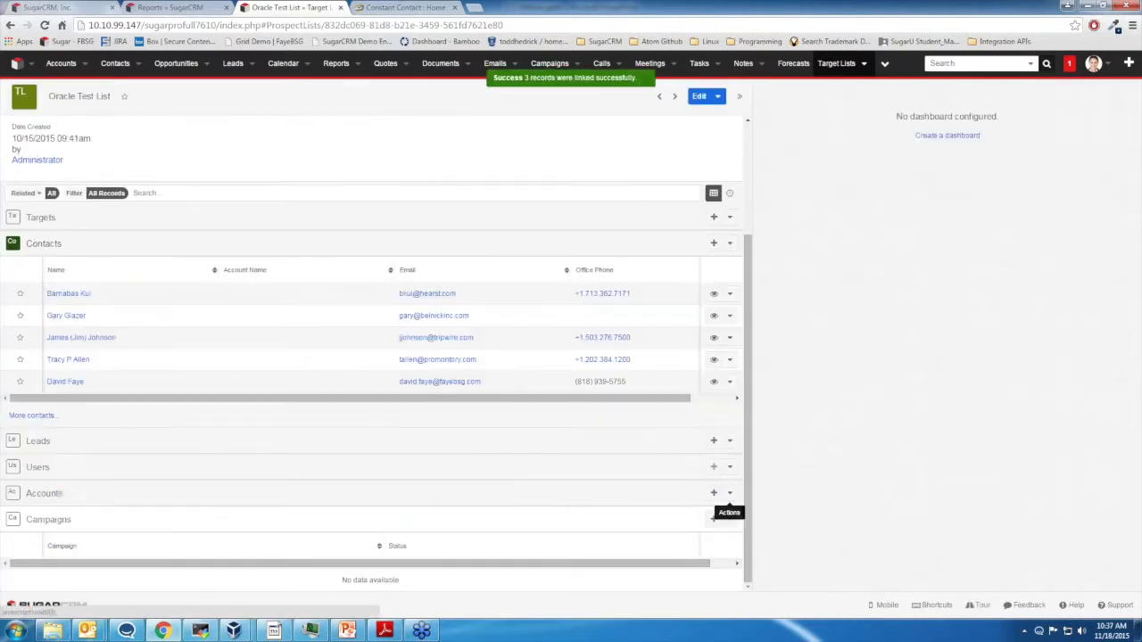
{"action": "left_click", "coordinate": [729, 494]}
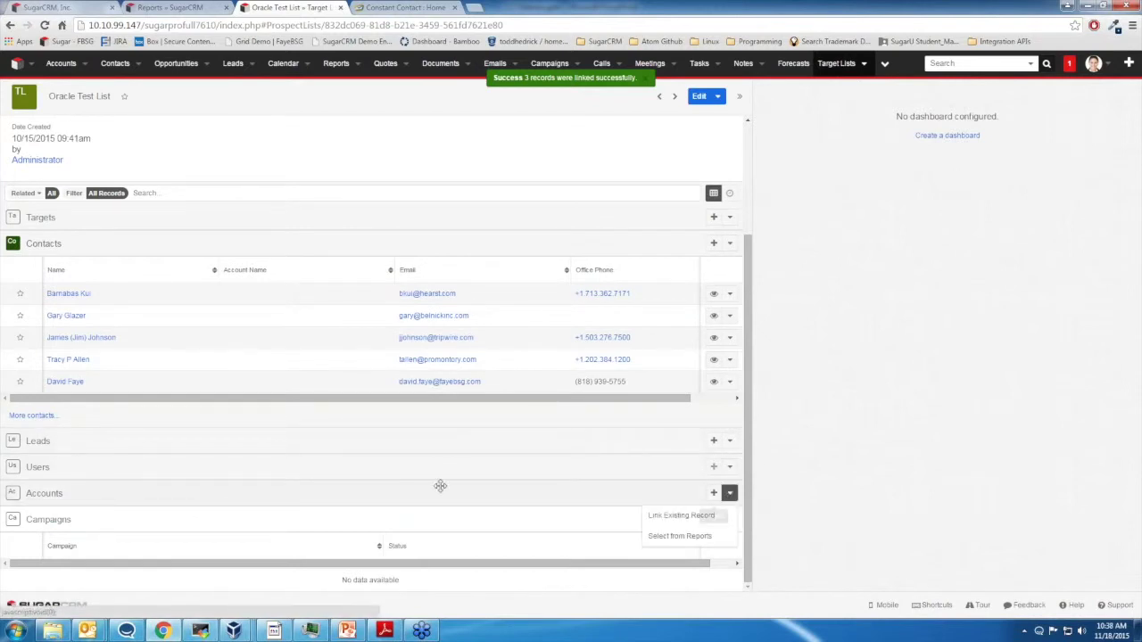
{"action": "left_click", "coordinate": [703, 521]}
{"action": "left_click", "coordinate": [21, 178]}
{"action": "left_click", "coordinate": [719, 101]}
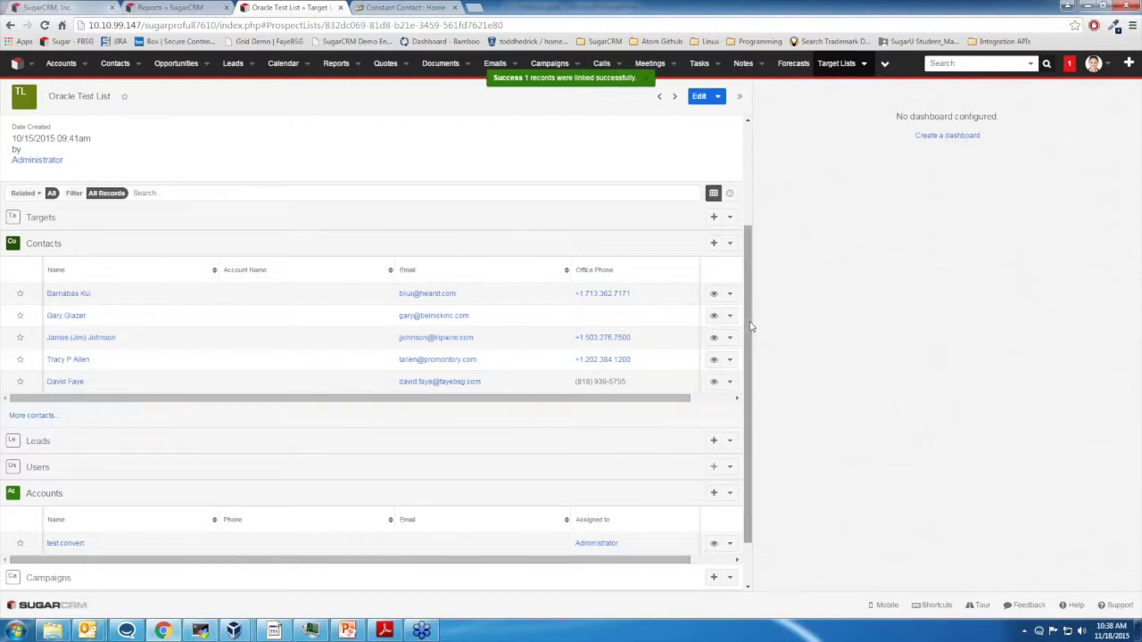
Sort the campaigns by end date, newest first, and open the Best Practices Survey campaign.
{"action": "scroll", "coordinate": [752, 327], "scroll_direction": "up", "scroll_amount": 3}
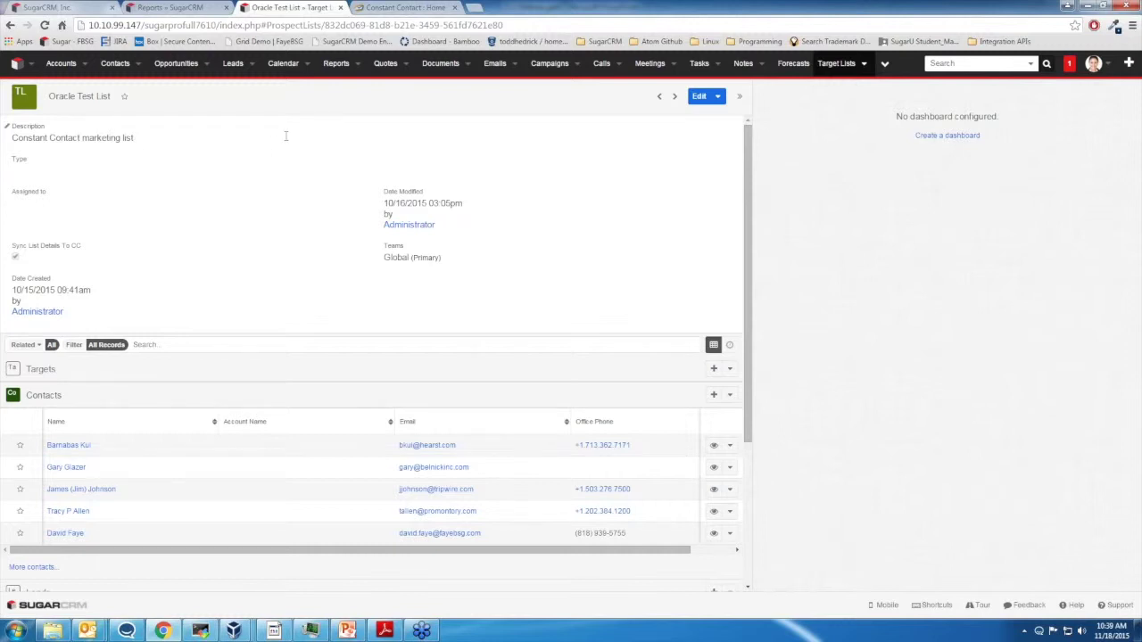
{"action": "left_click", "coordinate": [548, 64]}
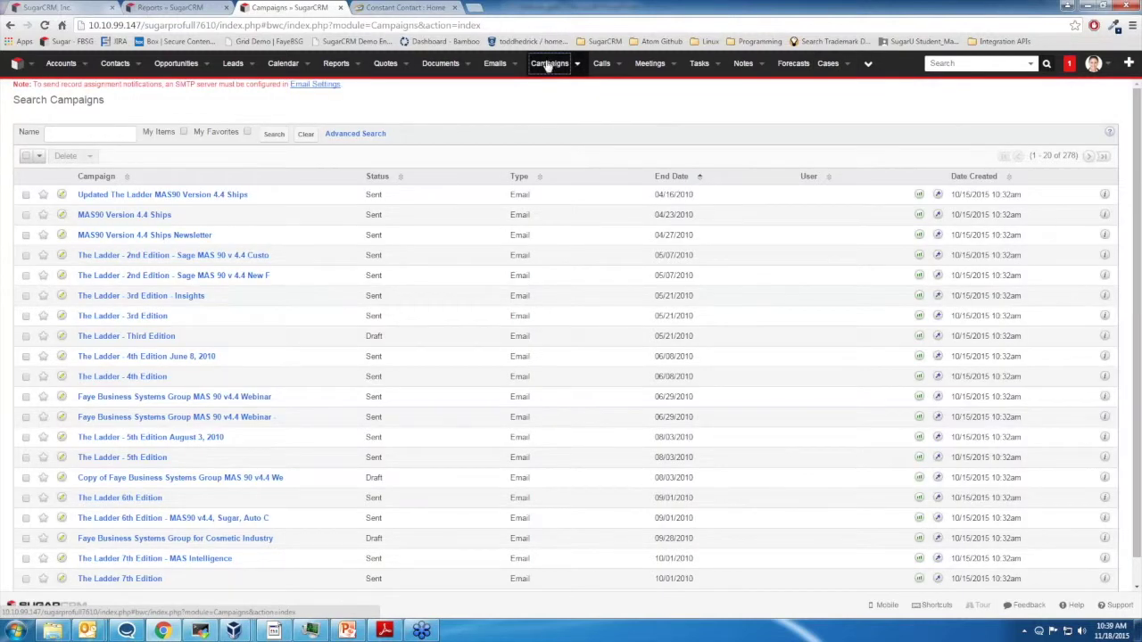
{"action": "left_click", "coordinate": [678, 177]}
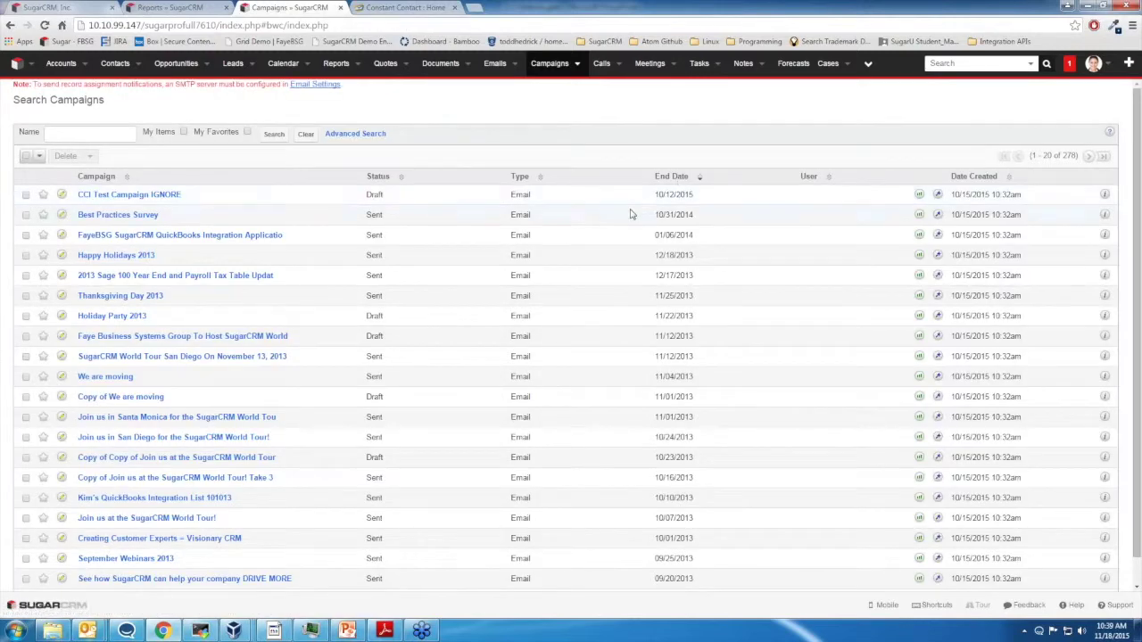
{"action": "left_click", "coordinate": [125, 215]}
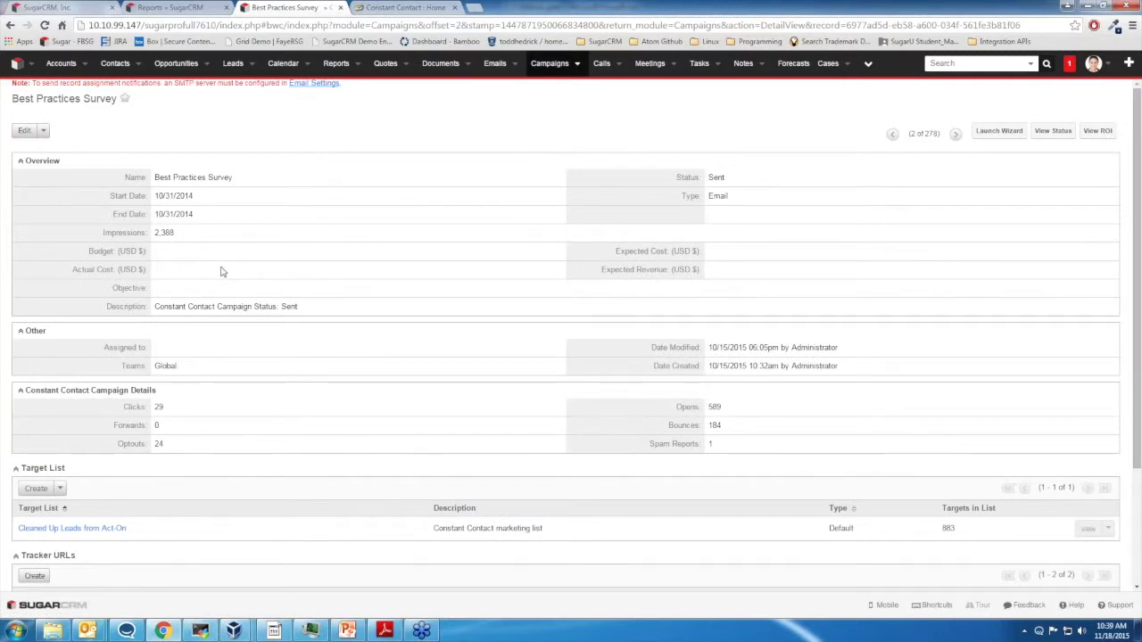
Examine the campaign's impressions, clicks, optouts, opens and bounces, along with its target list and tracker URLs.
{"action": "left_click_drag", "start_coordinate": [184, 230], "coordinate": [147, 232]}
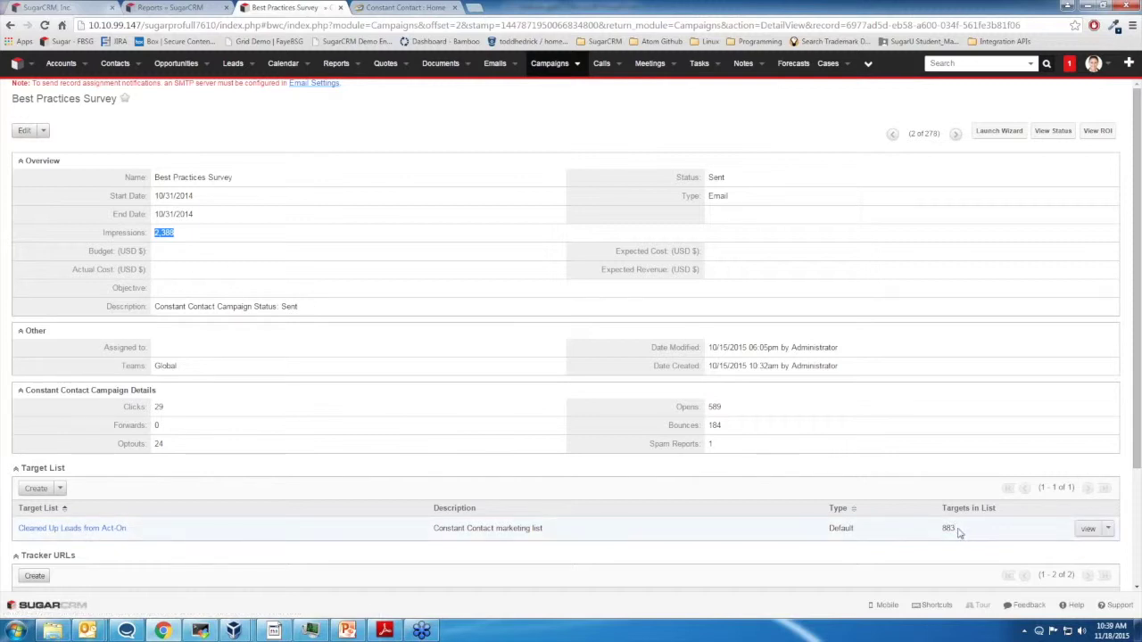
{"action": "double_click", "coordinate": [158, 407]}
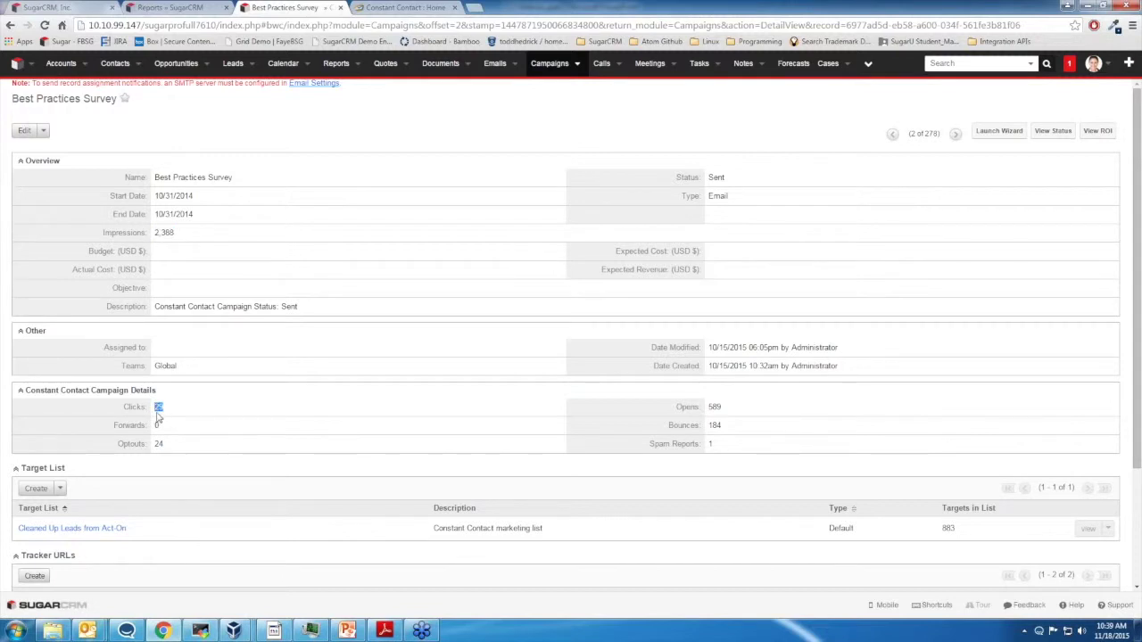
{"action": "double_click", "coordinate": [157, 443]}
{"action": "double_click", "coordinate": [713, 407]}
{"action": "left_click", "coordinate": [718, 427]}
{"action": "left_click", "coordinate": [714, 428]}
{"action": "left_click_drag", "start_coordinate": [708, 425], "coordinate": [721, 426]}
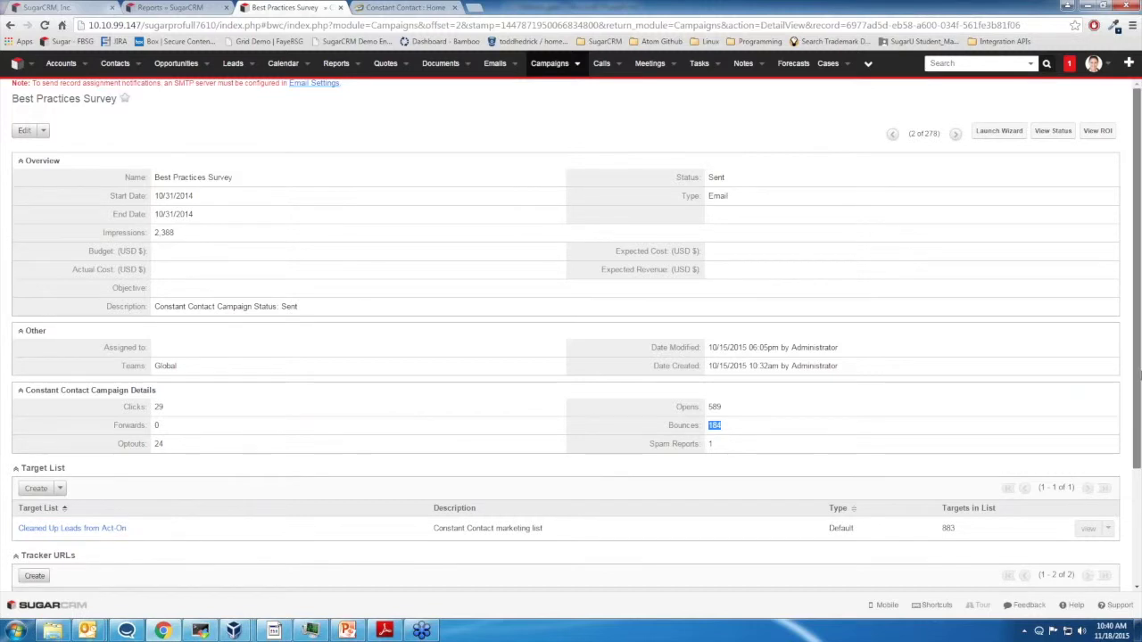
{"action": "scroll", "coordinate": [1137, 414], "scroll_direction": "down", "scroll_amount": 1}
{"action": "scroll", "coordinate": [1138, 415], "scroll_direction": "down", "scroll_amount": 3}
{"action": "scroll", "coordinate": [1138, 397], "scroll_direction": "up", "scroll_amount": 1}
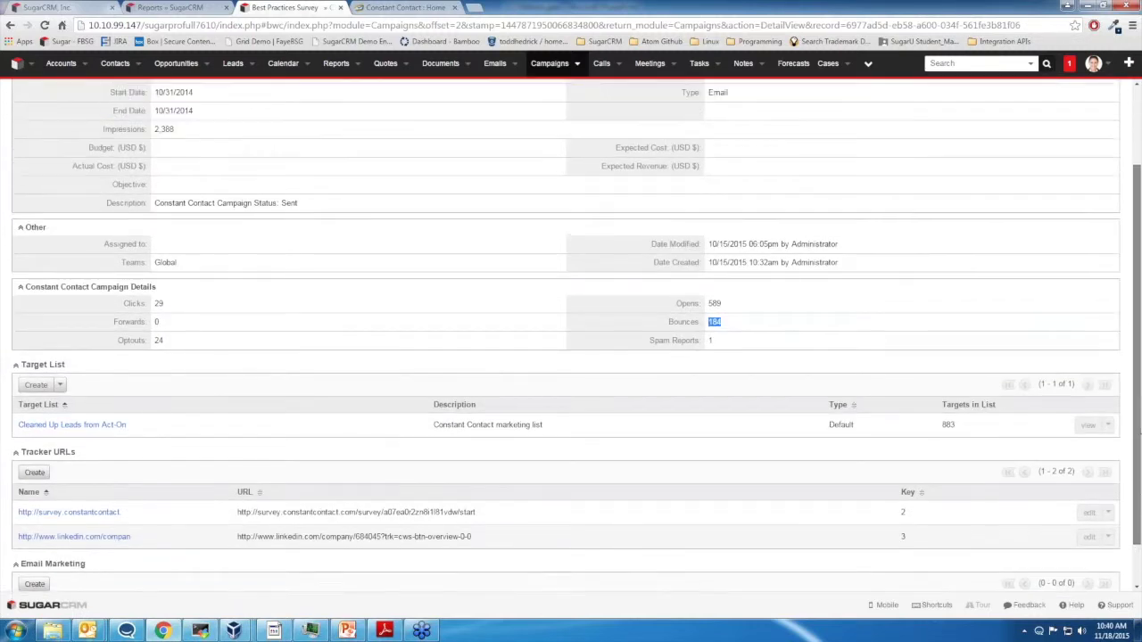
Open the status view of the Best Practices Survey campaign and examine the Campaign Response by Recipient Activity chart.
{"action": "scroll", "coordinate": [1138, 393], "scroll_direction": "up", "scroll_amount": 3}
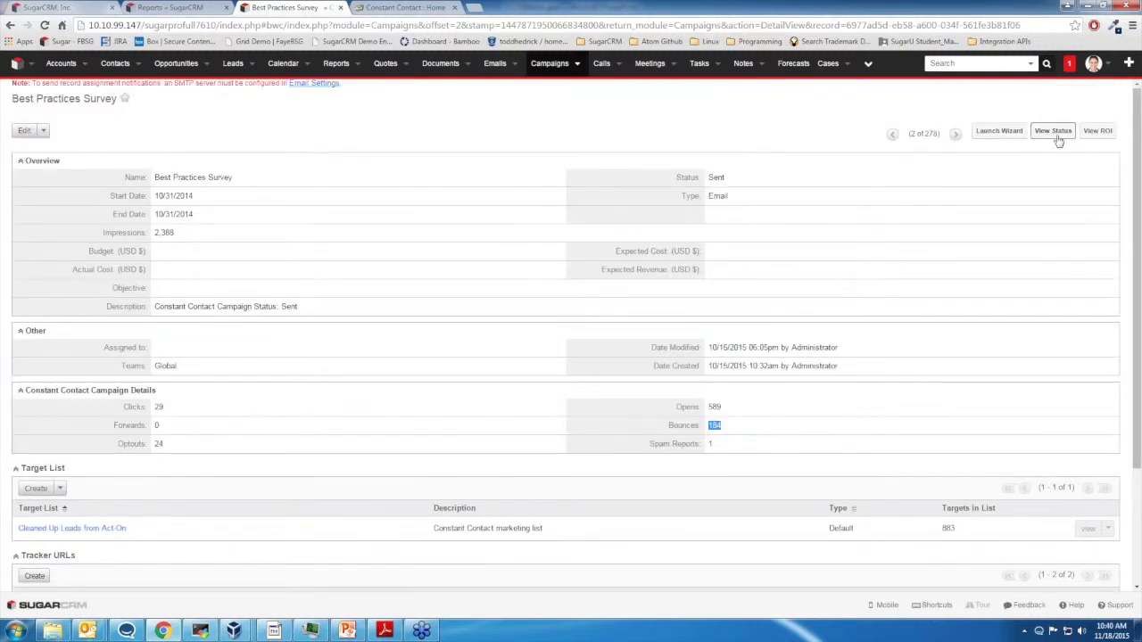
{"action": "left_click", "coordinate": [1052, 131]}
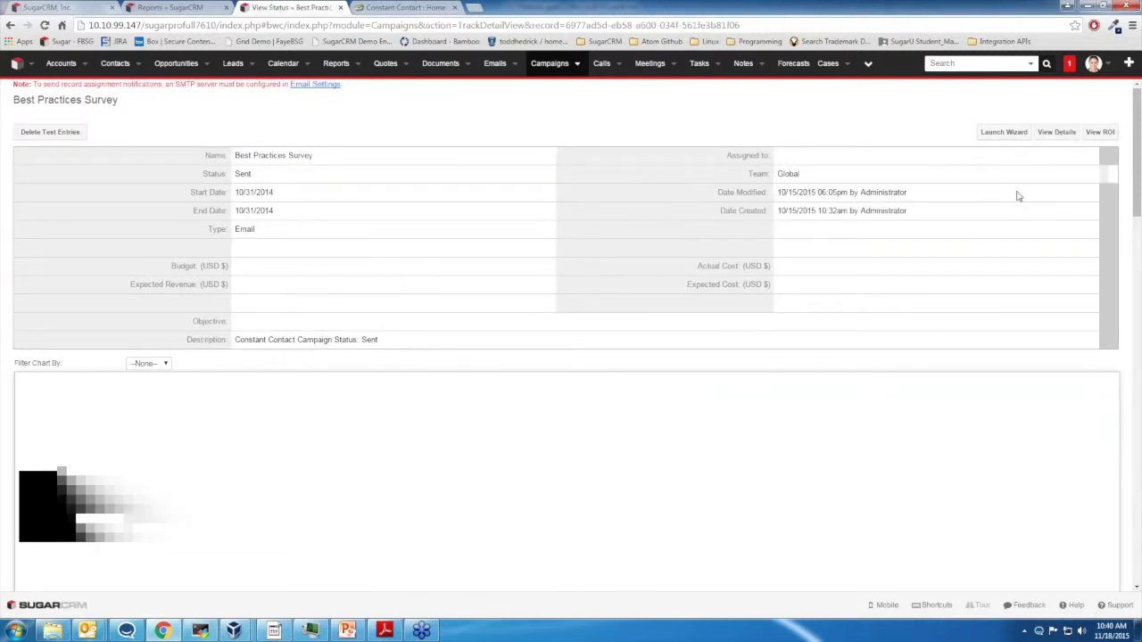
{"action": "scroll", "coordinate": [1127, 262], "scroll_direction": "down", "scroll_amount": 5}
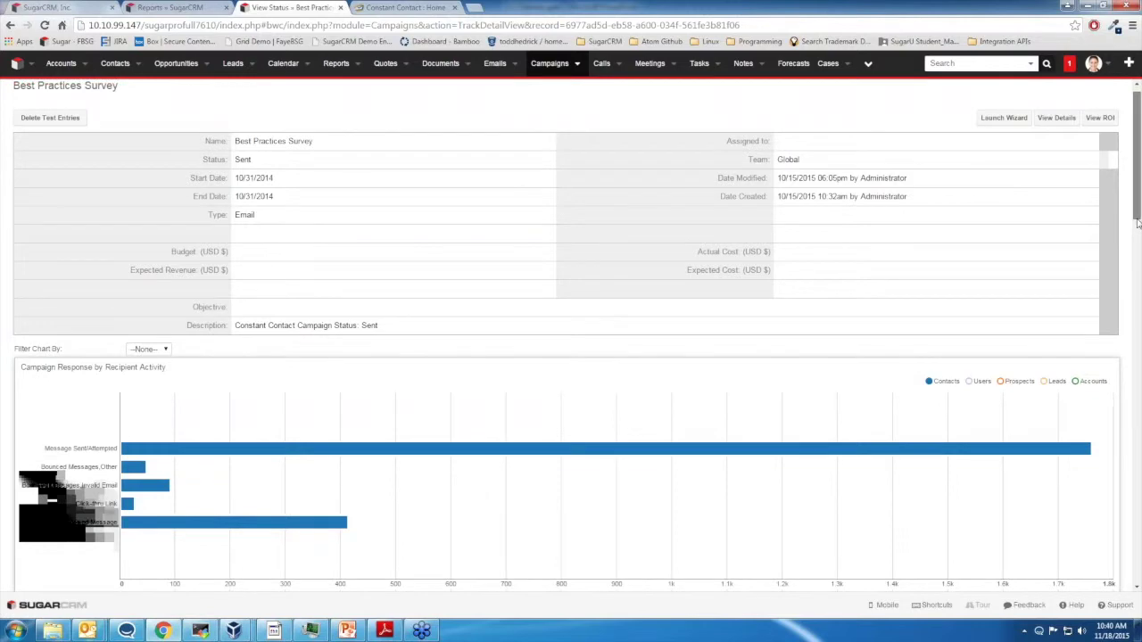
{"action": "scroll", "coordinate": [1127, 262], "scroll_direction": "down", "scroll_amount": 2}
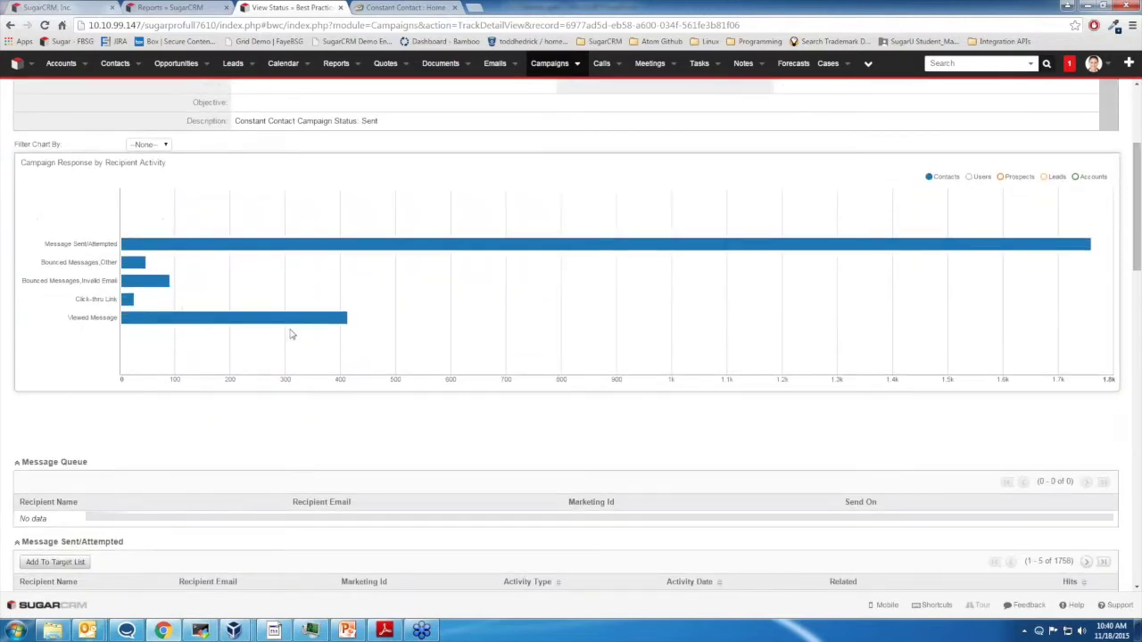
{"action": "mouse_move", "coordinate": [329, 246]}
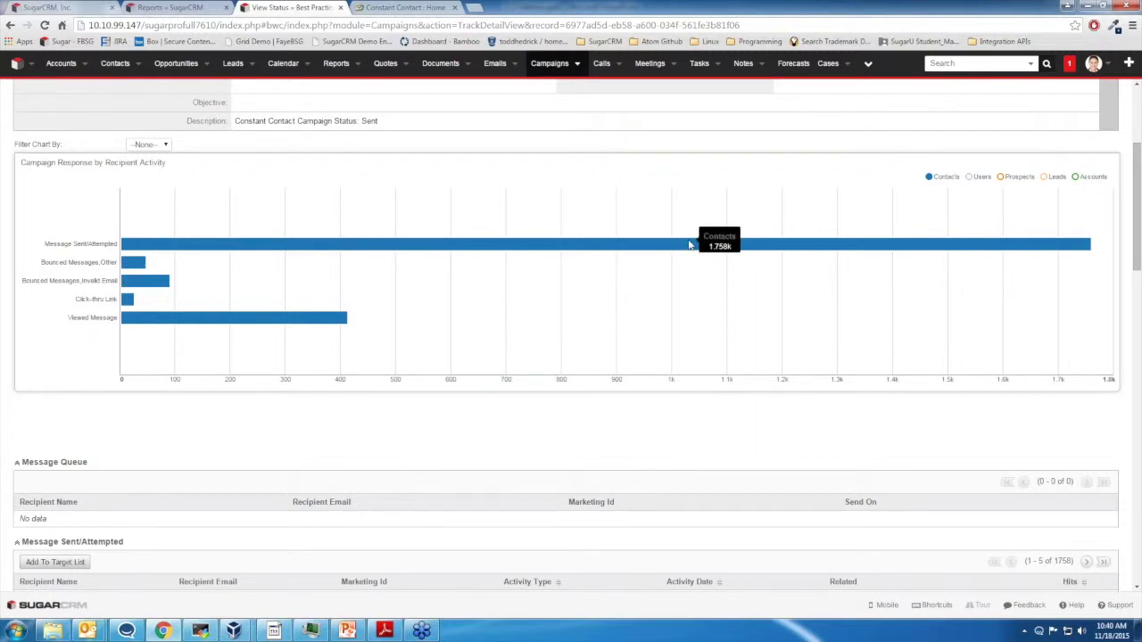
Examine the recipient lists for sent, viewed, click-thru, bounced and opted-out messages below the campaign response chart.
{"action": "scroll", "coordinate": [604, 370], "scroll_direction": "down", "scroll_amount": 2}
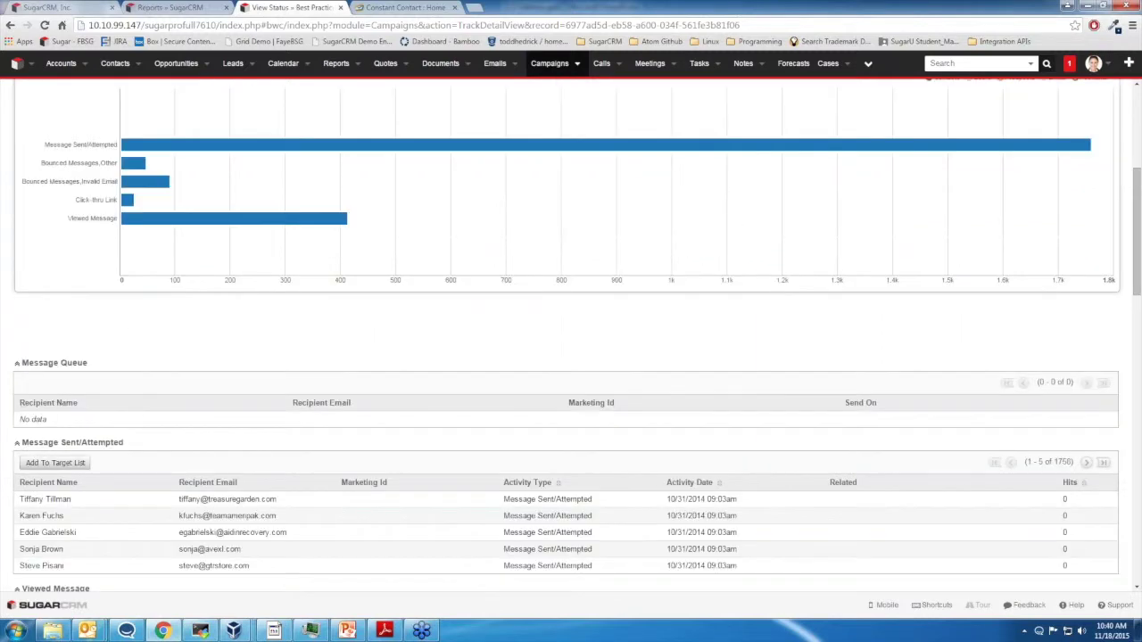
{"action": "scroll", "coordinate": [602, 369], "scroll_direction": "down", "scroll_amount": 1}
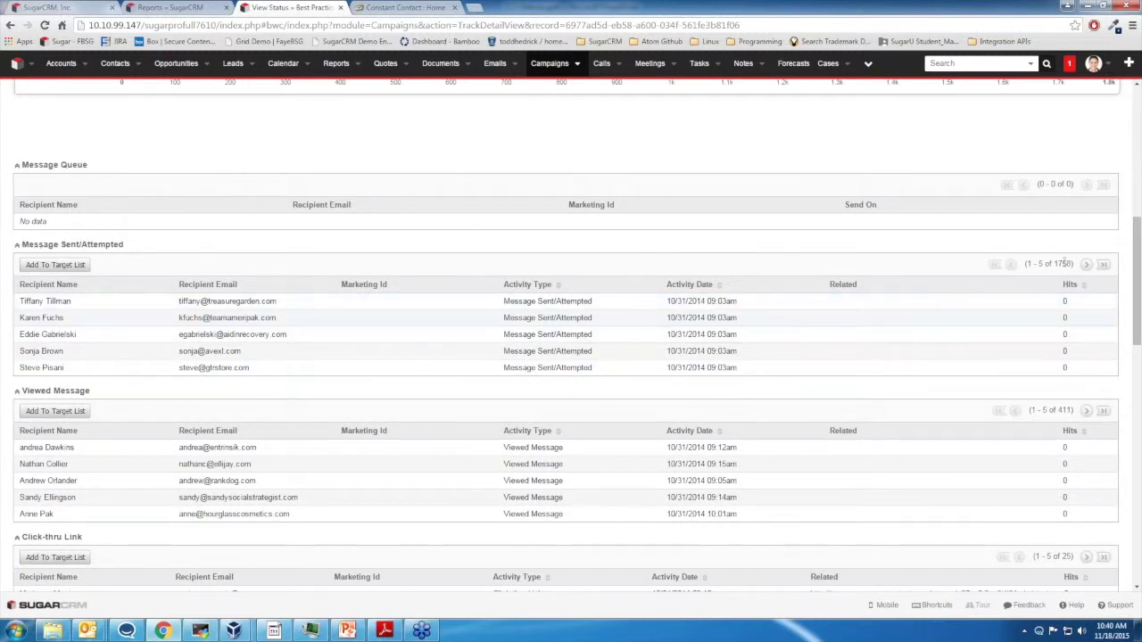
{"action": "double_click", "coordinate": [1060, 264]}
{"action": "left_click", "coordinate": [1002, 312]}
{"action": "scroll", "coordinate": [80, 382], "scroll_direction": "down", "scroll_amount": 1}
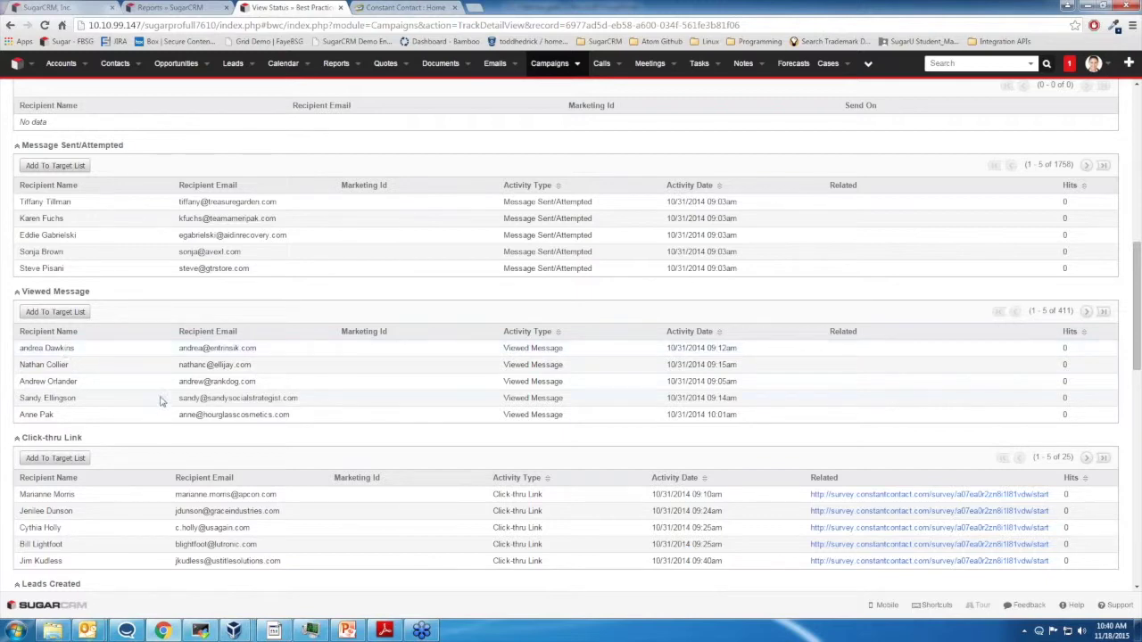
{"action": "scroll", "coordinate": [161, 402], "scroll_direction": "down", "scroll_amount": 2}
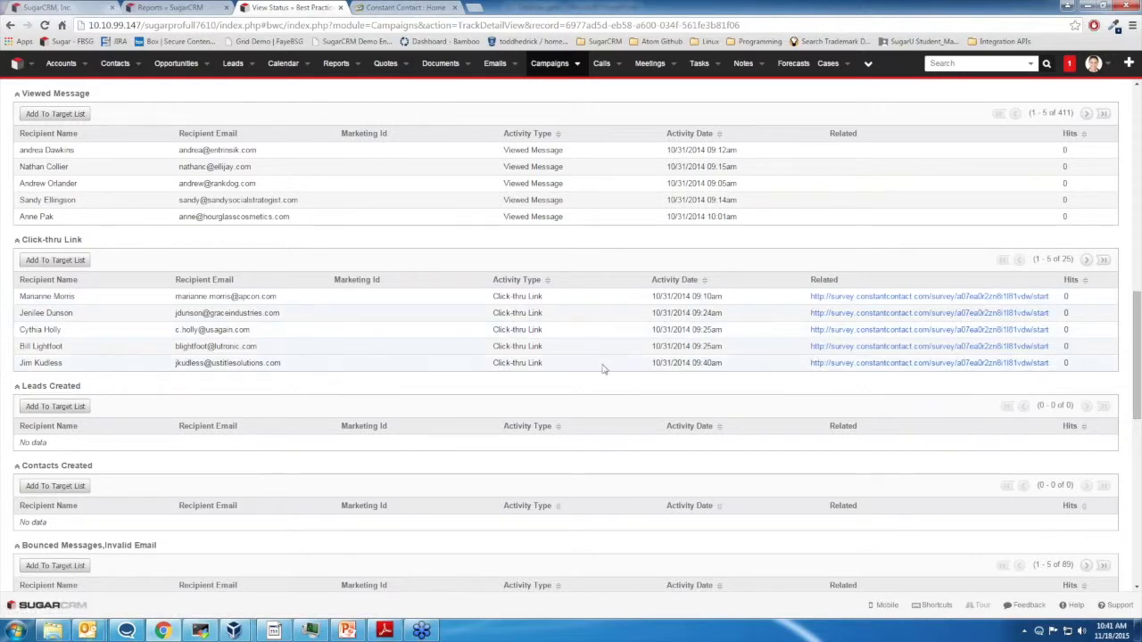
{"action": "scroll", "coordinate": [602, 368], "scroll_direction": "down", "scroll_amount": 2}
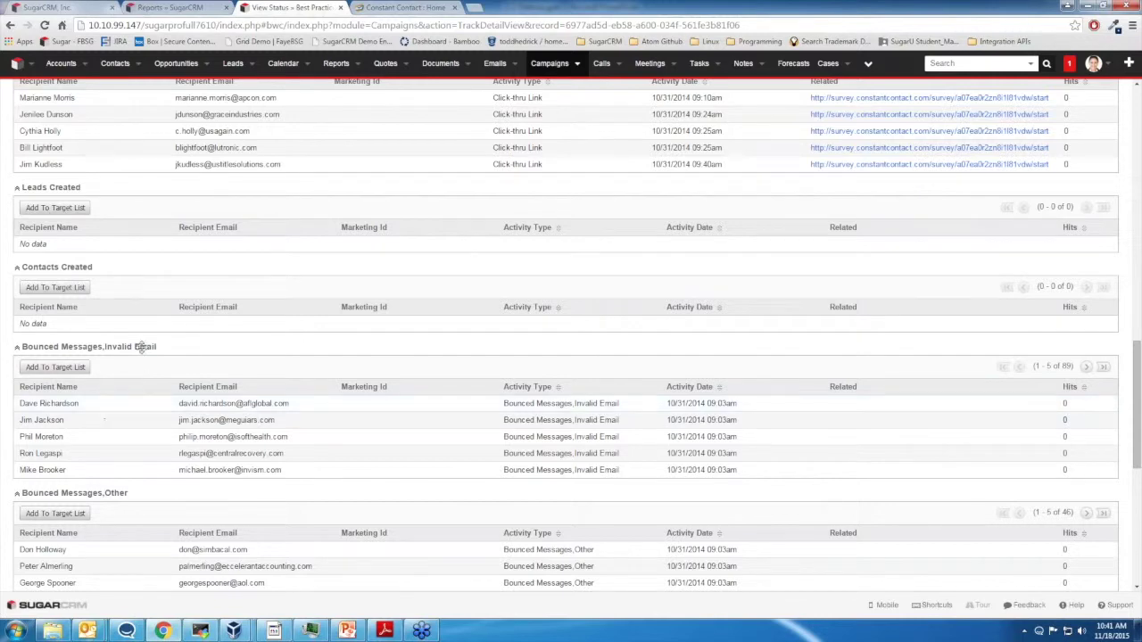
{"action": "scroll", "coordinate": [253, 456], "scroll_direction": "down", "scroll_amount": 2}
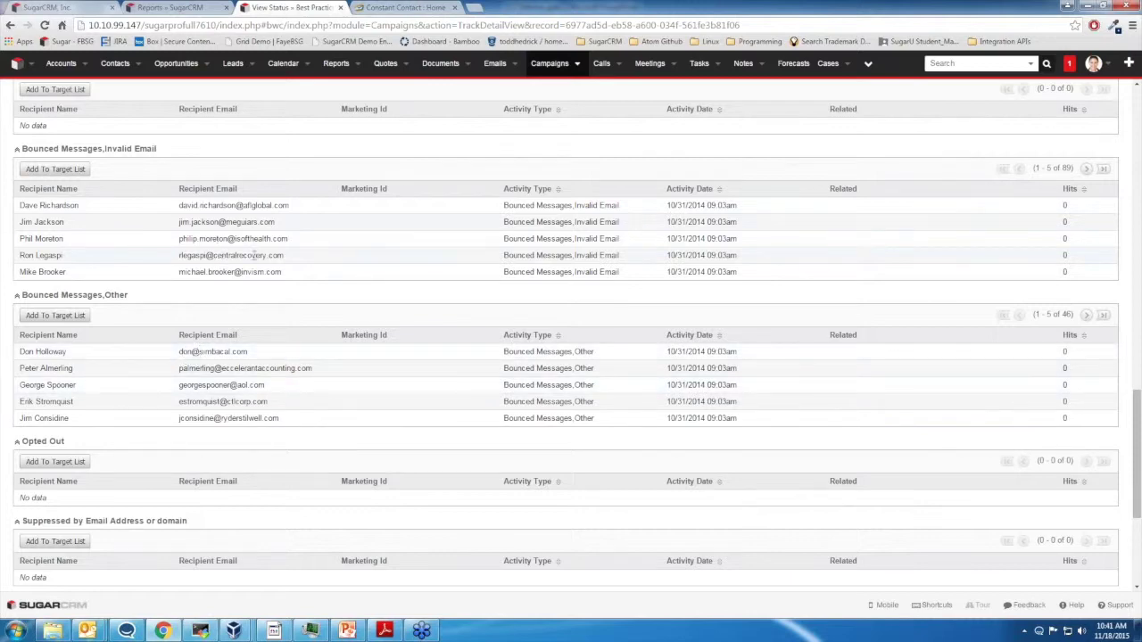
{"action": "scroll", "coordinate": [255, 256], "scroll_direction": "down", "scroll_amount": 1}
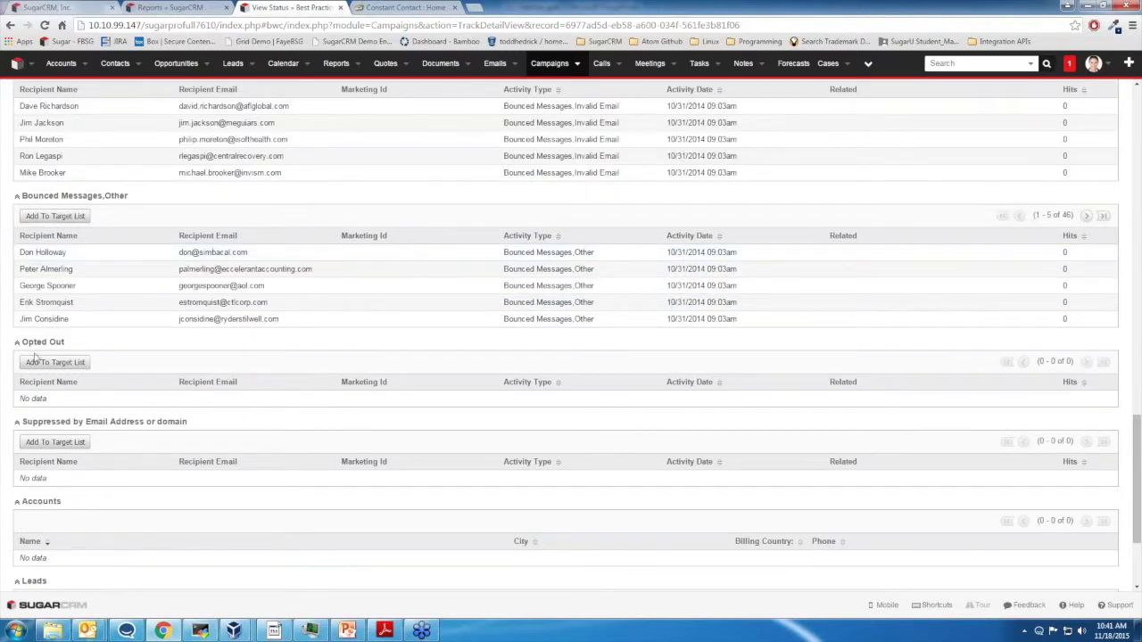
Review the remaining campaign response lists through Opportunities, and return to the Best Practices Survey response chart and overview.
{"action": "scroll", "coordinate": [67, 410], "scroll_direction": "down", "scroll_amount": 2}
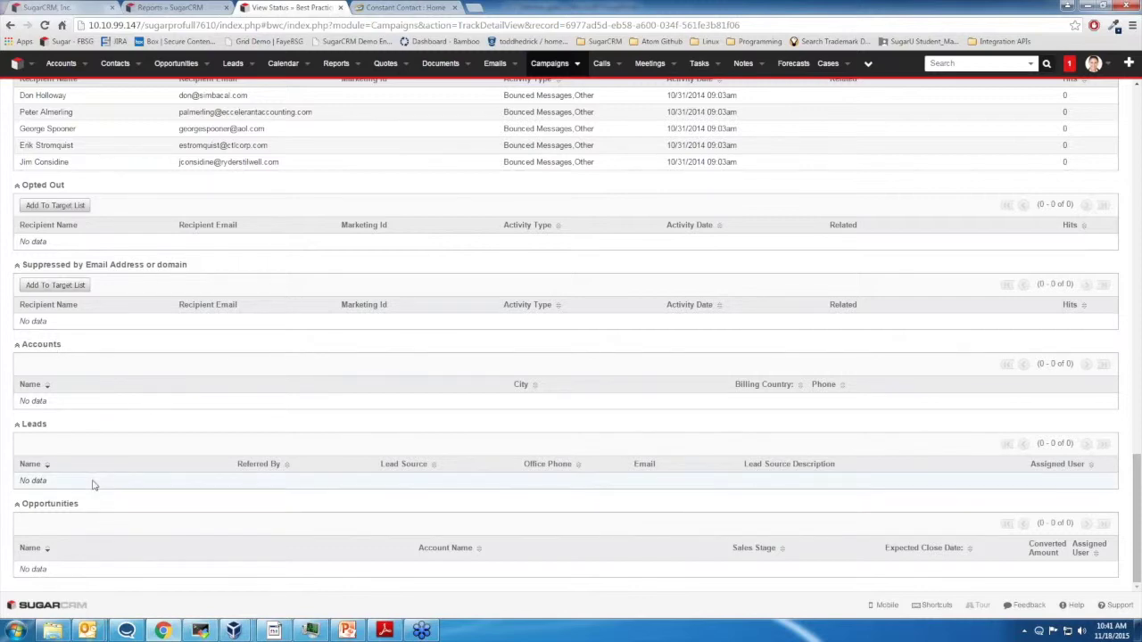
{"action": "scroll", "coordinate": [93, 487], "scroll_direction": "up", "scroll_amount": 1}
{"action": "scroll", "coordinate": [94, 486], "scroll_direction": "up", "scroll_amount": 6}
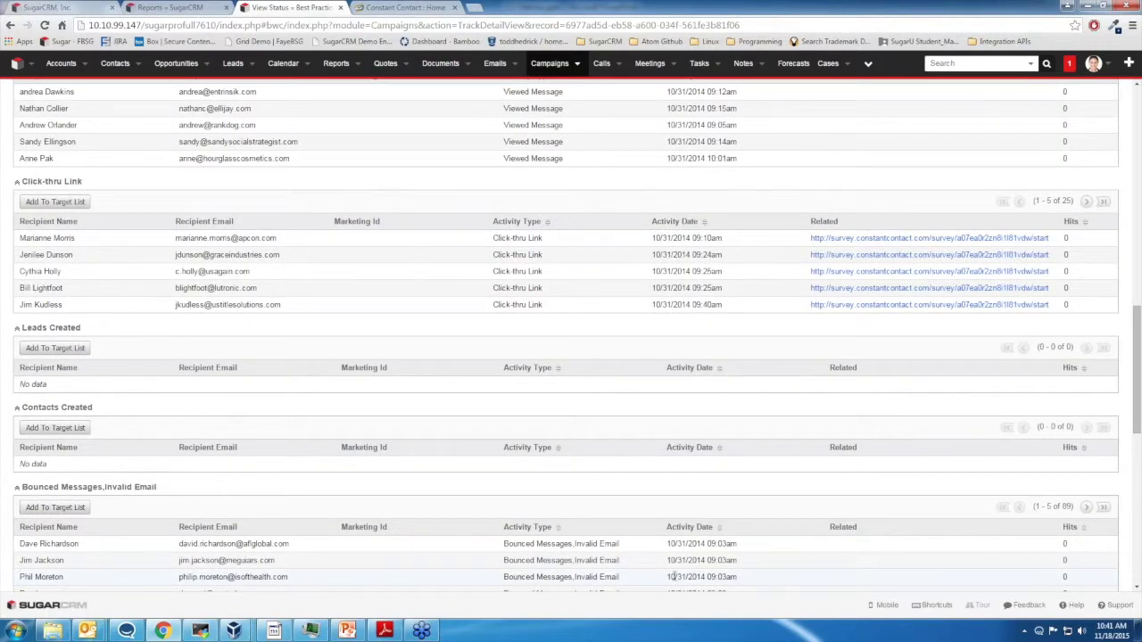
{"action": "scroll", "coordinate": [660, 526], "scroll_direction": "up", "scroll_amount": 2}
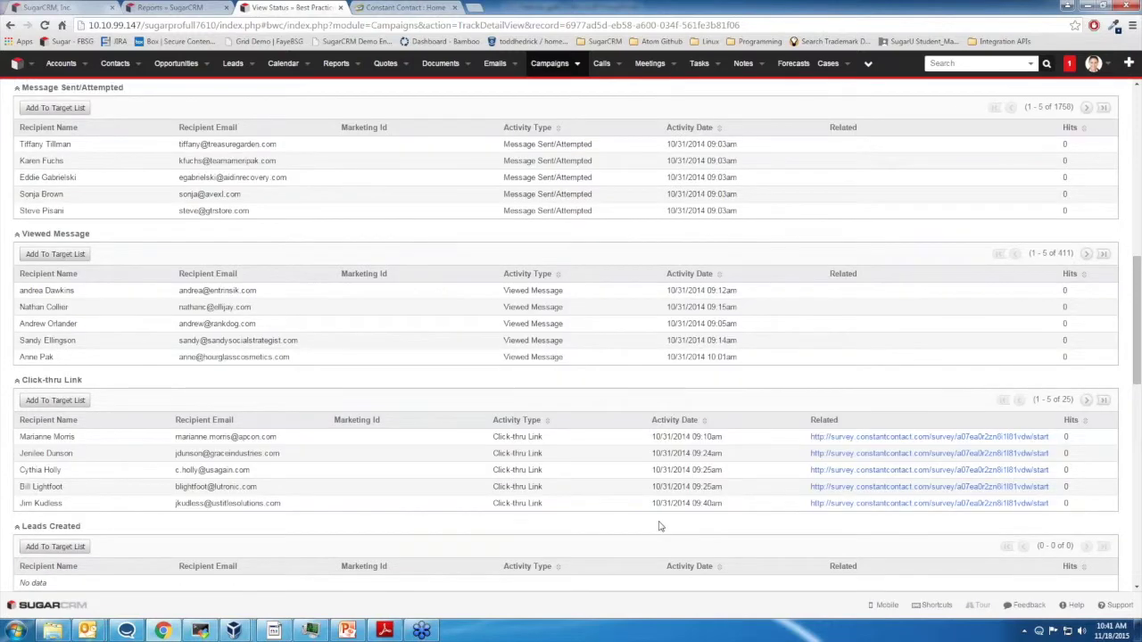
{"action": "scroll", "coordinate": [616, 473], "scroll_direction": "up", "scroll_amount": 5}
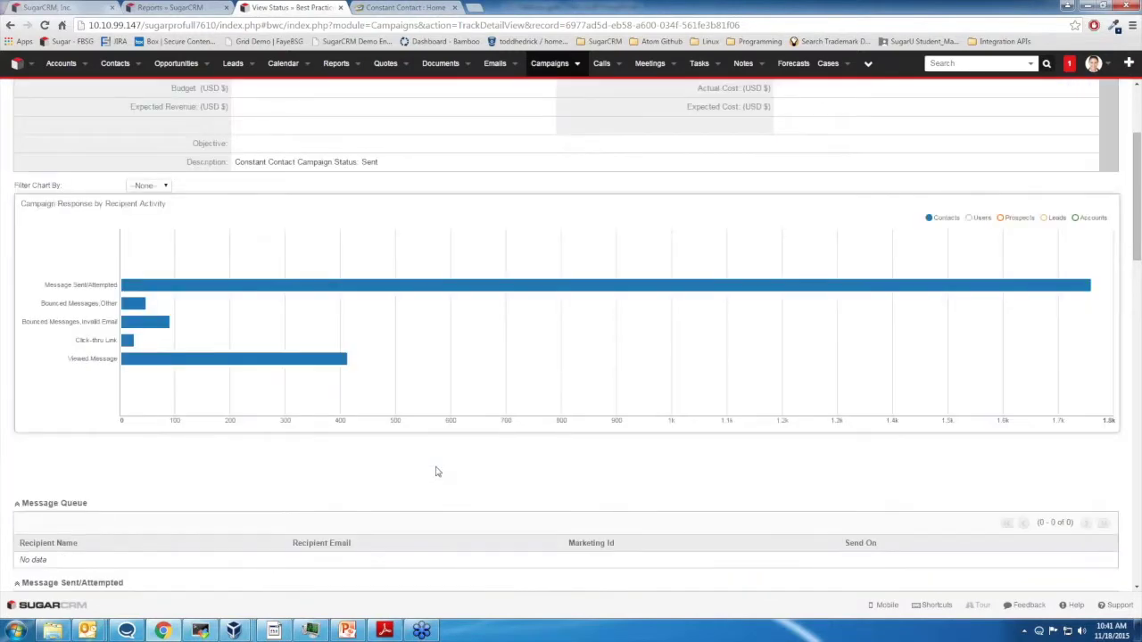
{"action": "scroll", "coordinate": [436, 472], "scroll_direction": "up", "scroll_amount": 2}
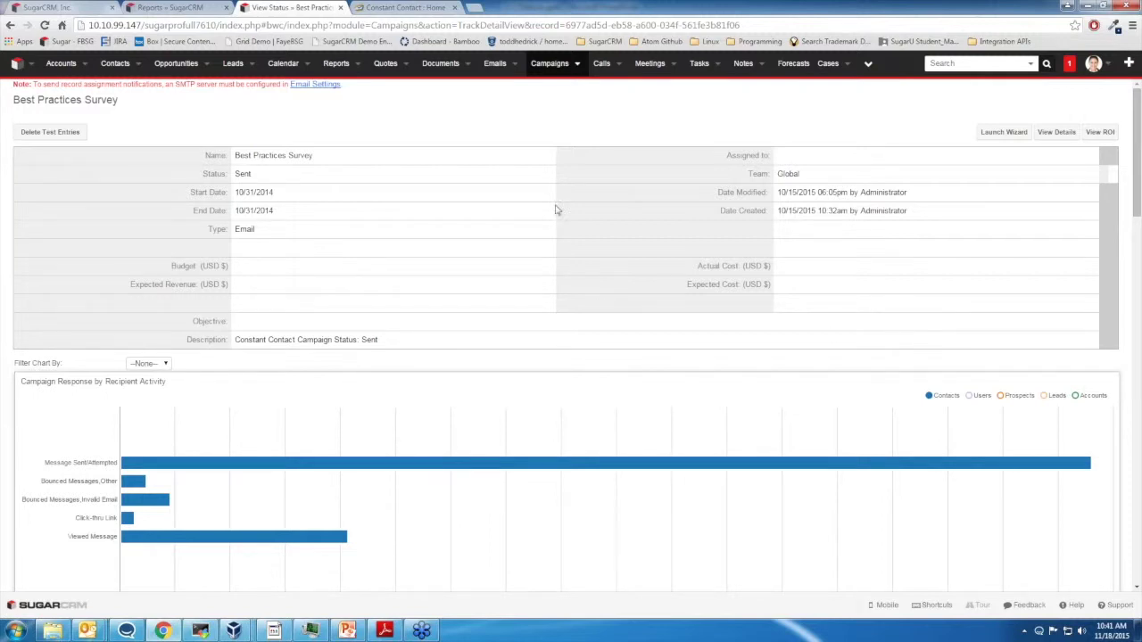
Open the CC Clicks report for campaigns and examine its run-time filter on clicks.
{"action": "left_click", "coordinate": [338, 64]}
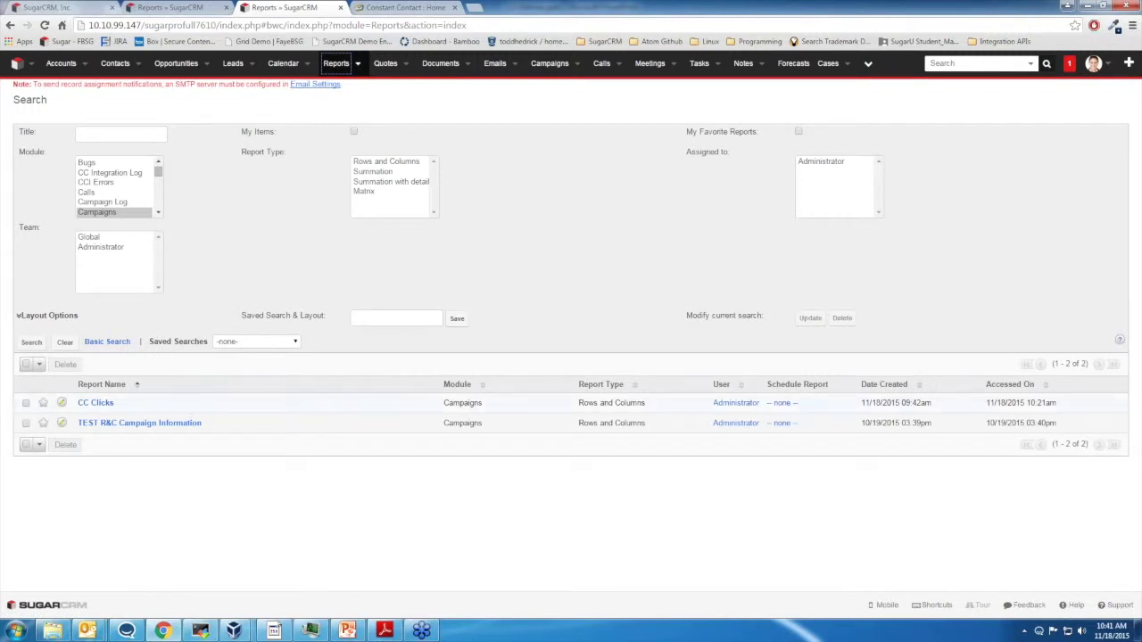
{"action": "left_click", "coordinate": [104, 404]}
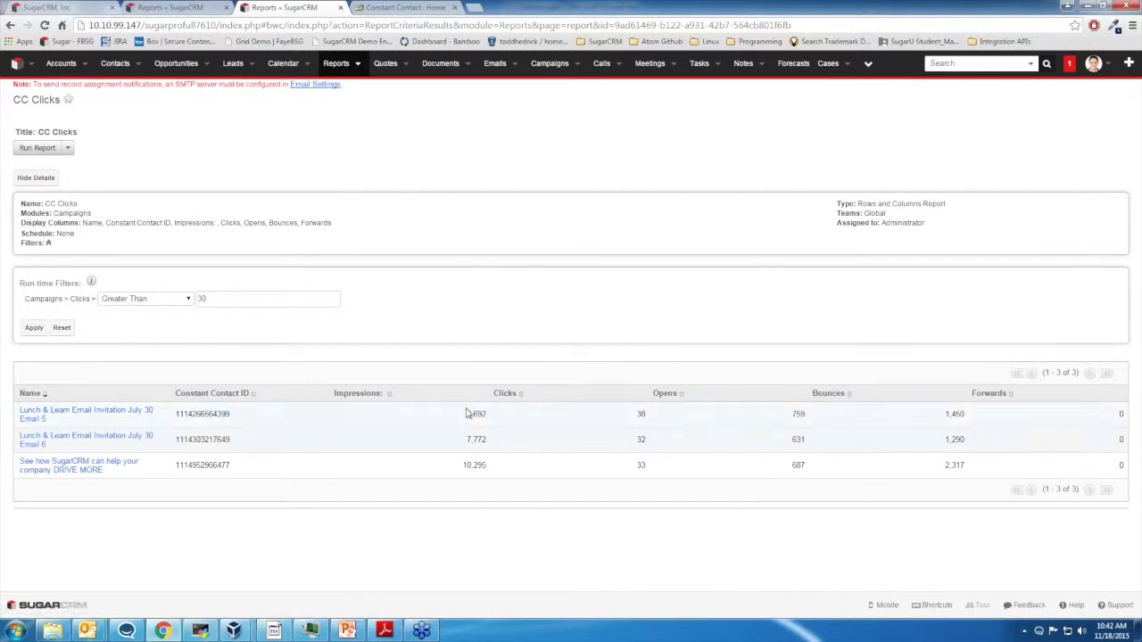
{"action": "double_click", "coordinate": [202, 298]}
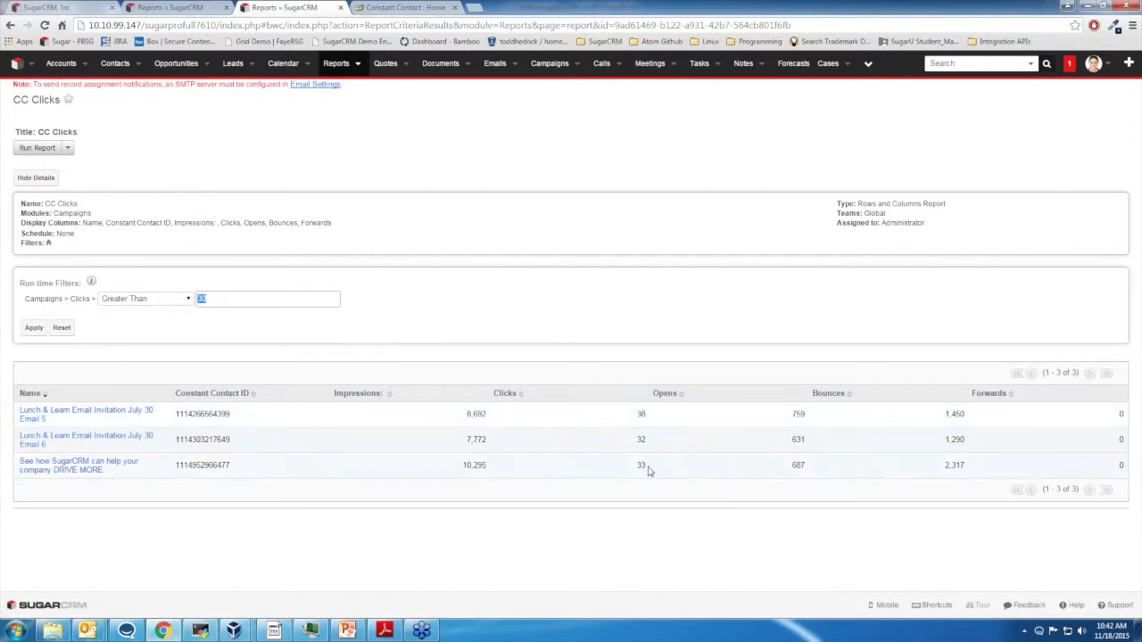
Filter the CC Clicks report to campaigns with clicks greater than 20 and review the resulting rows.
{"action": "left_click", "coordinate": [261, 301]}
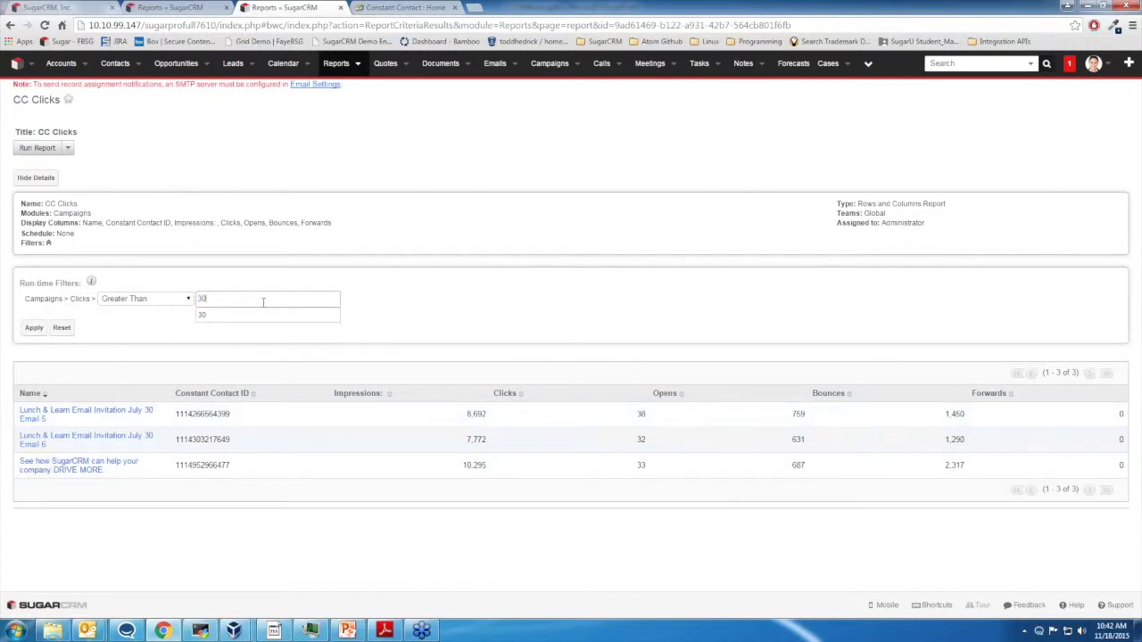
{"action": "key", "text": "BackSpace"}
{"action": "key", "text": "BackSpace"}
{"action": "type", "text": "25"}
{"action": "key", "text": "BackSpace"}
{"action": "type", "text": "0"}
{"action": "left_click", "coordinate": [33, 328]}
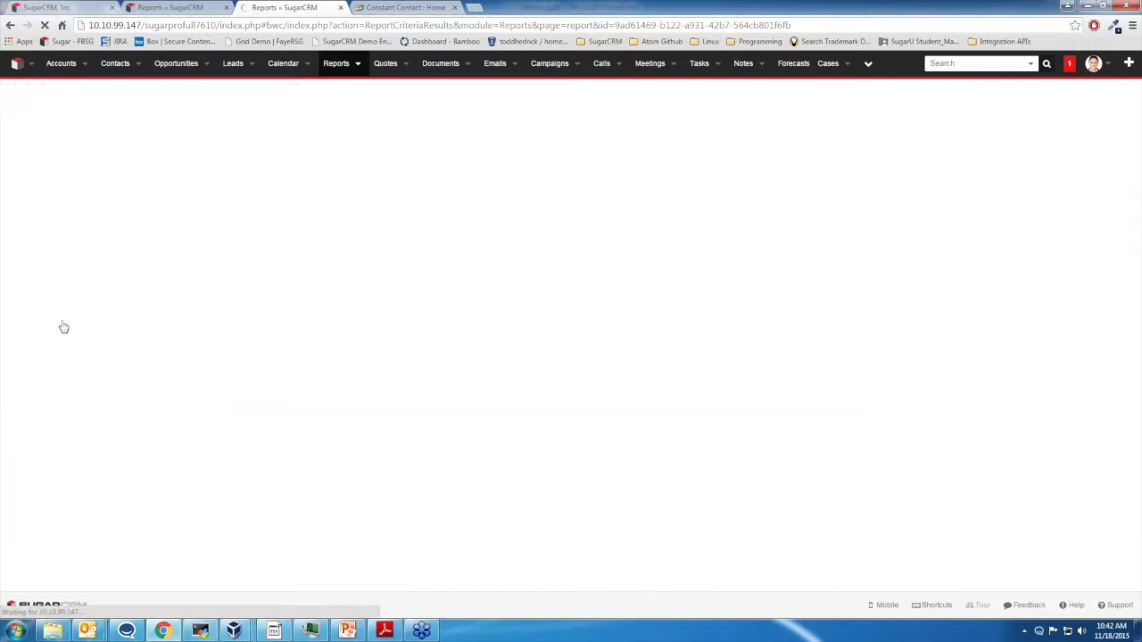
{"action": "scroll", "coordinate": [597, 390], "scroll_direction": "down", "scroll_amount": 1}
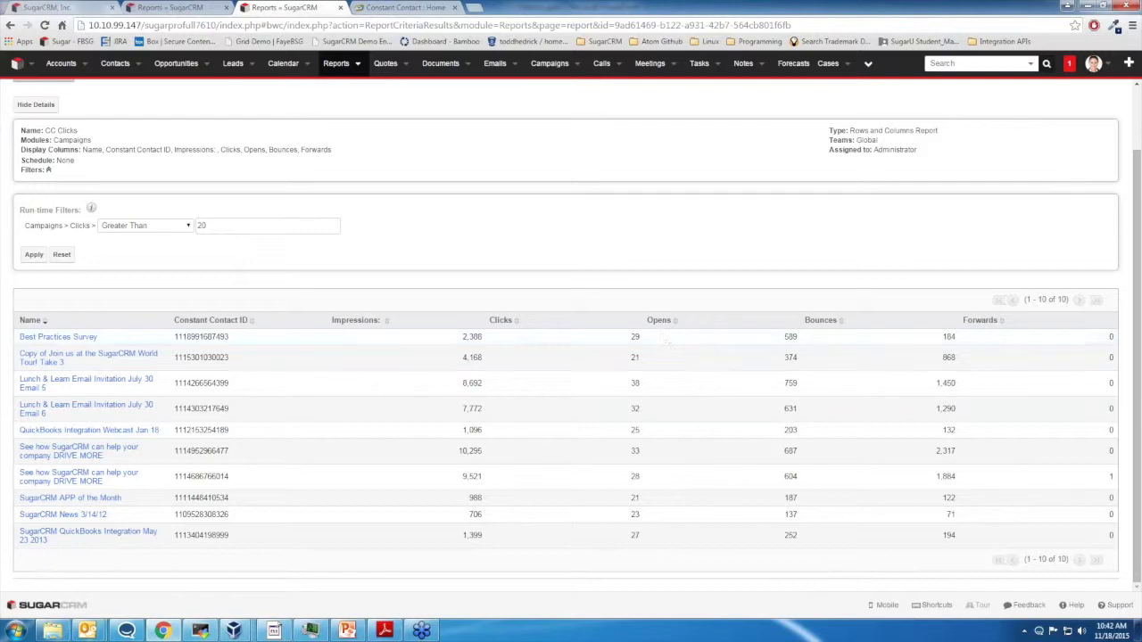
{"action": "scroll", "coordinate": [199, 320], "scroll_direction": "up", "scroll_amount": 2}
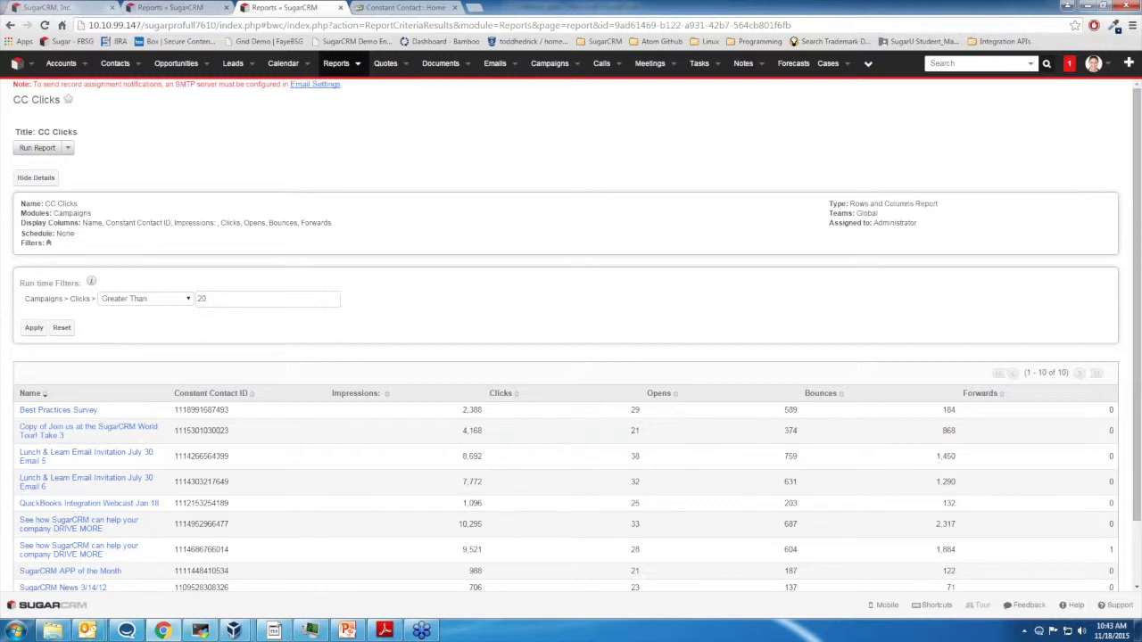
Open the Constant Contact Control Panel from the administration page and show its integration options.
{"action": "left_click", "coordinate": [1095, 66]}
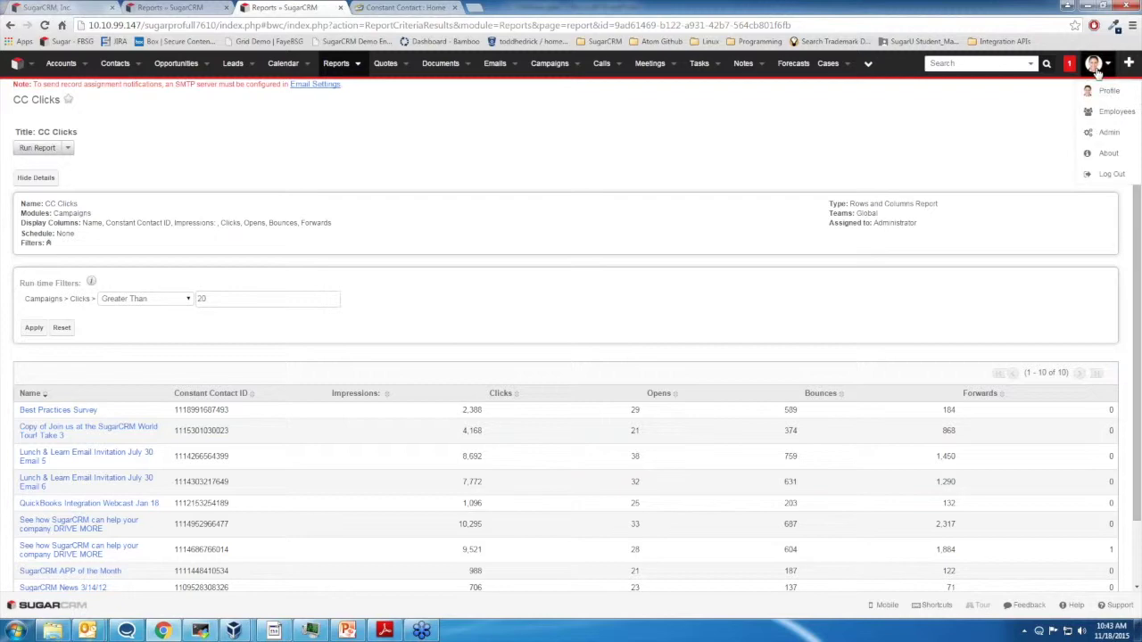
{"action": "left_click", "coordinate": [1105, 133]}
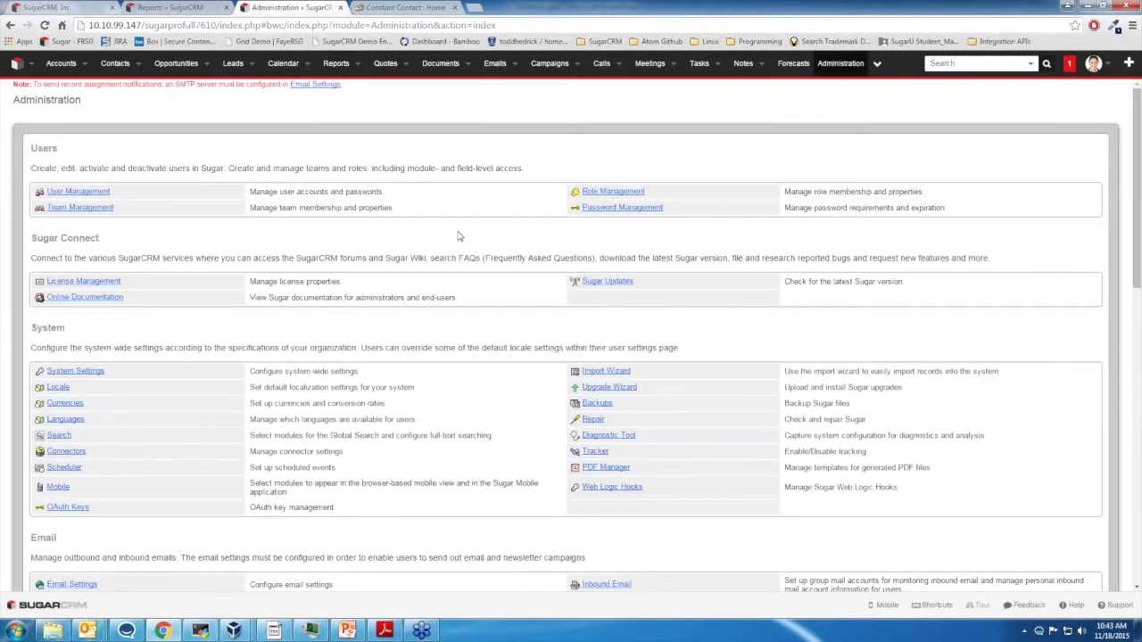
{"action": "scroll", "coordinate": [460, 236], "scroll_direction": "down", "scroll_amount": 15}
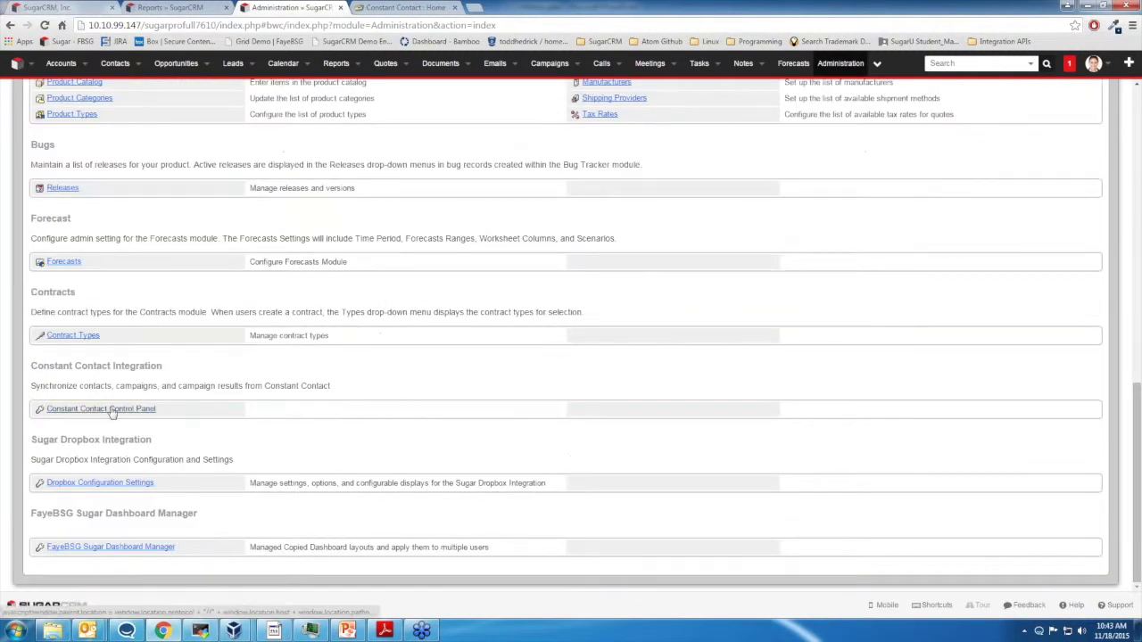
{"action": "left_click", "coordinate": [113, 408]}
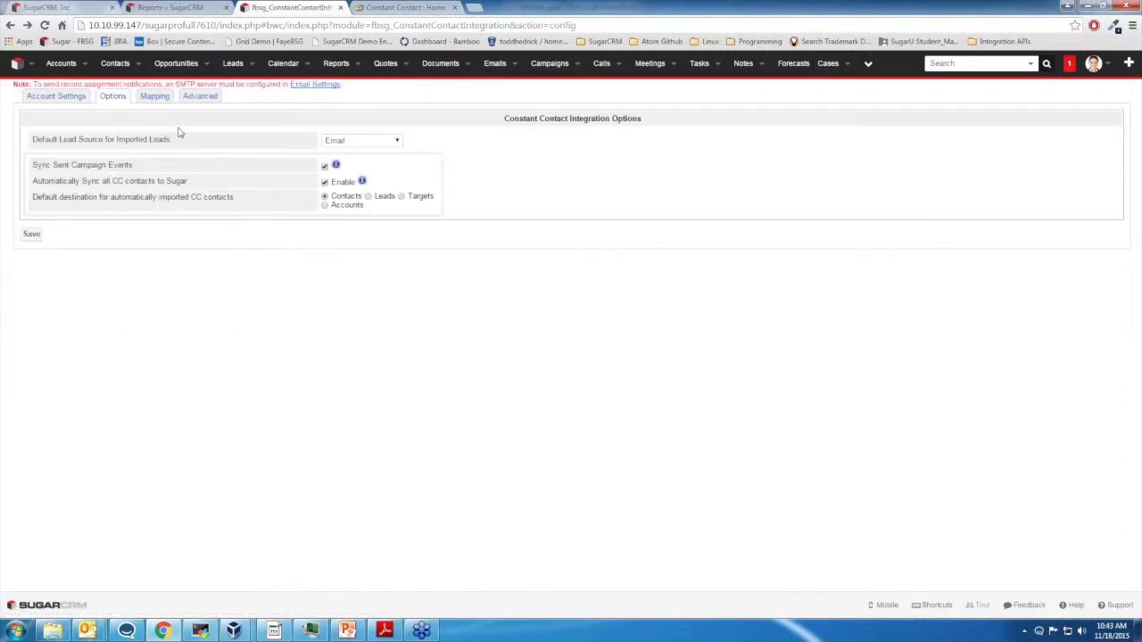
Examine the default lead source choices for imported leads and the automatic contact sync setting, keeping Email as the lead source.
{"action": "left_click", "coordinate": [339, 148]}
{"action": "left_click", "coordinate": [342, 147]}
{"action": "left_click", "coordinate": [342, 146]}
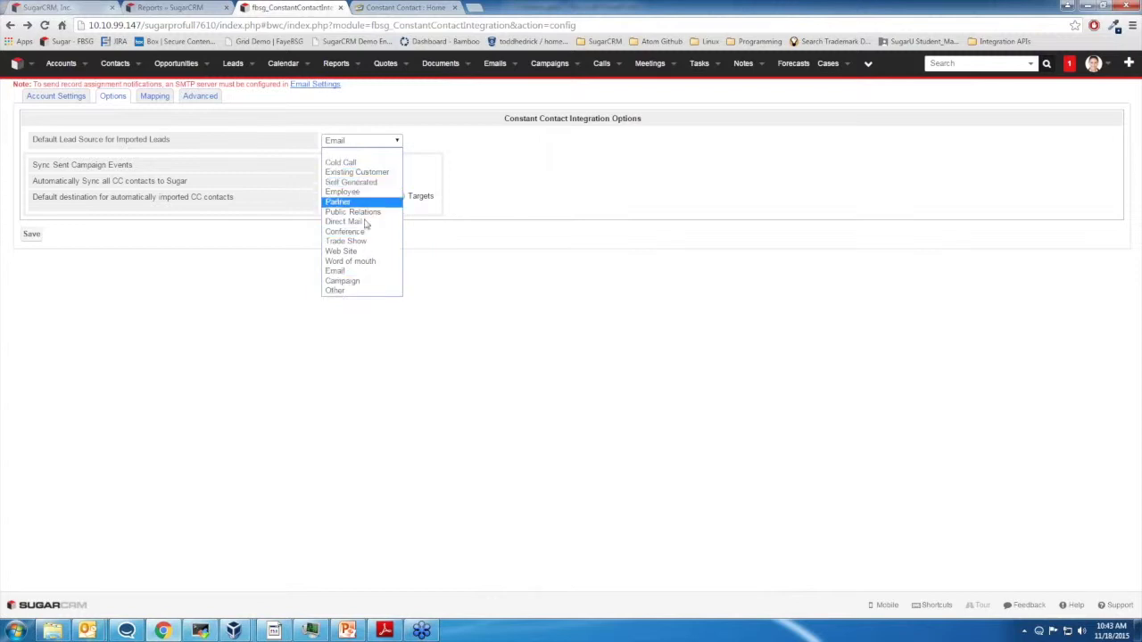
{"action": "left_click", "coordinate": [369, 142]}
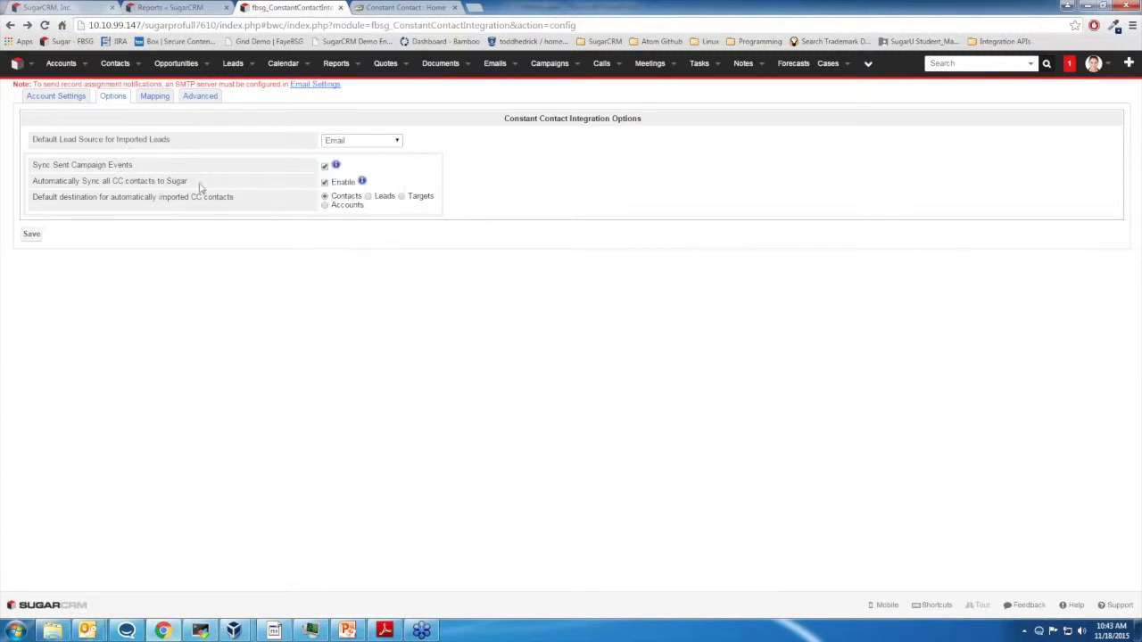
{"action": "double_click", "coordinate": [116, 181]}
Show the integration's advanced processes and examine the options for downloading list names and campaigns with numerical results.
{"action": "left_click", "coordinate": [206, 102]}
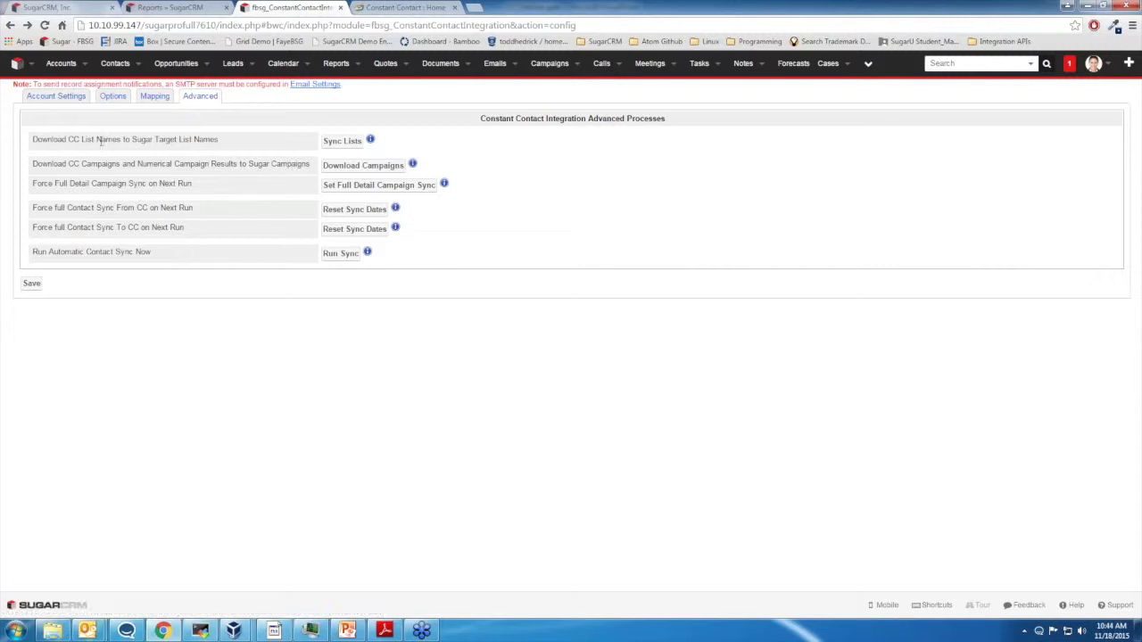
{"action": "left_click_drag", "start_coordinate": [69, 140], "coordinate": [221, 140]}
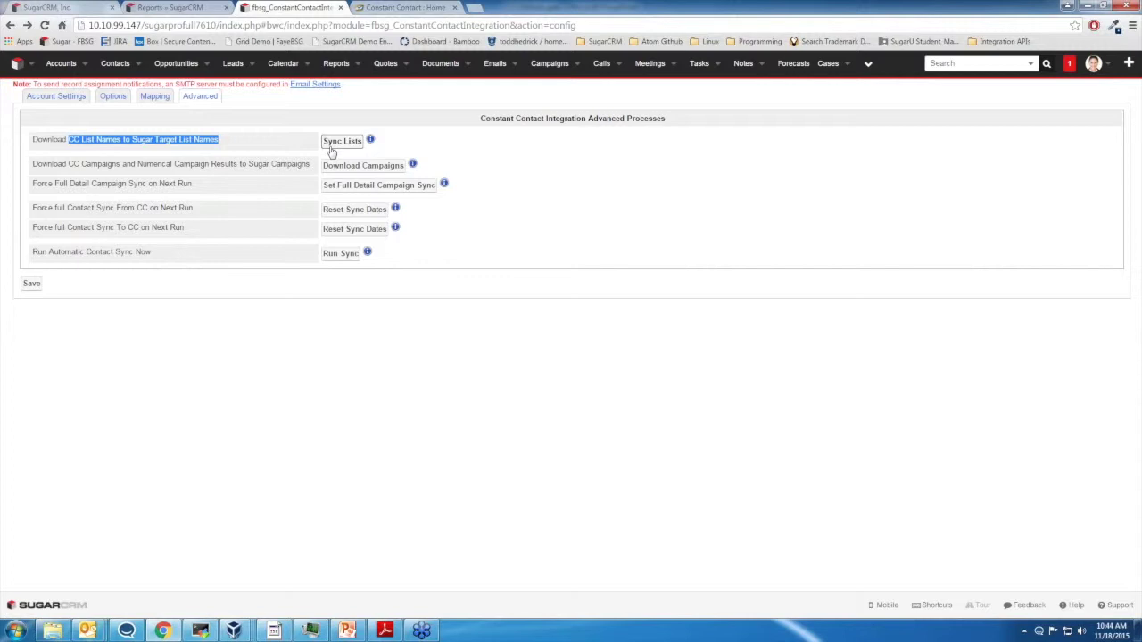
{"action": "left_click", "coordinate": [267, 167]}
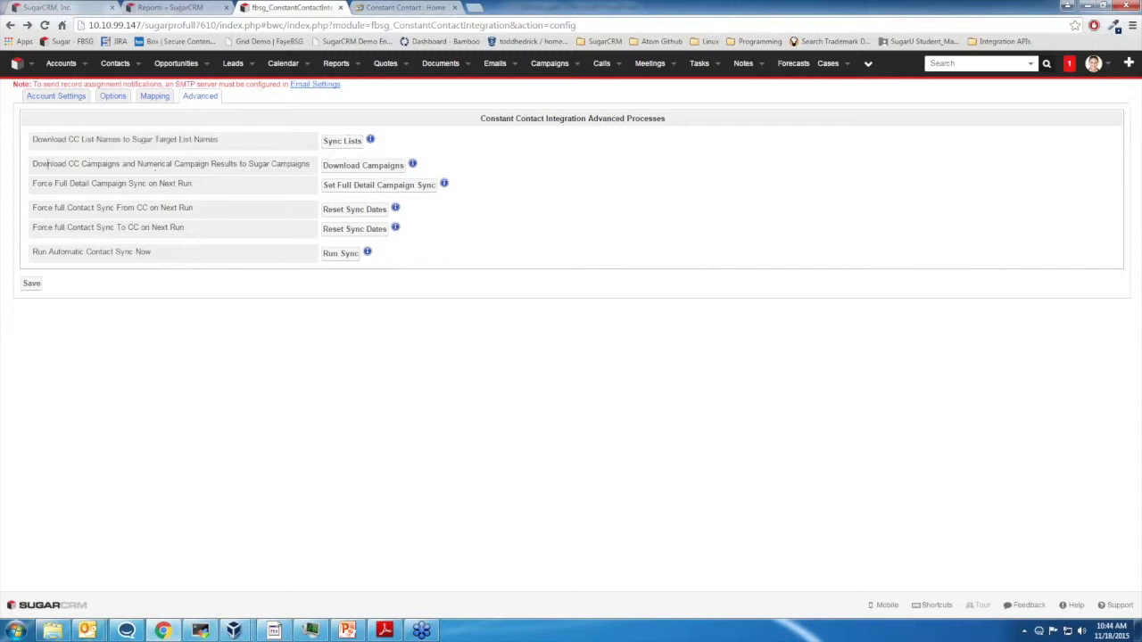
{"action": "left_click_drag", "start_coordinate": [32, 164], "coordinate": [312, 164]}
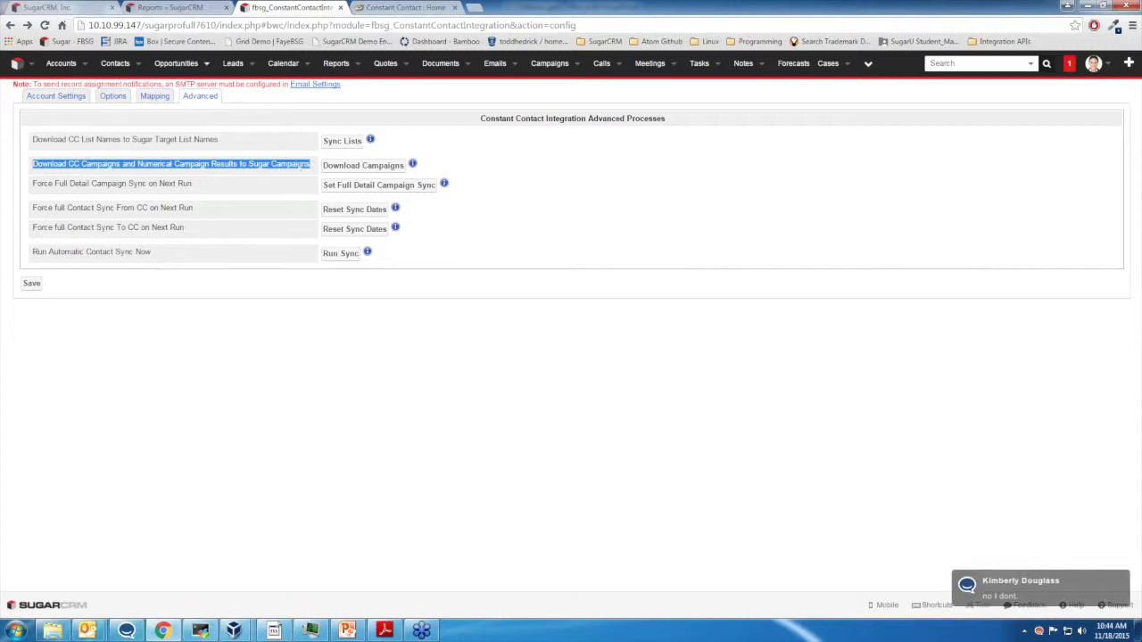
Open the Best Practices Survey campaign to examine its Constant Contact details, and return to the advanced sync processes.
{"action": "left_click", "coordinate": [198, 9]}
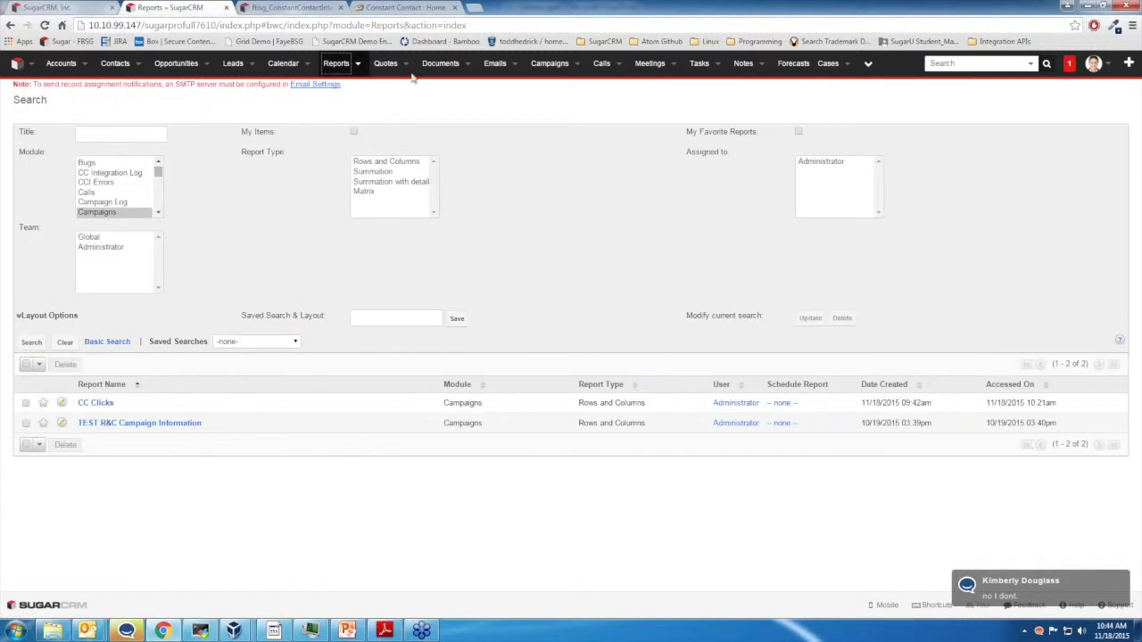
{"action": "left_click", "coordinate": [538, 66]}
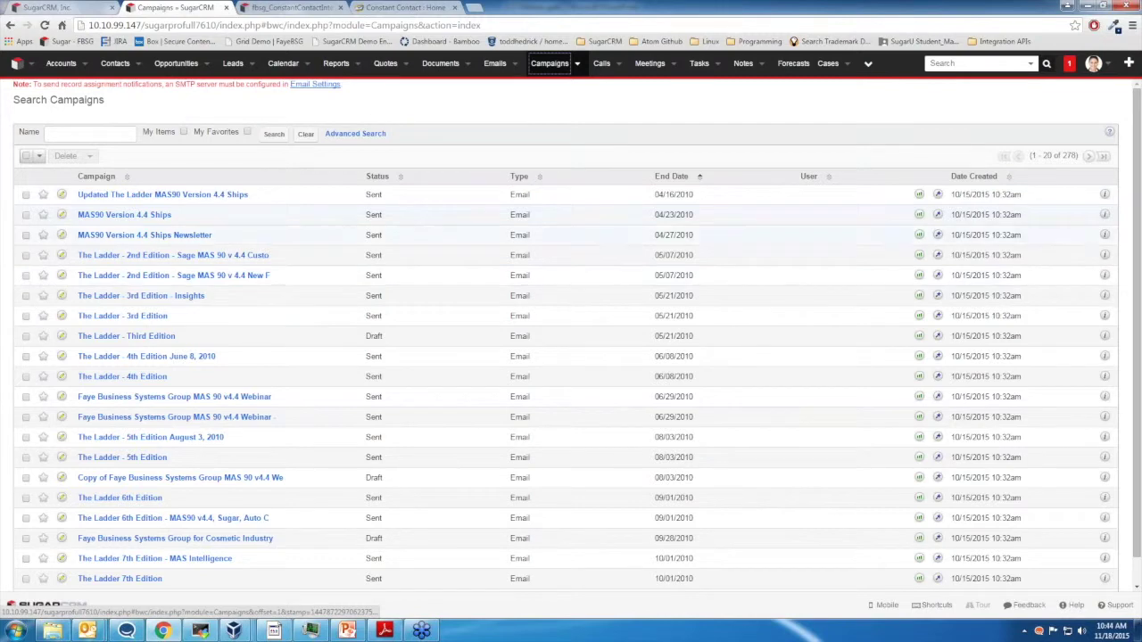
{"action": "left_click", "coordinate": [189, 236]}
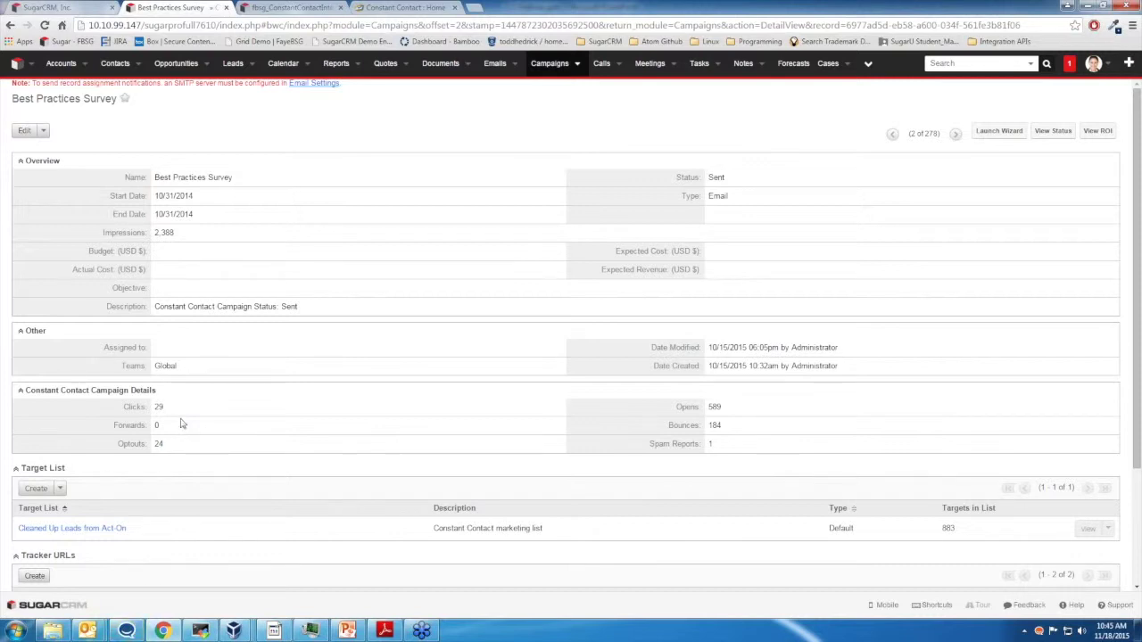
{"action": "left_click", "coordinate": [308, 7]}
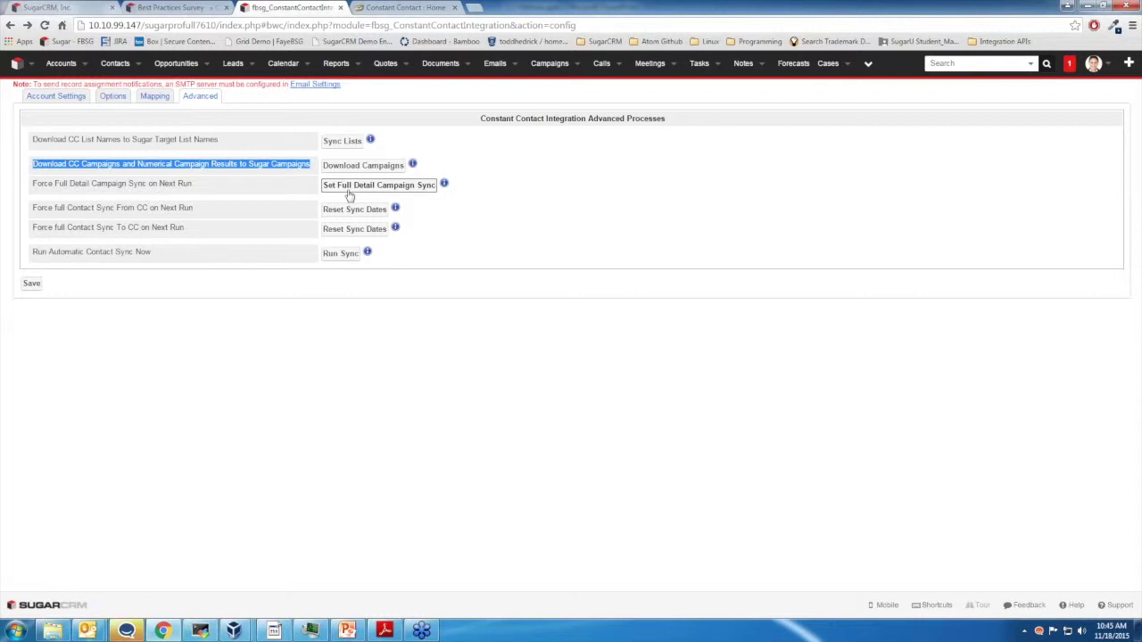
Open the Best Practices Survey campaign's status view, examine its recipient activity lists, and return to the integration's advanced processes.
{"action": "left_click", "coordinate": [192, 7]}
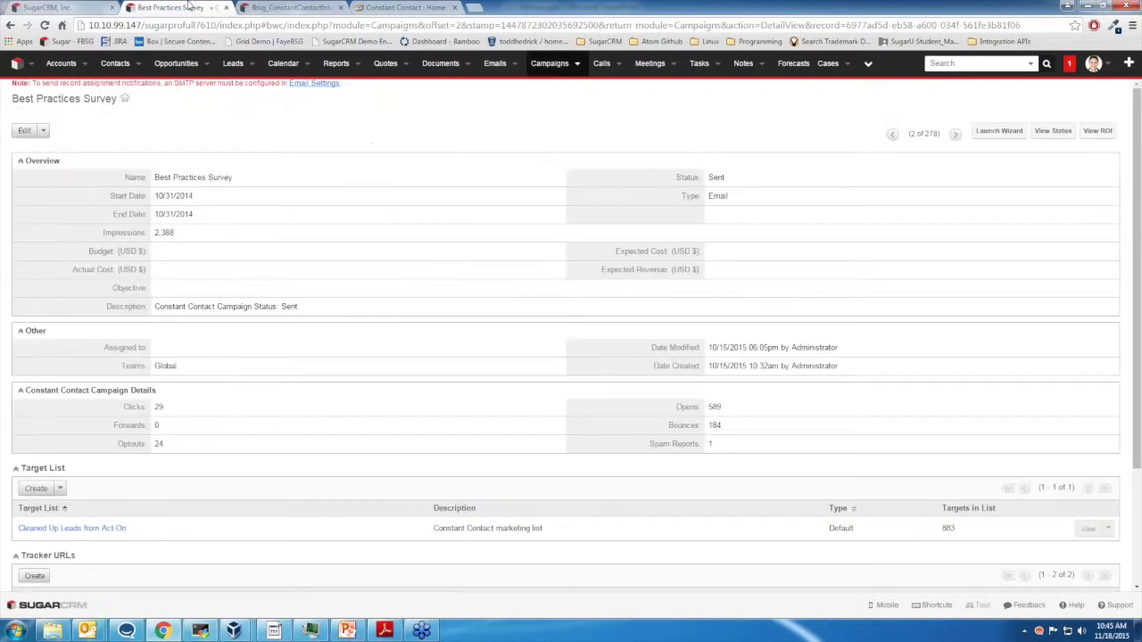
{"action": "left_click", "coordinate": [1067, 134]}
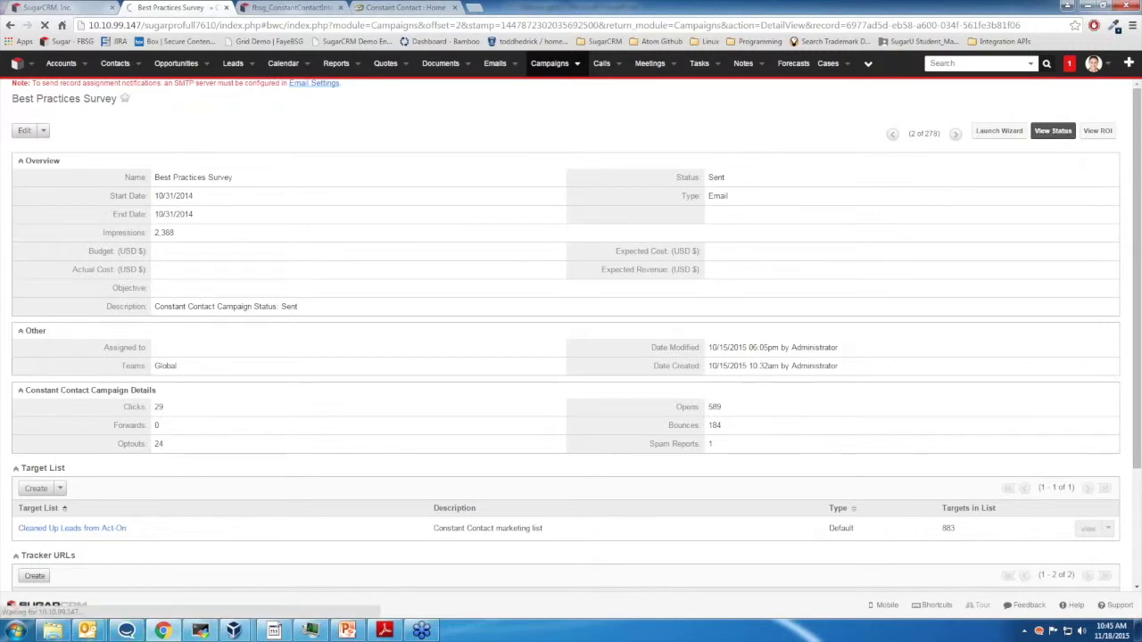
{"action": "scroll", "coordinate": [540, 393], "scroll_direction": "down", "scroll_amount": 1}
{"action": "scroll", "coordinate": [540, 393], "scroll_direction": "down", "scroll_amount": 4}
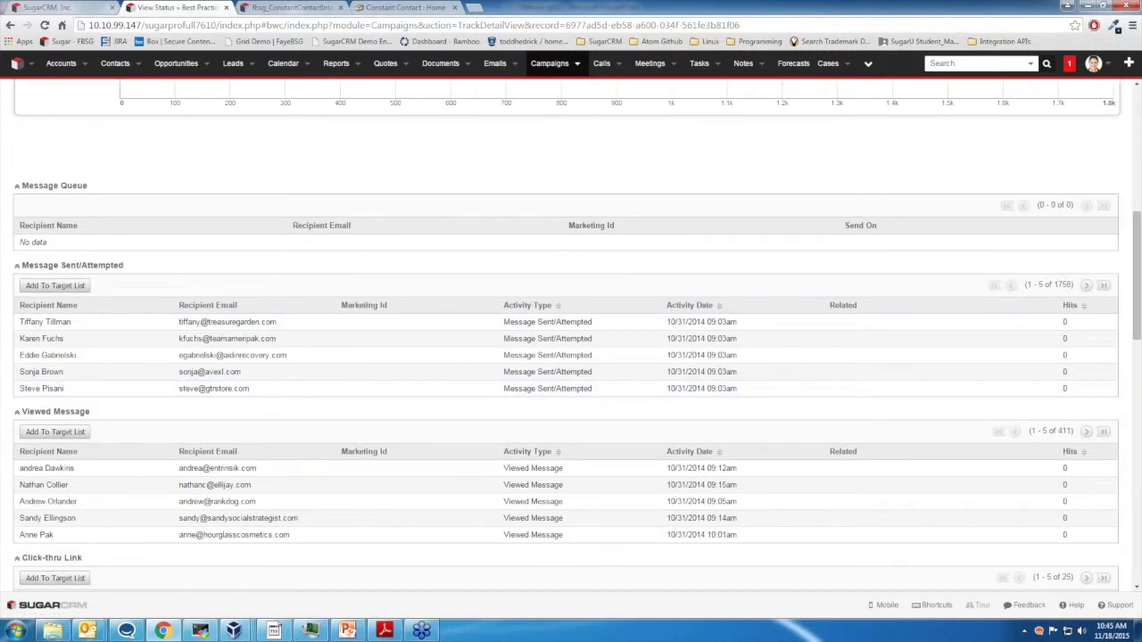
{"action": "scroll", "coordinate": [113, 413], "scroll_direction": "down", "scroll_amount": 2}
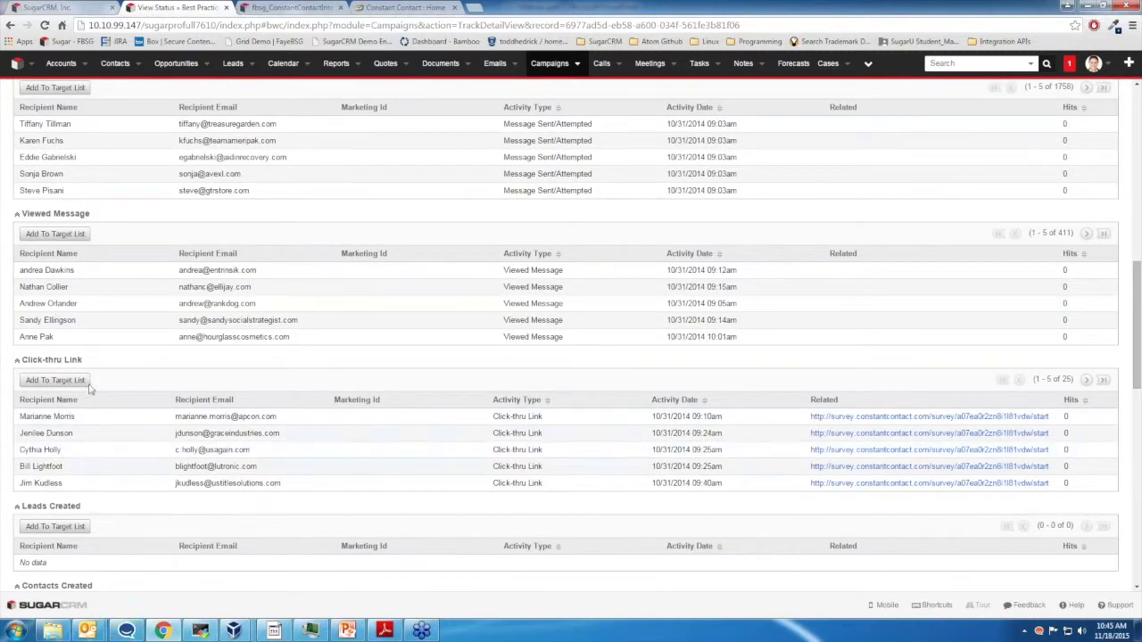
{"action": "left_click", "coordinate": [316, 6]}
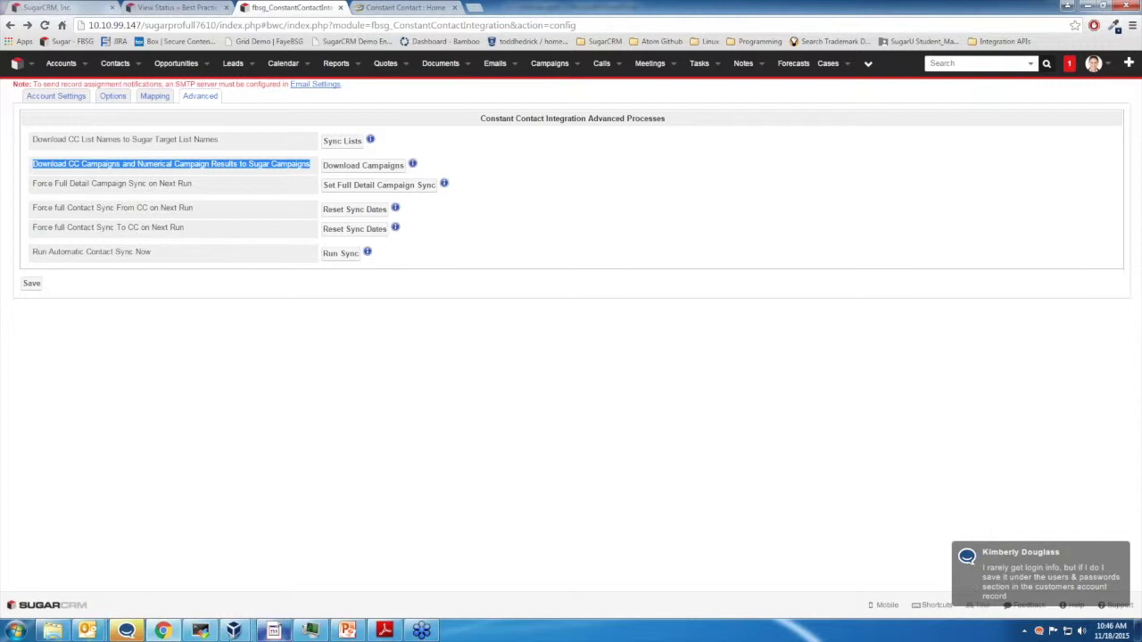
{"action": "left_click", "coordinate": [125, 631]}
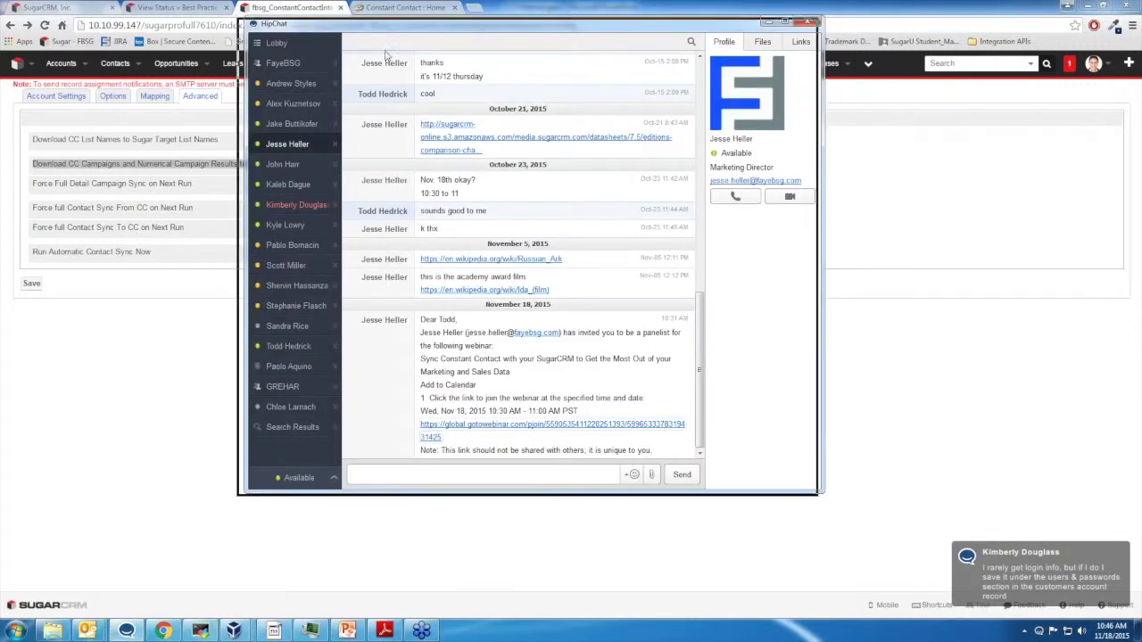
{"action": "key", "text": "alt+Tab"}
{"action": "left_click", "coordinate": [282, 353]}
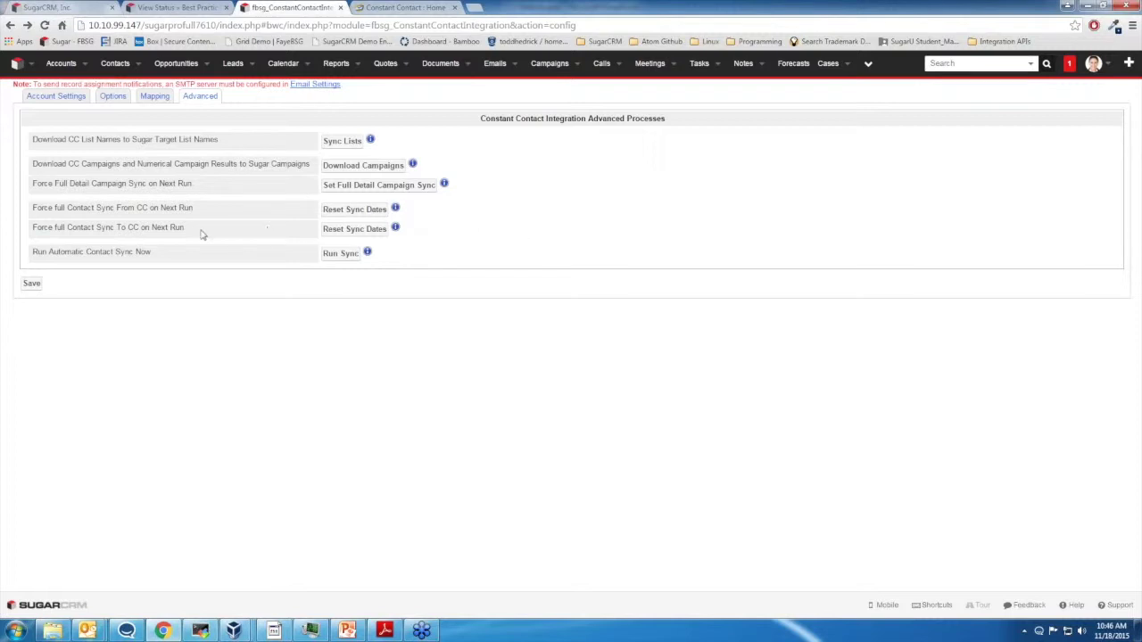
Examine the options for forcing a full contact sync from Constant Contact and running the automatic contact sync.
{"action": "left_click_drag", "start_coordinate": [59, 209], "coordinate": [189, 209]}
{"action": "left_click", "coordinate": [140, 208]}
{"action": "left_click", "coordinate": [335, 263]}
Open the Target Lists module to view the synced Constant Contact marketing lists.
{"action": "left_click", "coordinate": [867, 63]}
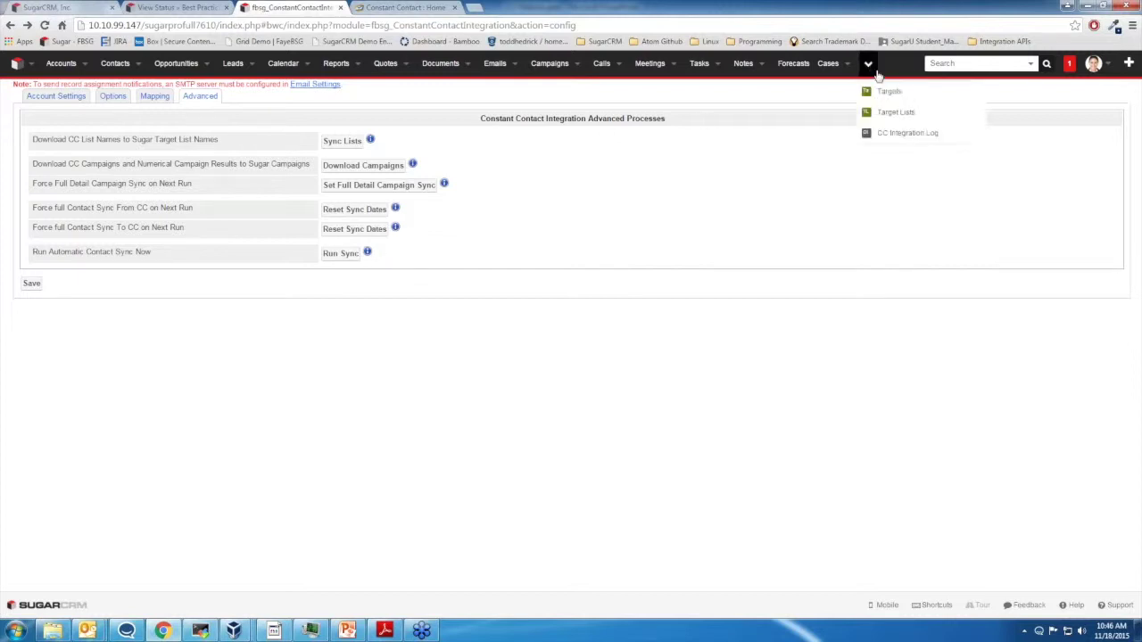
{"action": "left_click", "coordinate": [893, 113]}
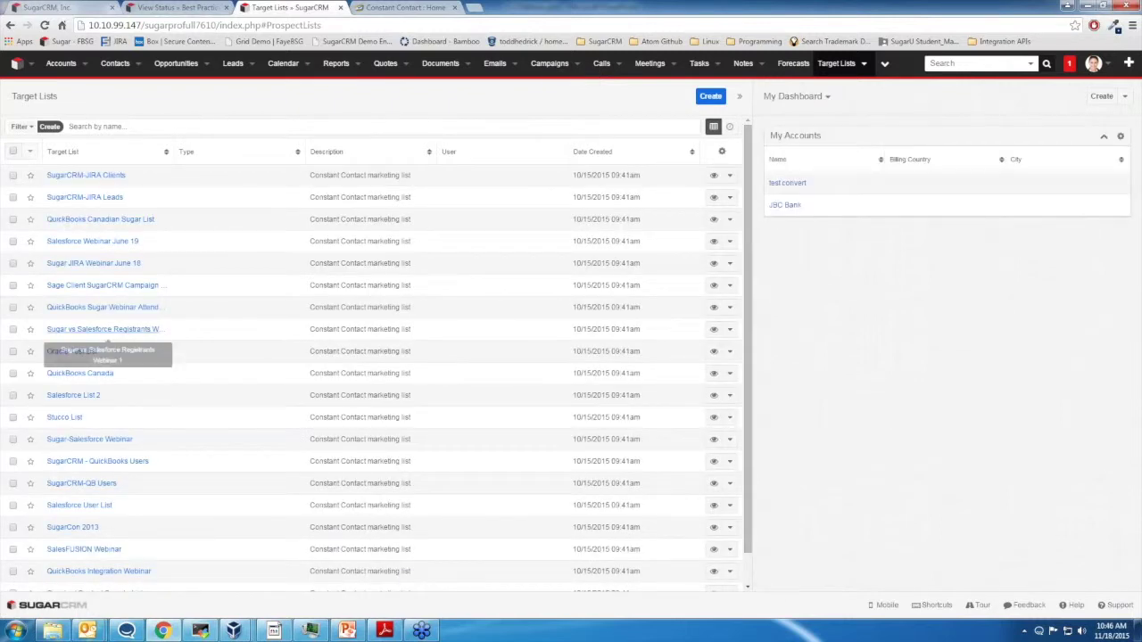
Open the Oracle Test List target list and examine its linked contacts and accounts.
{"action": "left_click", "coordinate": [102, 329]}
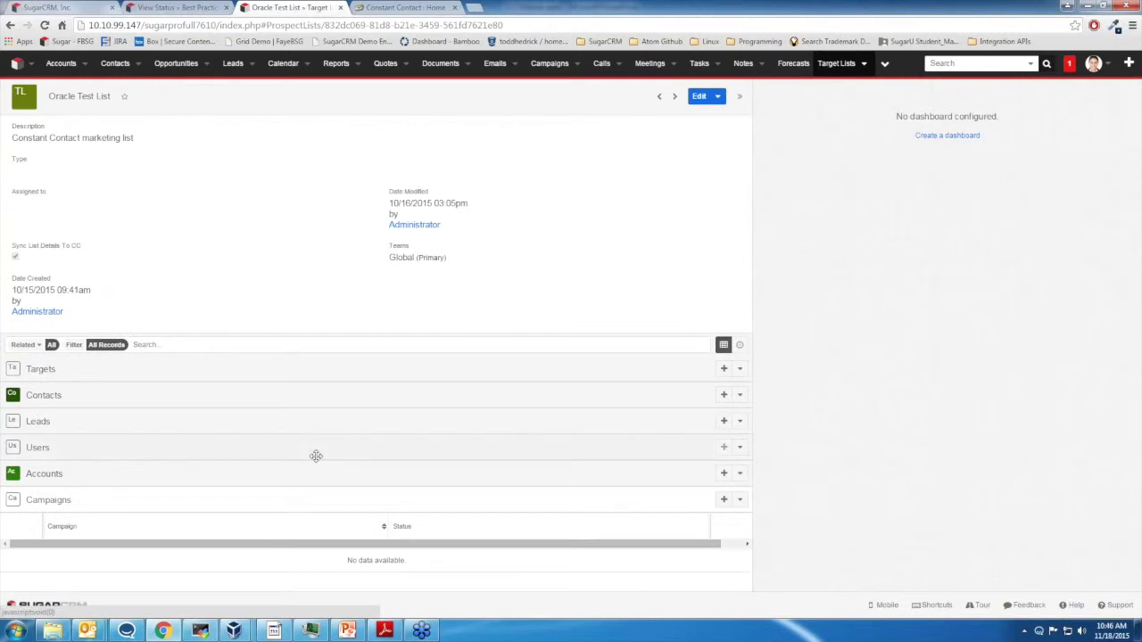
{"action": "left_click", "coordinate": [327, 403]}
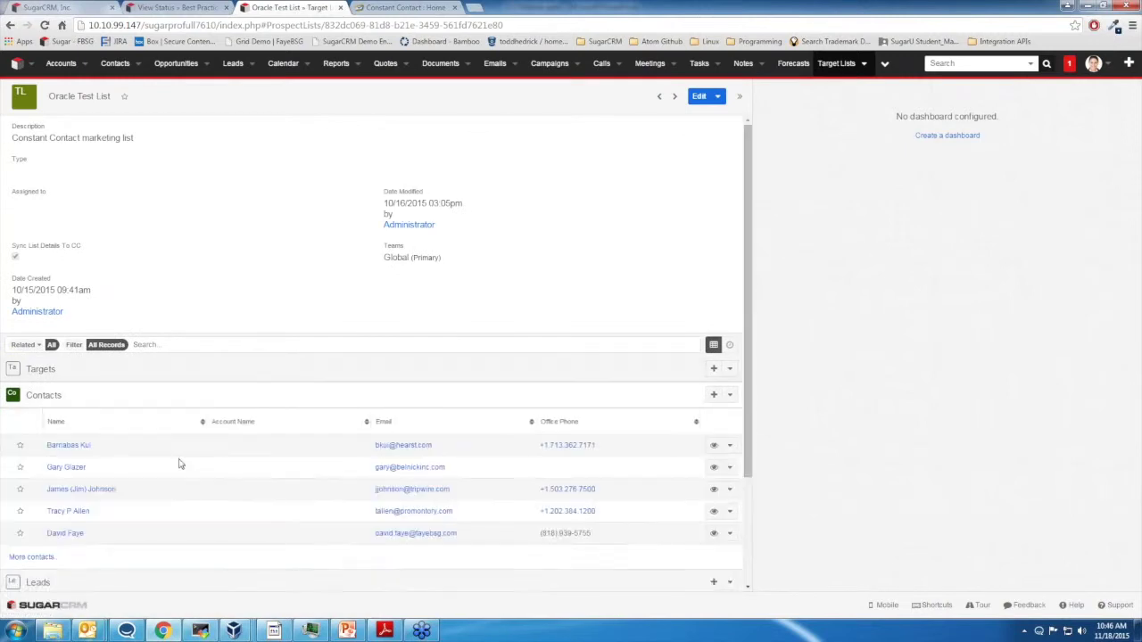
{"action": "scroll", "coordinate": [174, 473], "scroll_direction": "down", "scroll_amount": 2}
{"action": "left_click", "coordinate": [164, 500]}
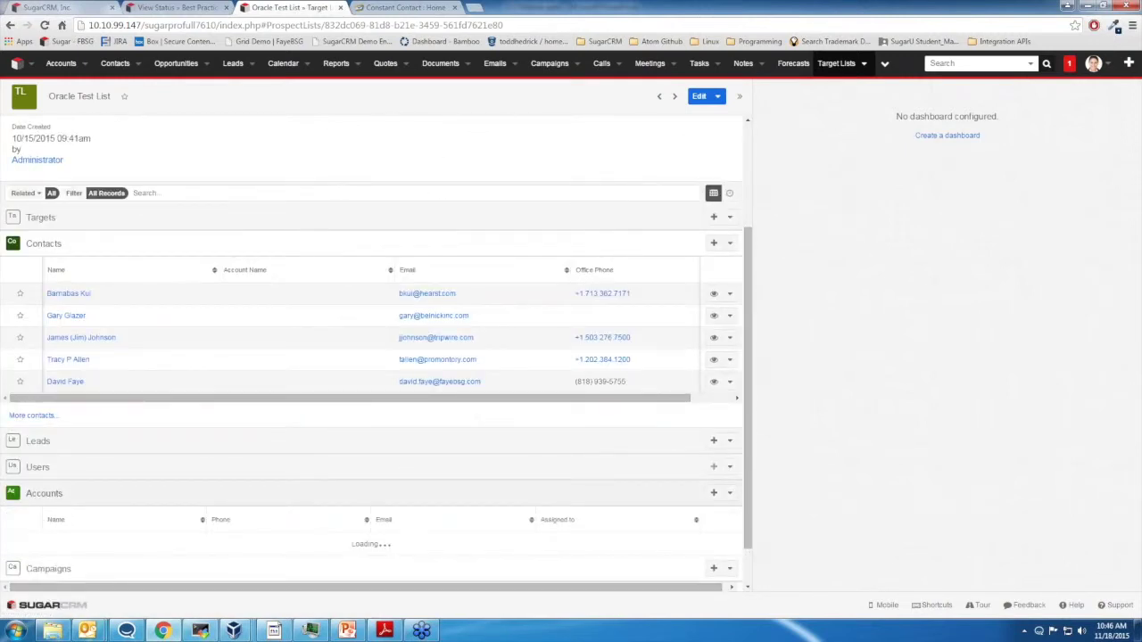
{"action": "scroll", "coordinate": [482, 512], "scroll_direction": "up", "scroll_amount": 2}
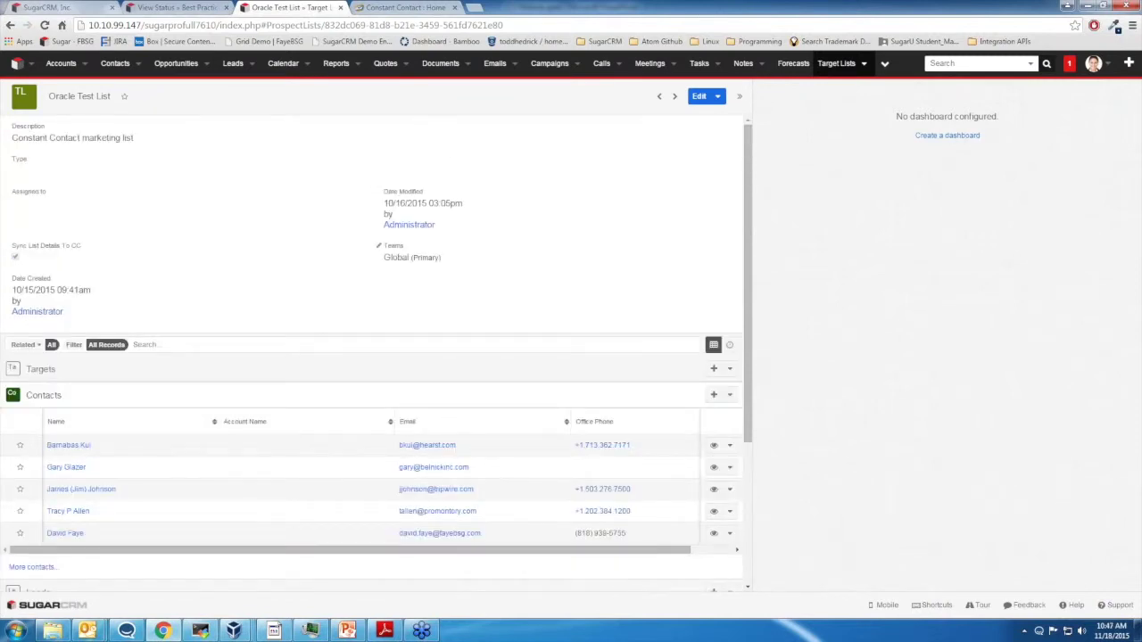
Sync the Oracle Test List to Constant Contact and confirm sending it.
{"action": "left_click", "coordinate": [717, 96]}
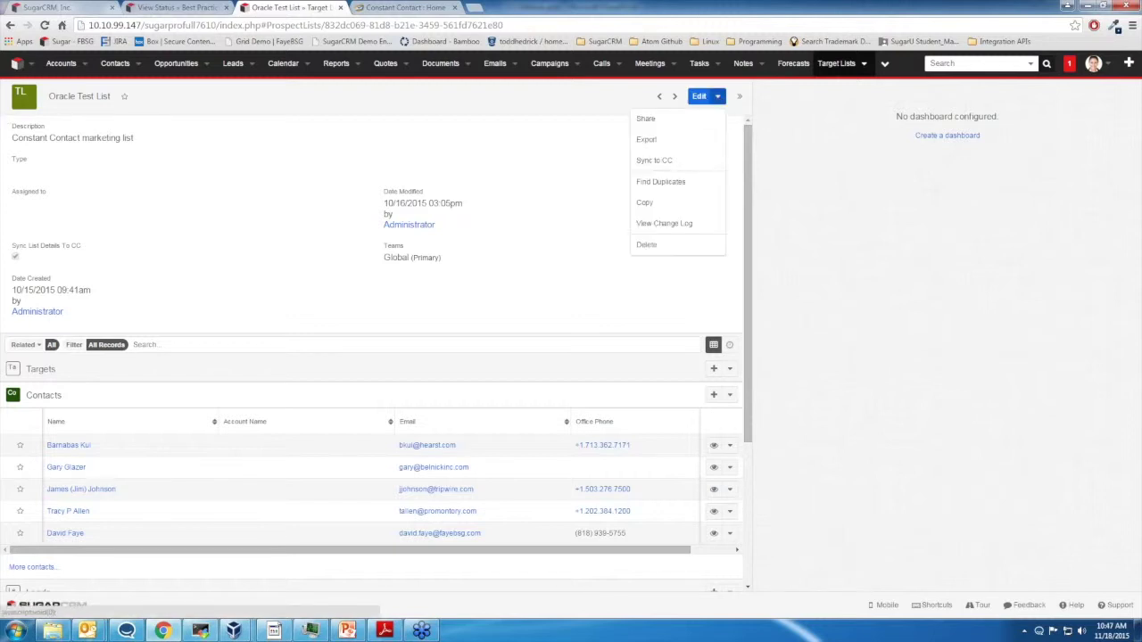
{"action": "left_click", "coordinate": [674, 165]}
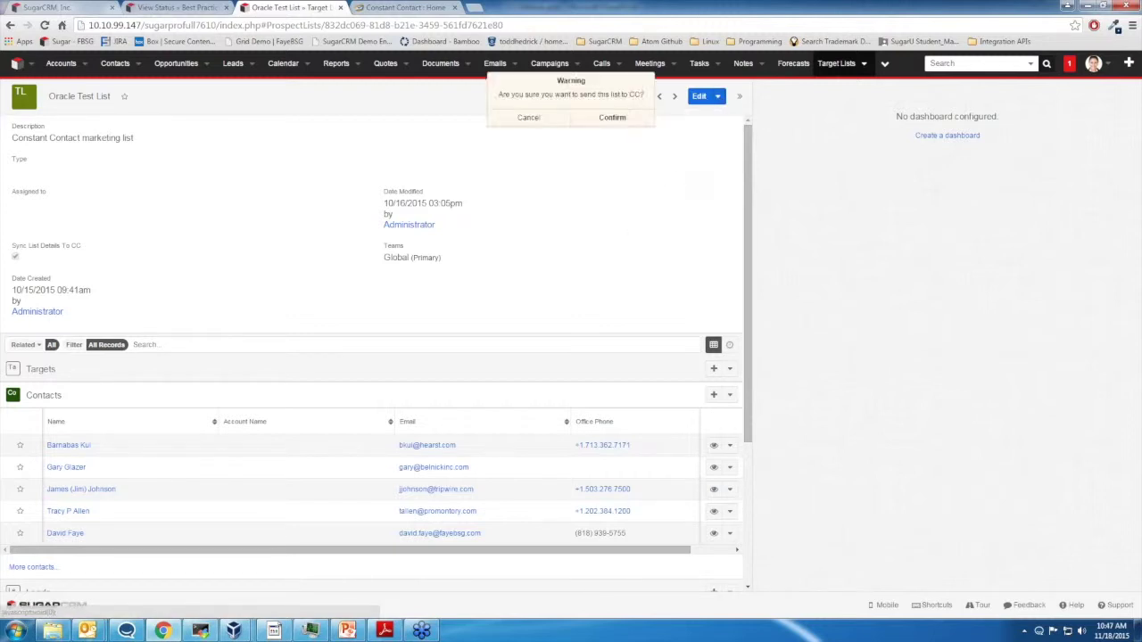
{"action": "left_click", "coordinate": [613, 117]}
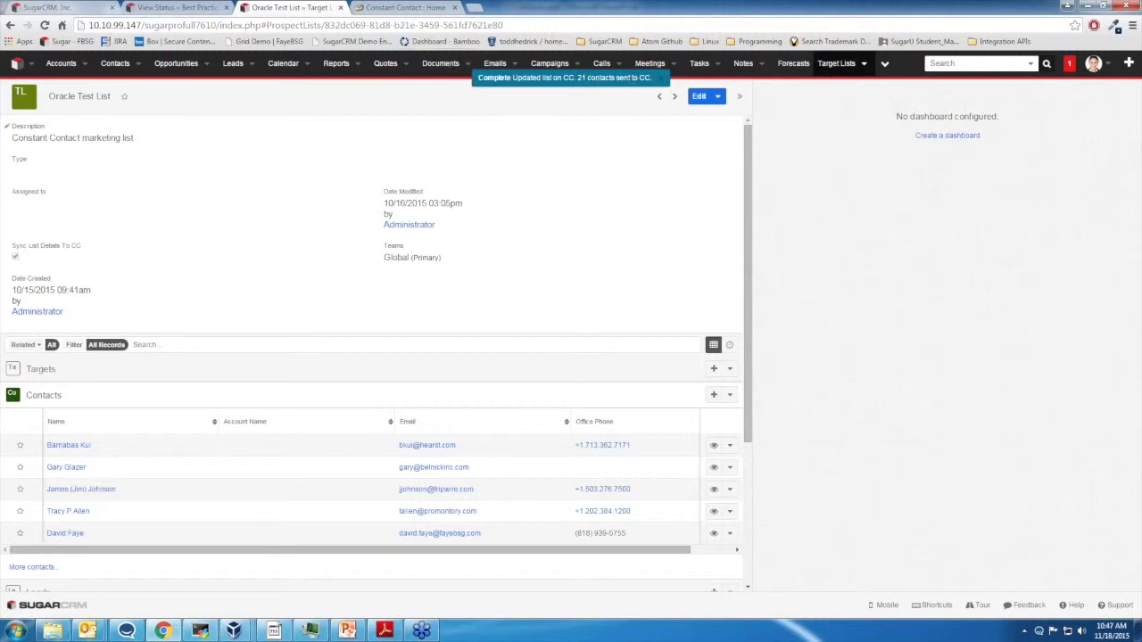
Switch to Constant Contact, examine the latest import in the contact activity log, and compare it with the Oracle Test List's members in SugarCRM.
{"action": "left_click", "coordinate": [404, 7]}
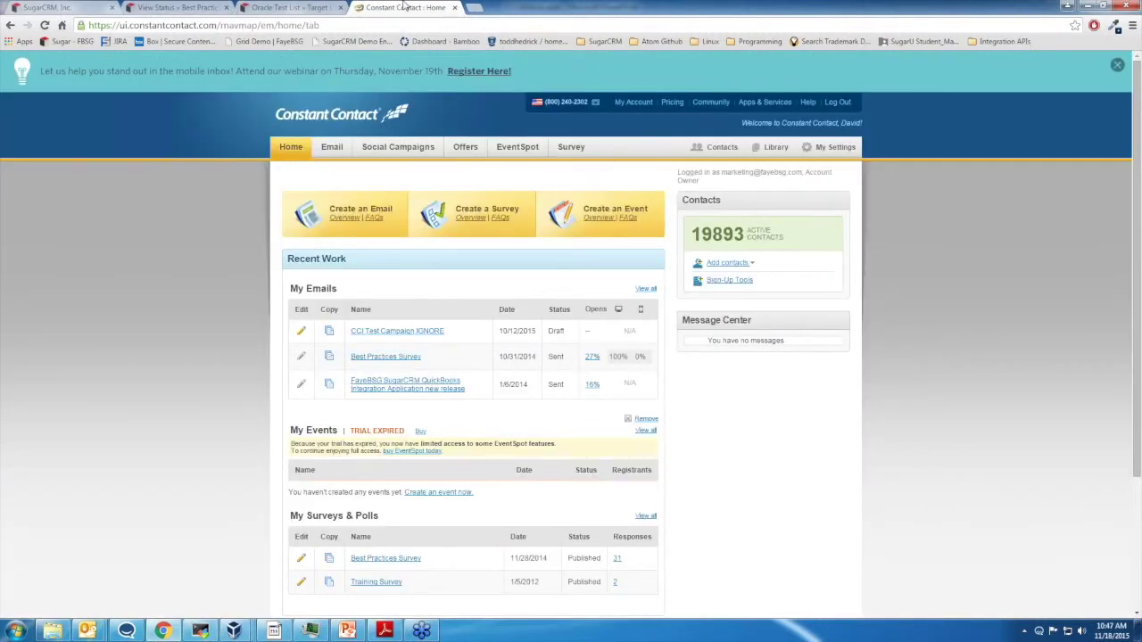
{"action": "left_click", "coordinate": [714, 147]}
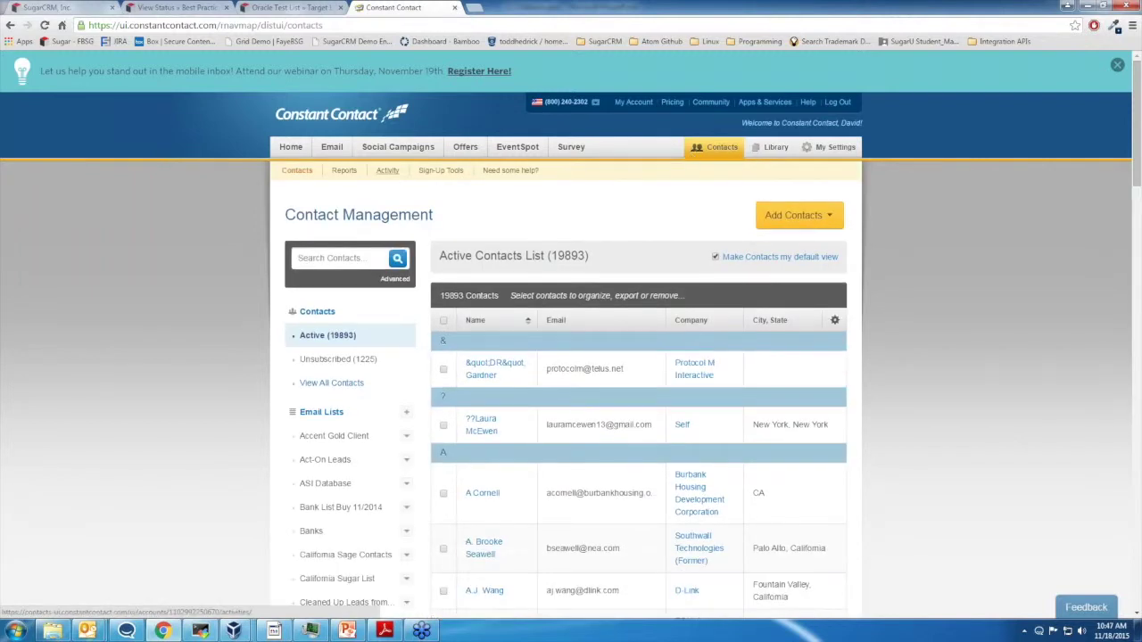
{"action": "left_click", "coordinate": [387, 170]}
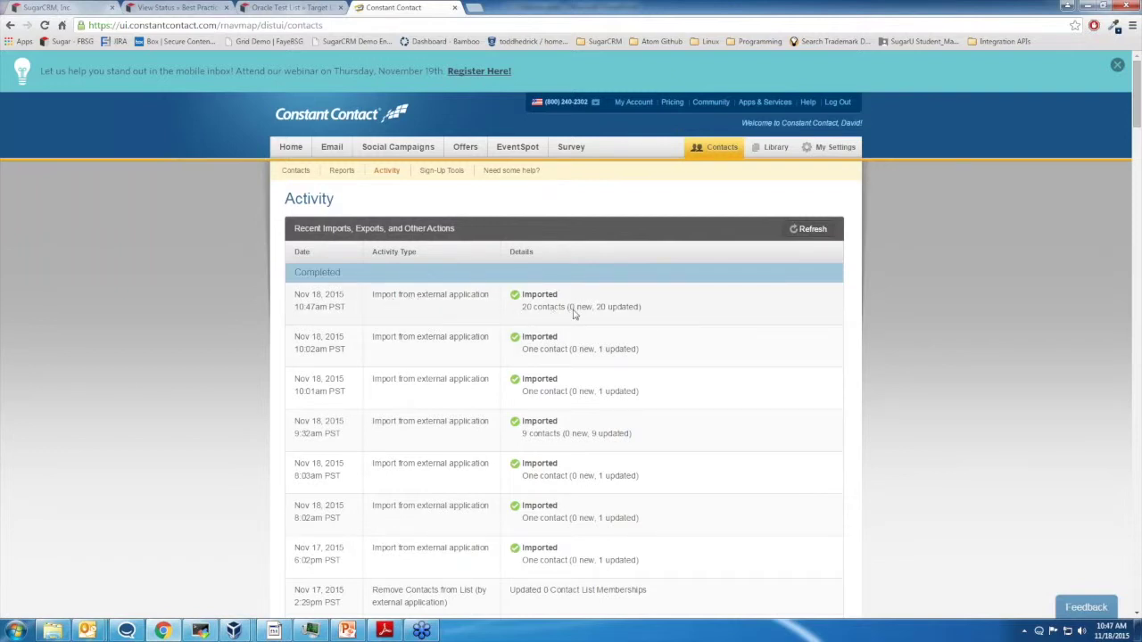
{"action": "left_click", "coordinate": [305, 7]}
{"action": "scroll", "coordinate": [196, 469], "scroll_direction": "down", "scroll_amount": 5}
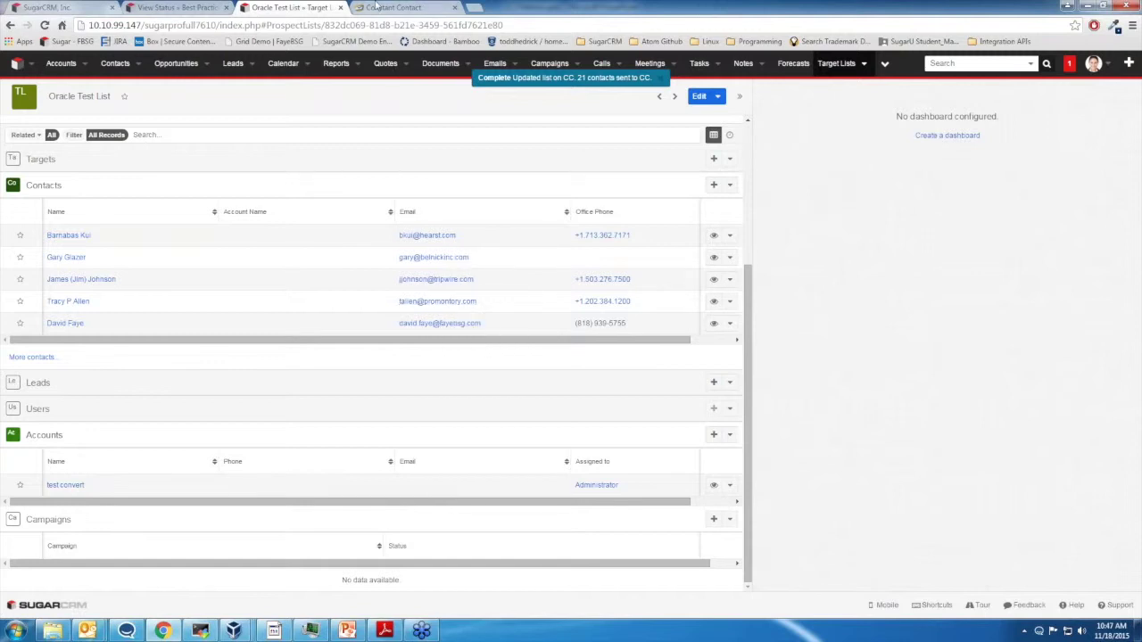
{"action": "left_click", "coordinate": [397, 7]}
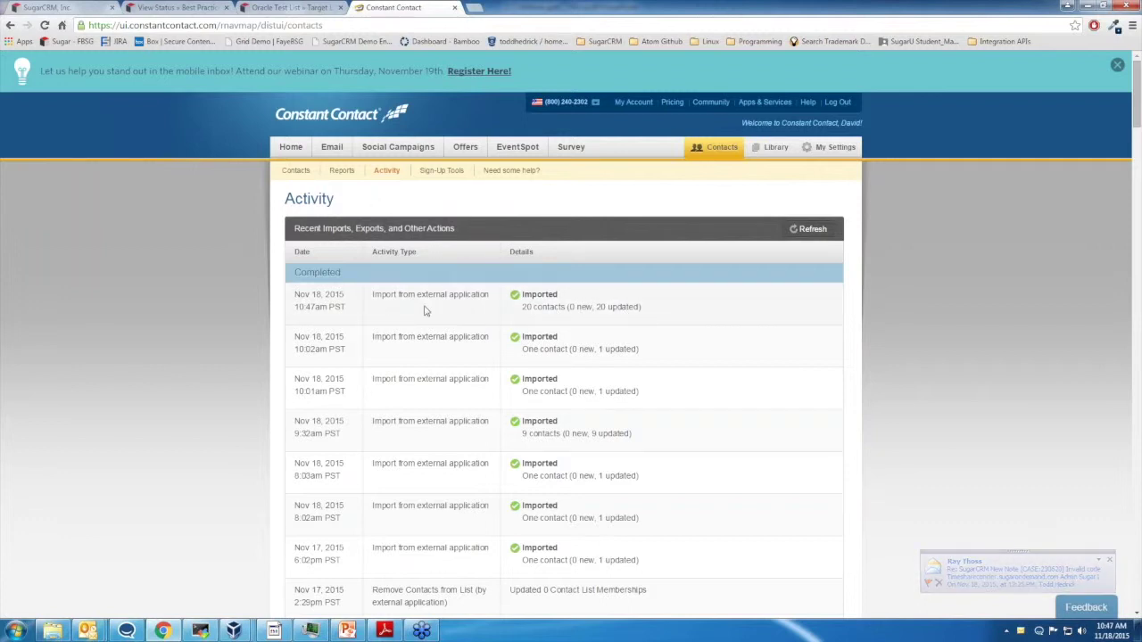
Examine the draft emails in Constant Contact, sorted by status, through the second page.
{"action": "left_click", "coordinate": [338, 153]}
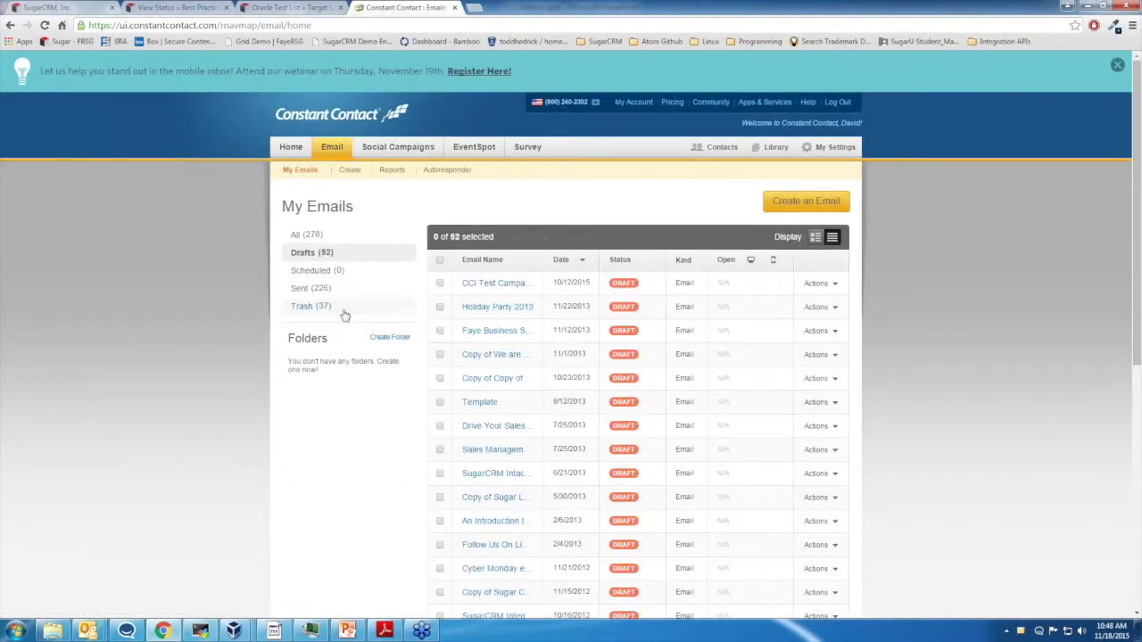
{"action": "scroll", "coordinate": [887, 277], "scroll_direction": "down", "scroll_amount": 1}
{"action": "scroll", "coordinate": [888, 277], "scroll_direction": "up", "scroll_amount": 1}
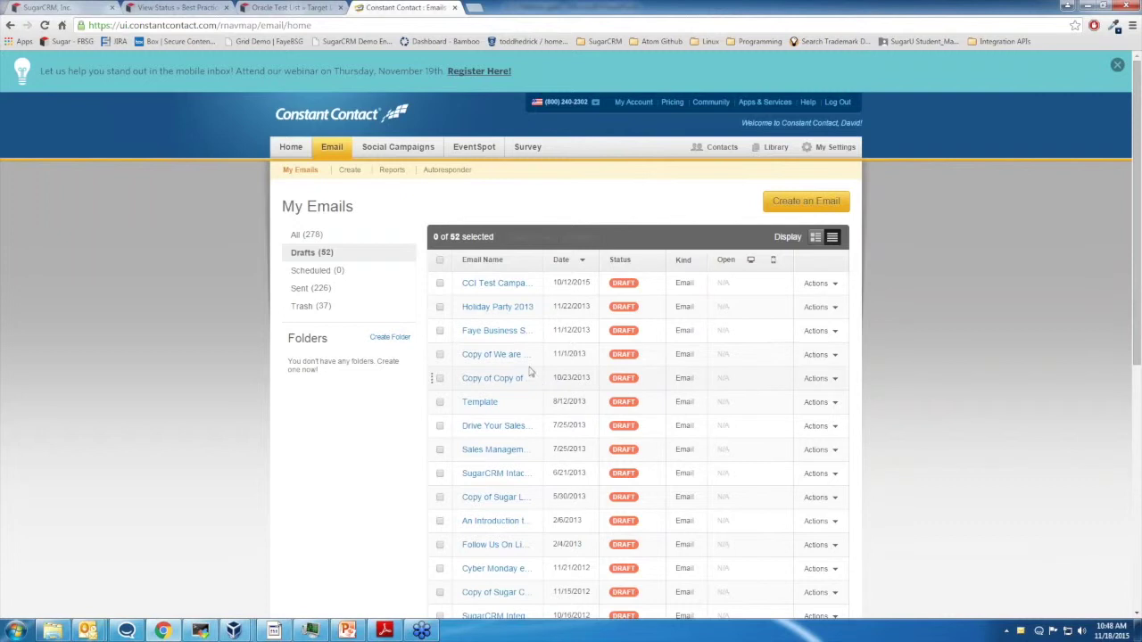
{"action": "left_click", "coordinate": [619, 260]}
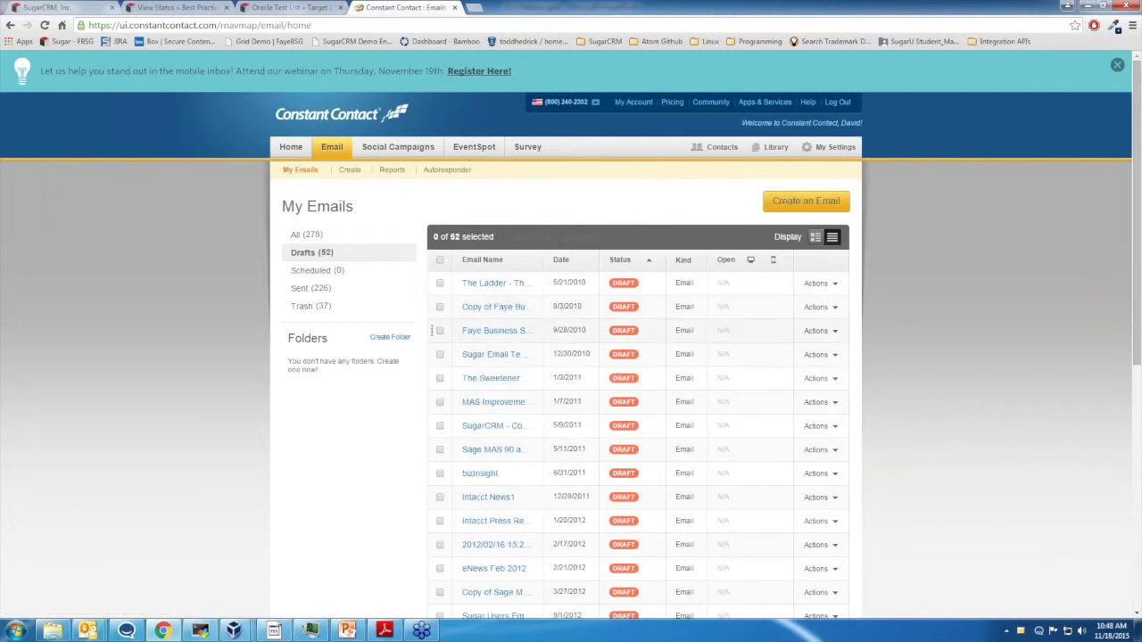
{"action": "scroll", "coordinate": [863, 401], "scroll_direction": "down", "scroll_amount": 5}
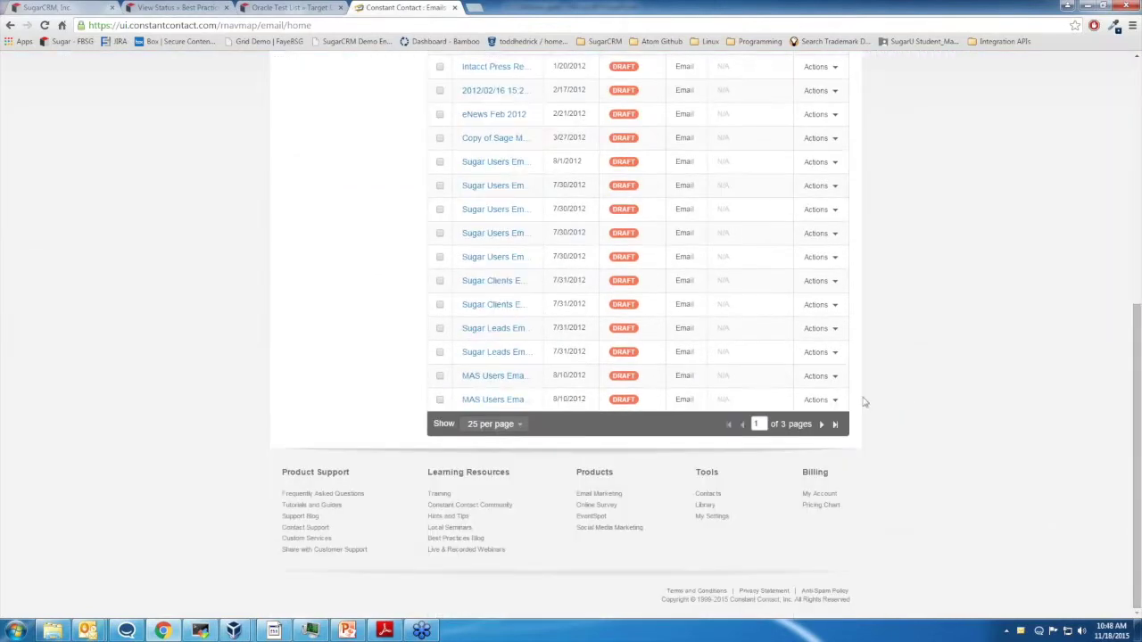
{"action": "left_click", "coordinate": [821, 424]}
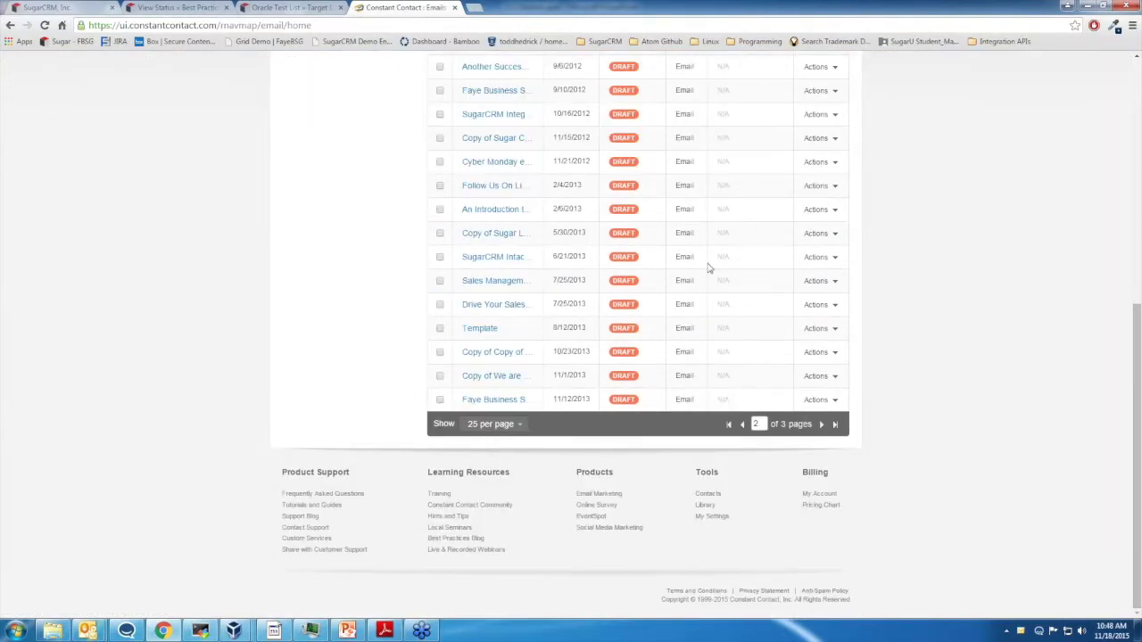
Return to the Oracle Test List in SugarCRM and unlink the first contact from it.
{"action": "left_click", "coordinate": [306, 7]}
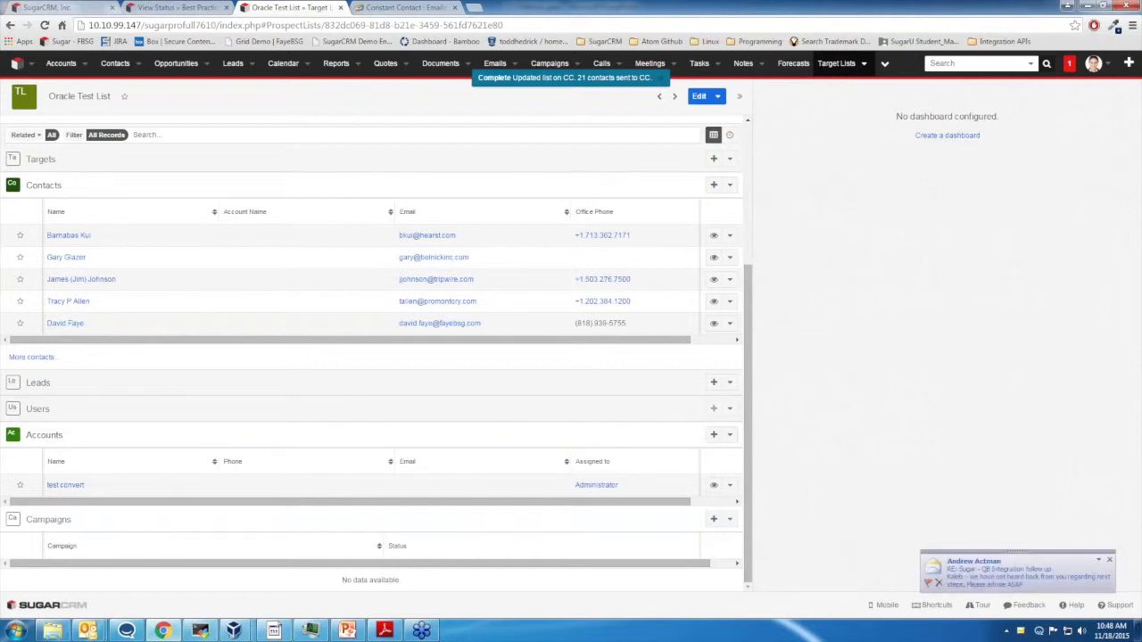
{"action": "left_click", "coordinate": [730, 236]}
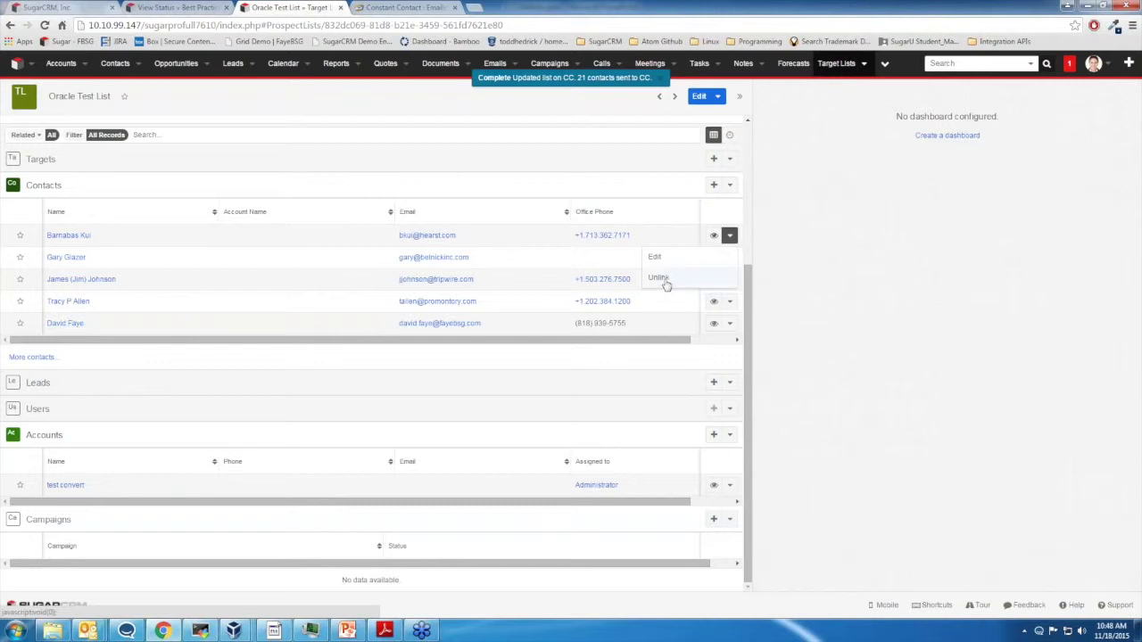
{"action": "left_click", "coordinate": [665, 280]}
{"action": "left_click", "coordinate": [613, 132]}
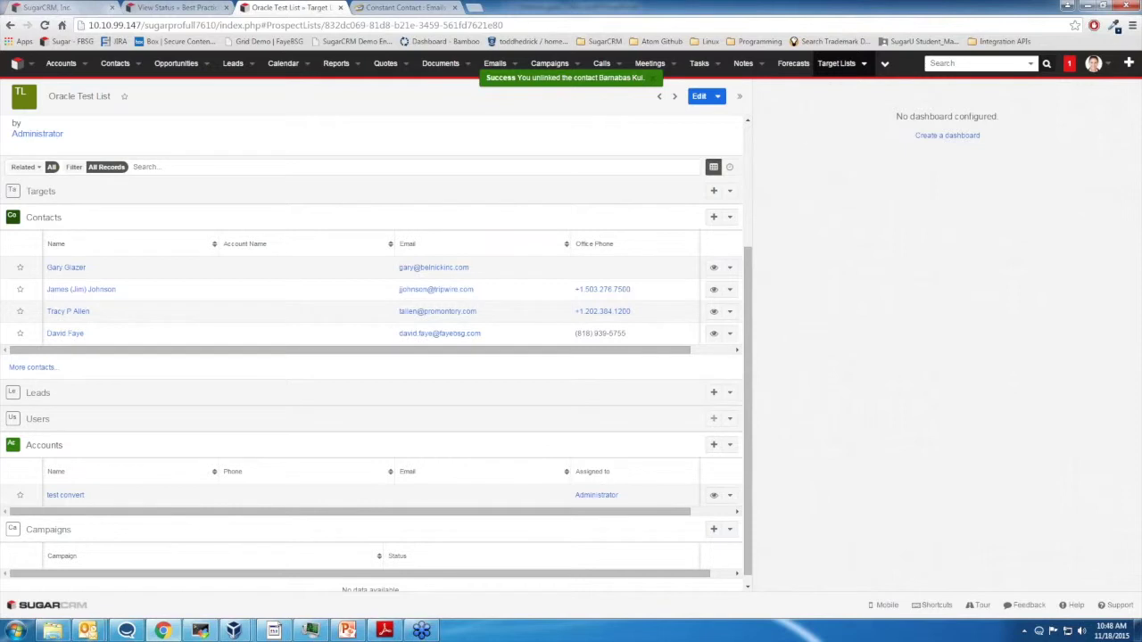
{"action": "left_click", "coordinate": [654, 78]}
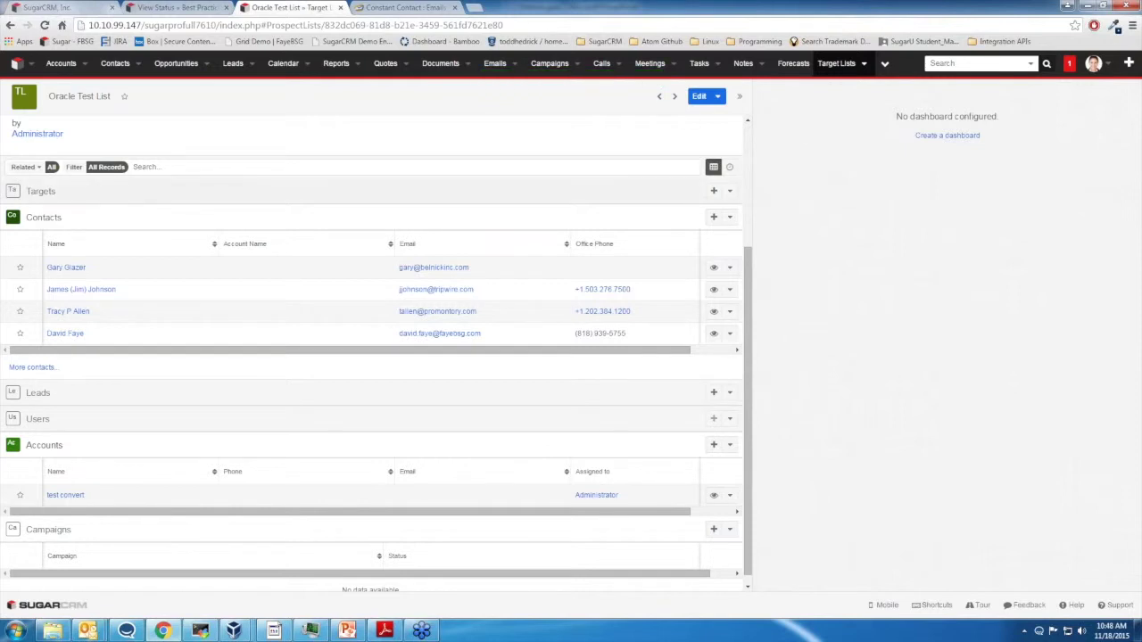
Sync the reduced Oracle Test List to Constant Contact again and dismiss the completion notice.
{"action": "scroll", "coordinate": [642, 151], "scroll_direction": "up", "scroll_amount": 1}
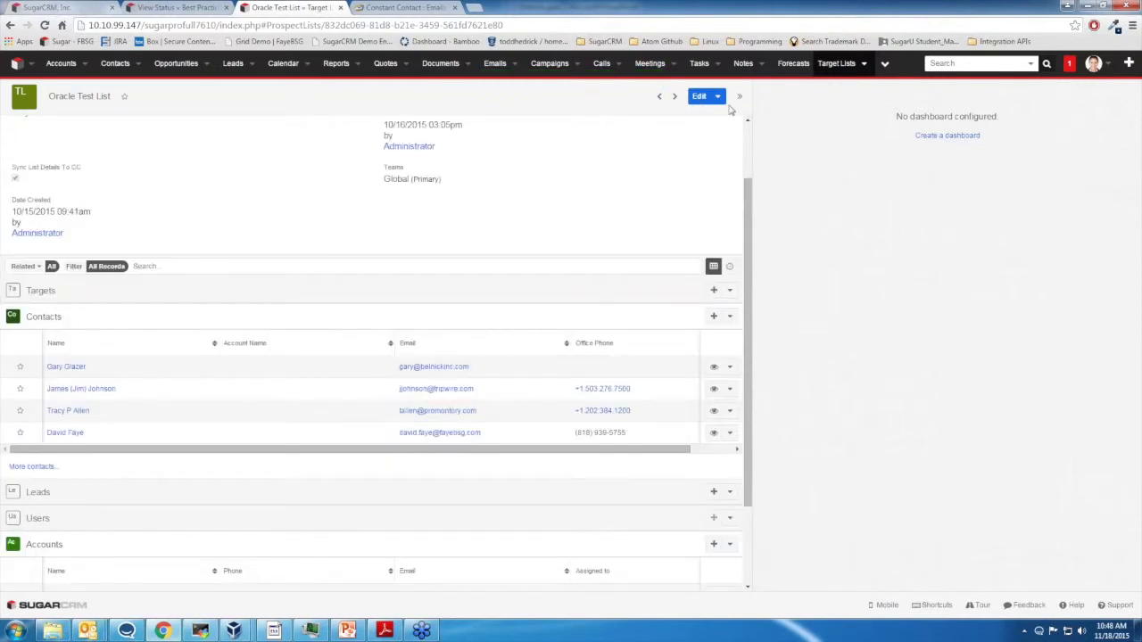
{"action": "left_click", "coordinate": [717, 96]}
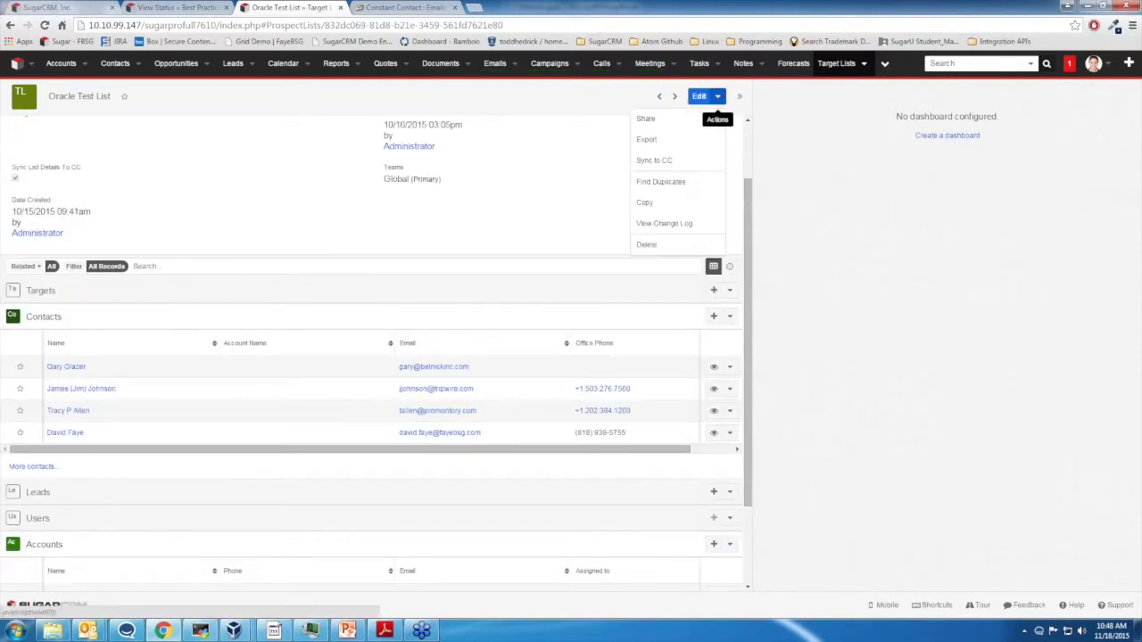
{"action": "left_click", "coordinate": [671, 163]}
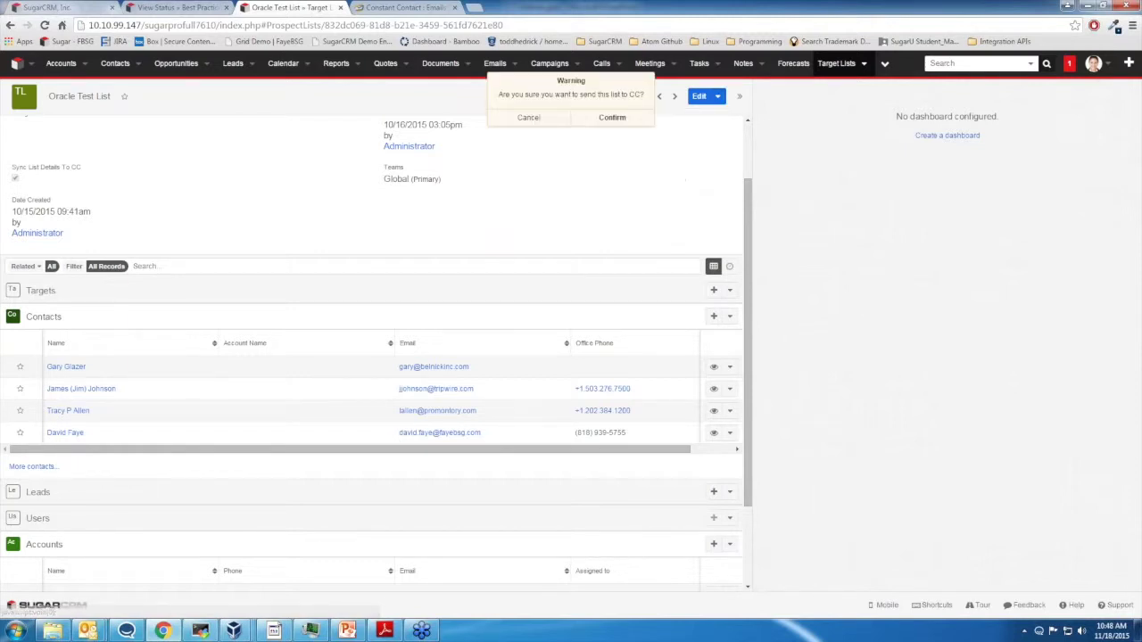
{"action": "left_click", "coordinate": [639, 123]}
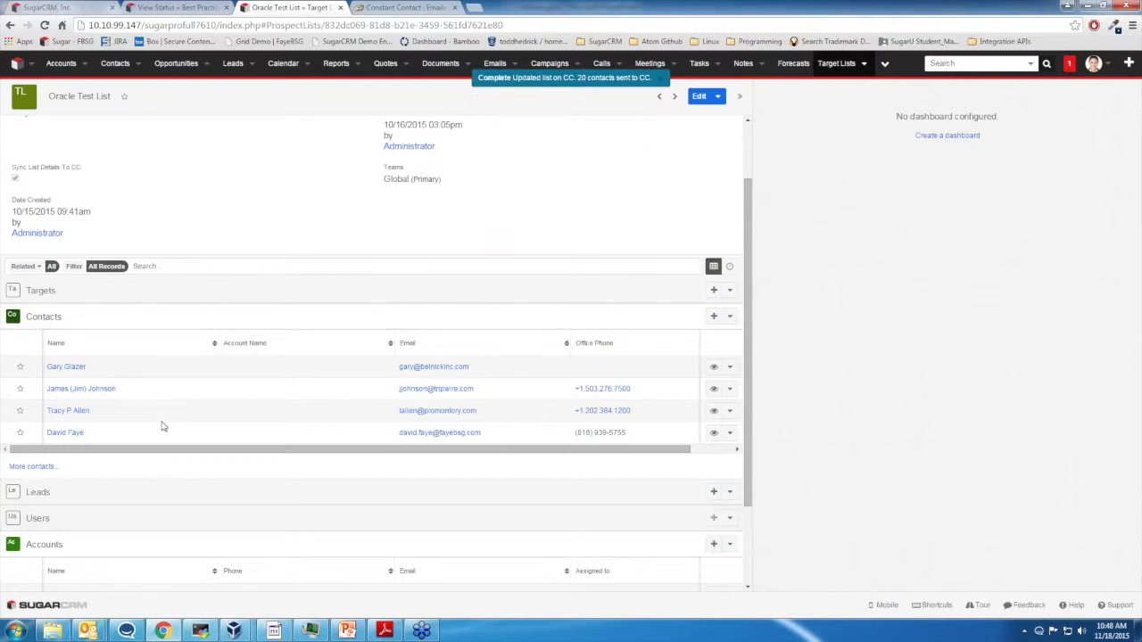
{"action": "left_click", "coordinate": [663, 78]}
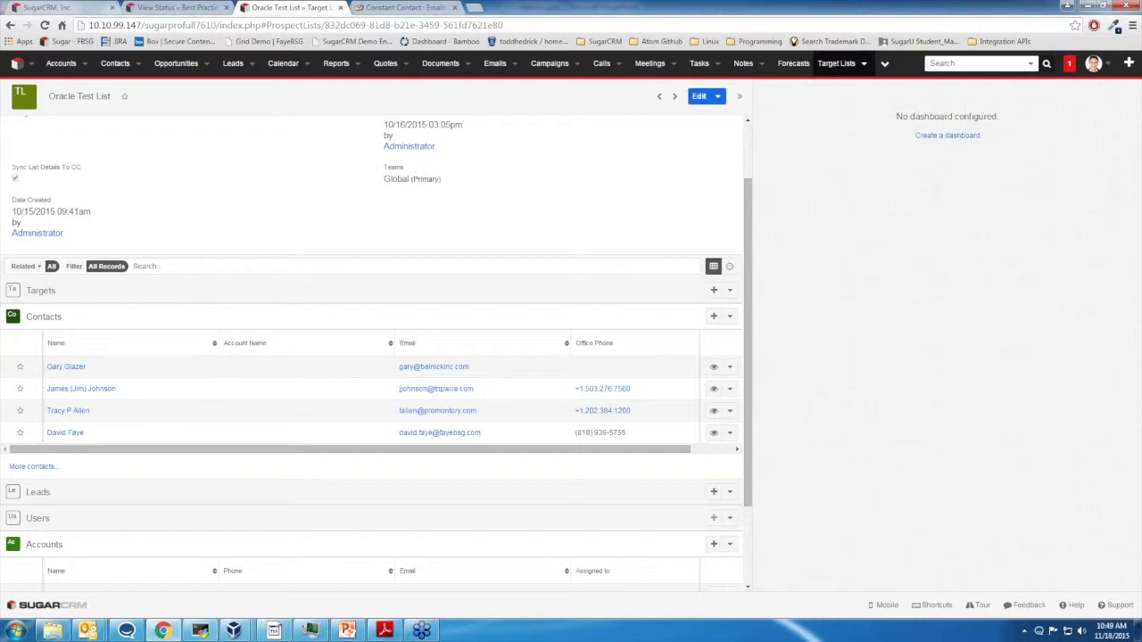
Check the new import in Constant Contact's contact activity log, and return to the Oracle Test List's details in SugarCRM.
{"action": "left_click", "coordinate": [388, 8]}
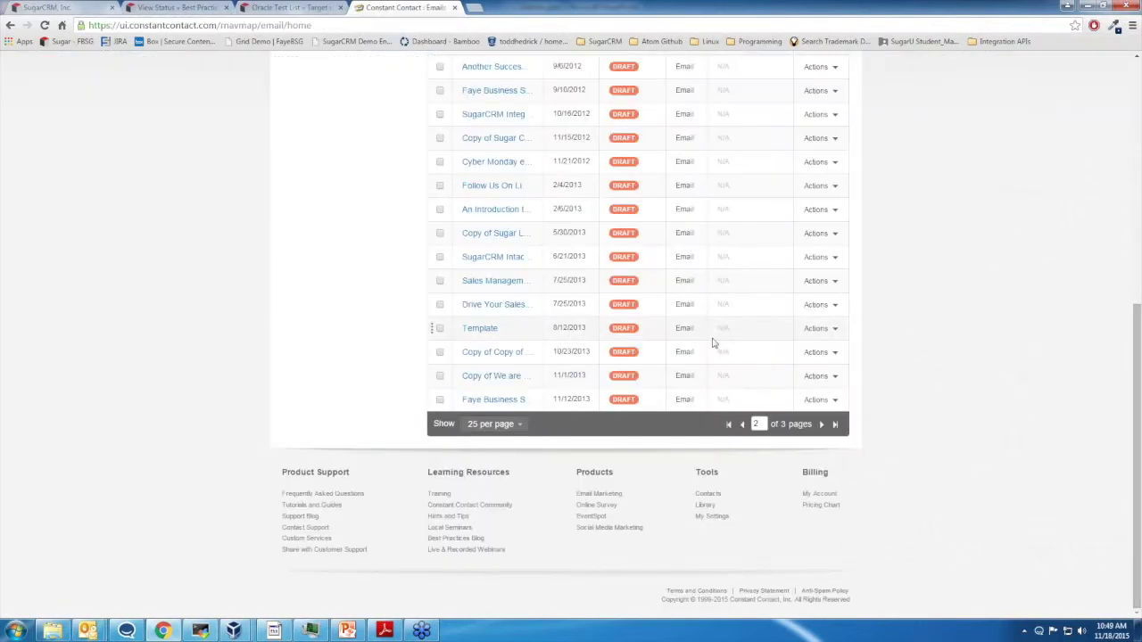
{"action": "scroll", "coordinate": [713, 343], "scroll_direction": "up", "scroll_amount": 5}
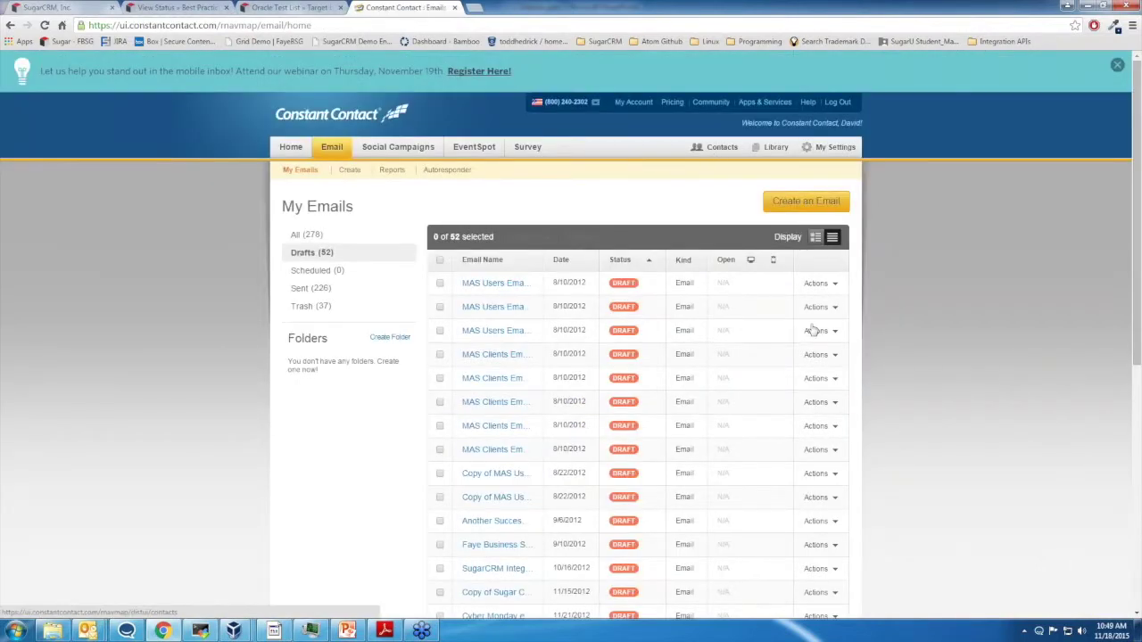
{"action": "left_click", "coordinate": [721, 147]}
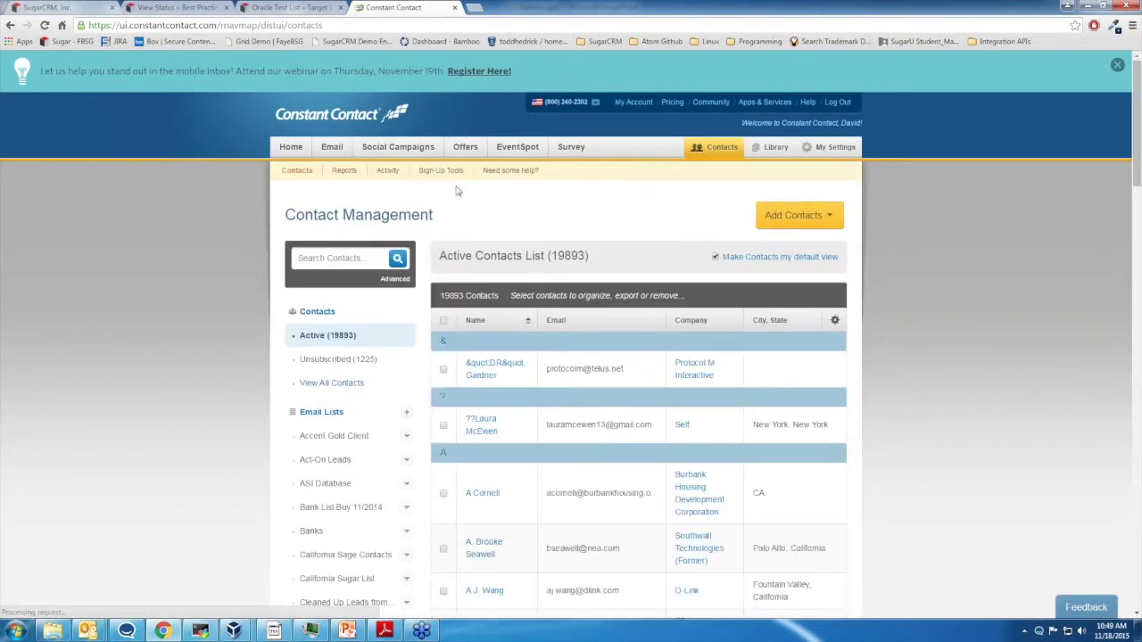
{"action": "left_click", "coordinate": [388, 172]}
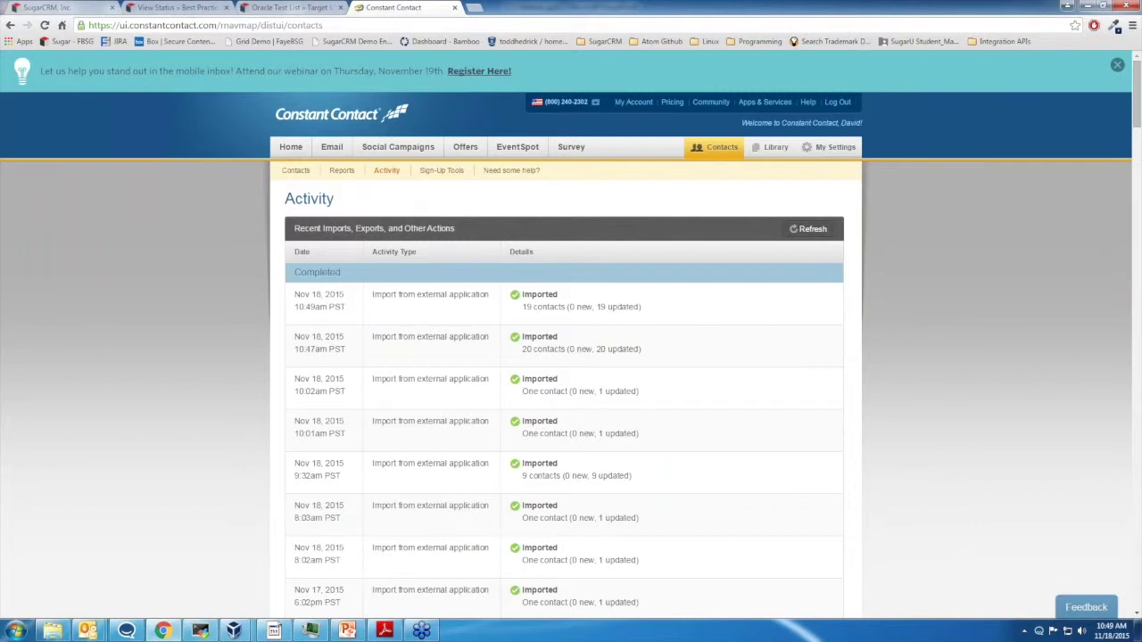
{"action": "left_click", "coordinate": [287, 7]}
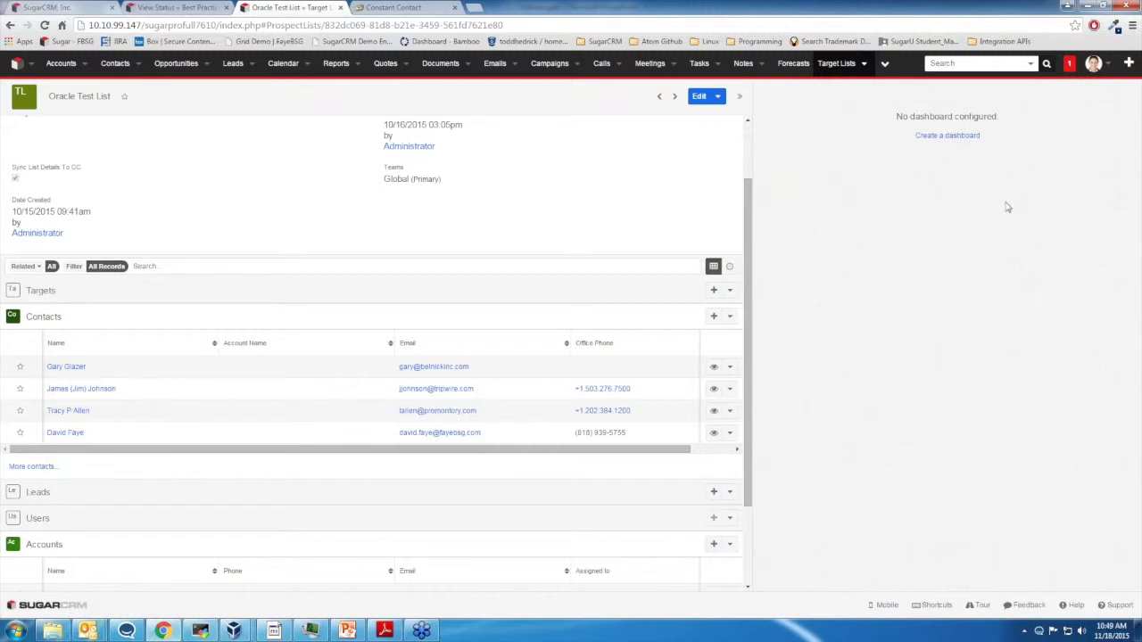
{"action": "left_click_drag", "start_coordinate": [746, 239], "coordinate": [750, 157]}
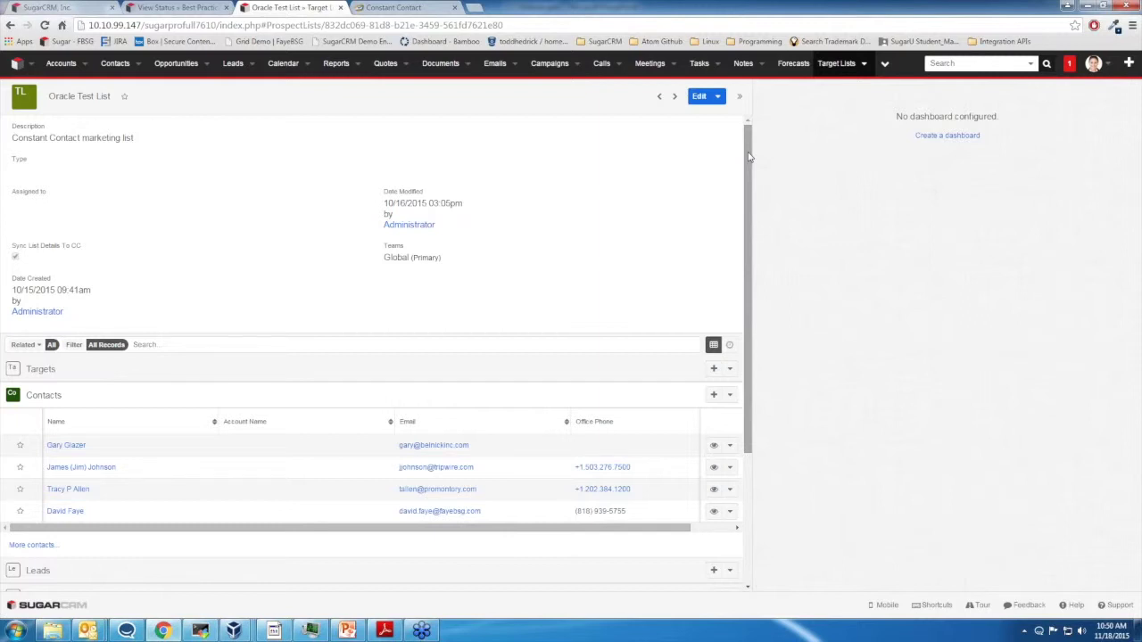
View the Contacts module's records and return to the Target Lists module.
{"action": "left_click", "coordinate": [114, 63]}
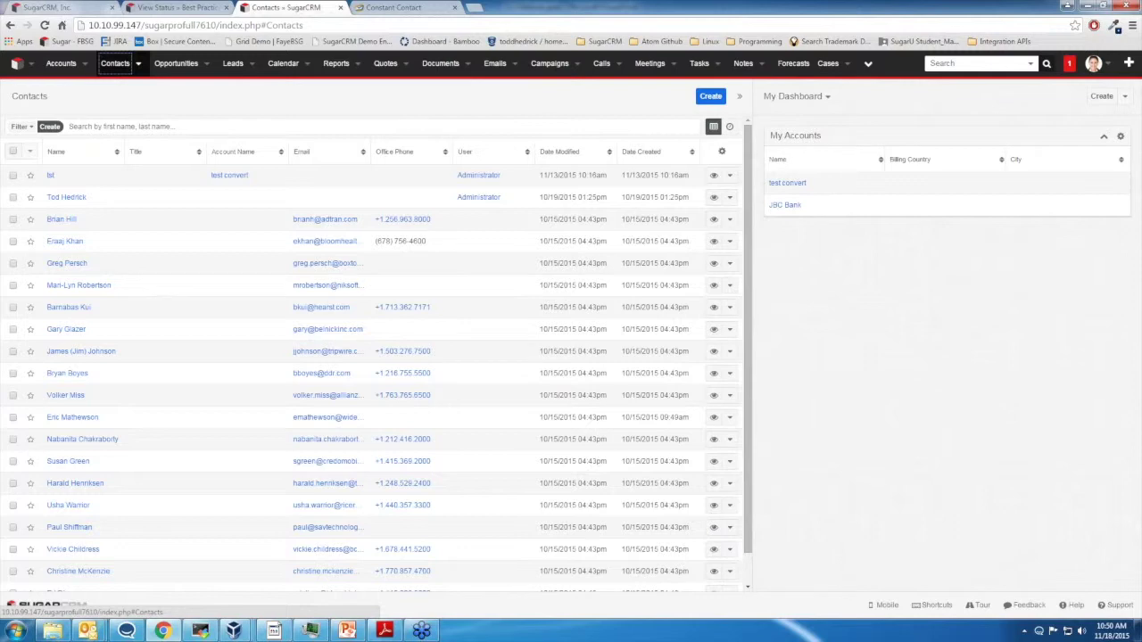
{"action": "left_click", "coordinate": [868, 63]}
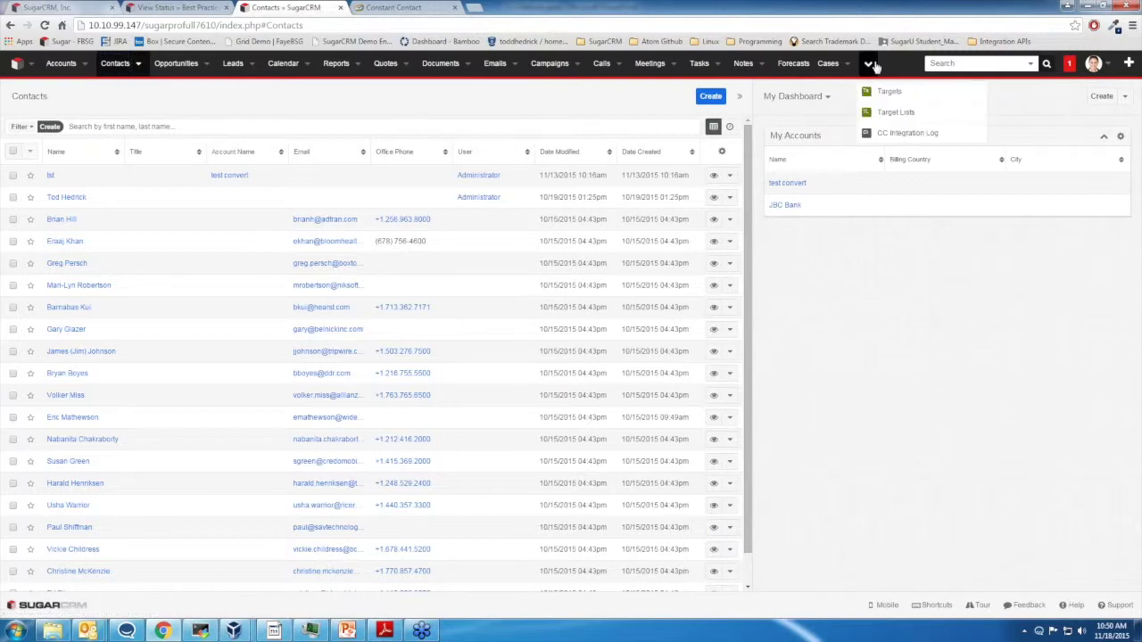
{"action": "left_click", "coordinate": [896, 111]}
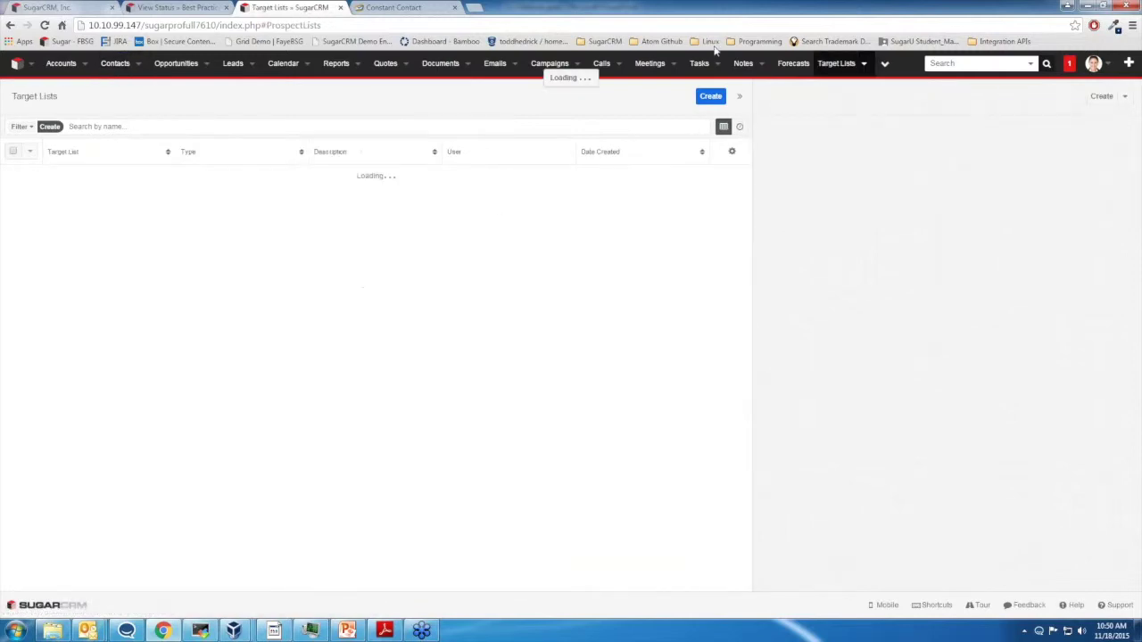
Create and save a target list named Generic List with Sync List Details To CC enabled.
{"action": "left_click", "coordinate": [710, 97]}
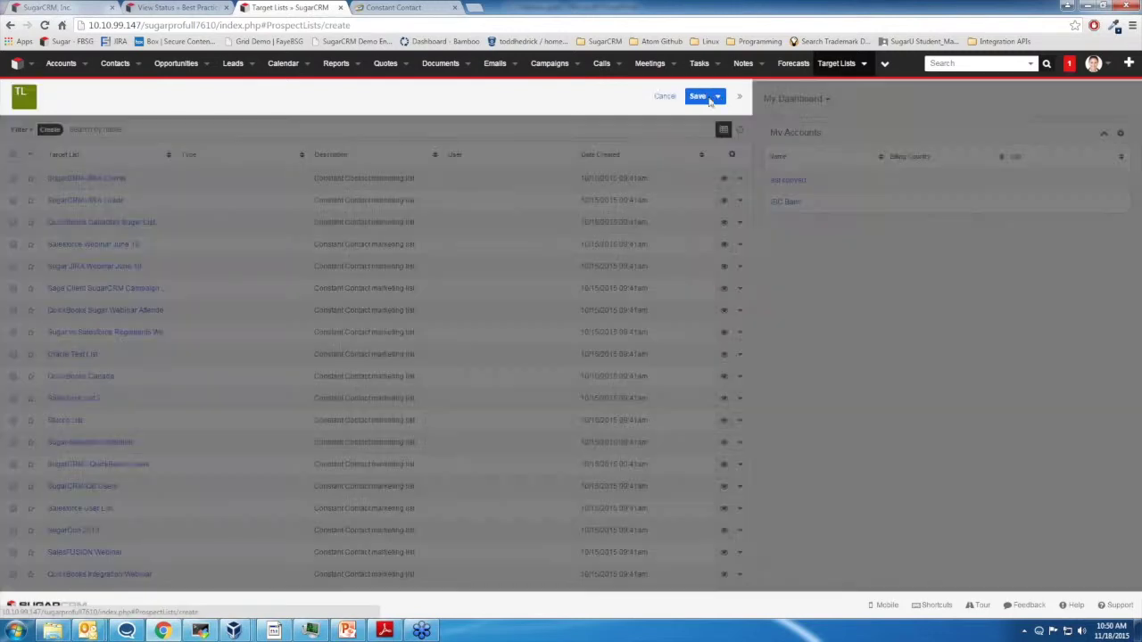
{"action": "type", "text": "Generic"}
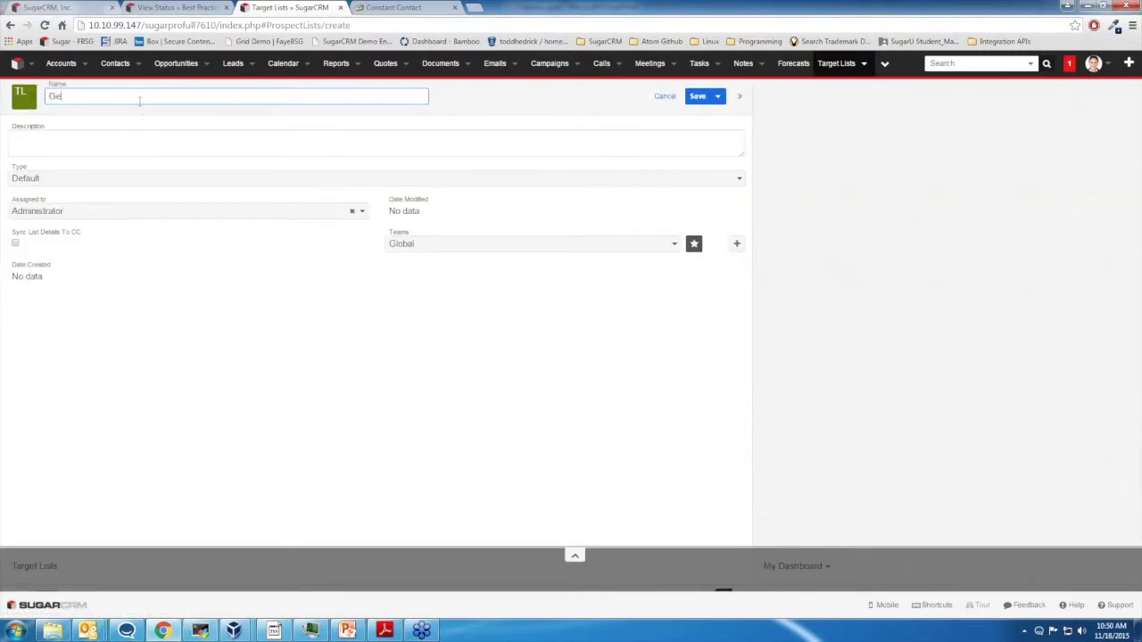
{"action": "type", "text": " List"}
{"action": "left_click", "coordinate": [15, 246]}
{"action": "left_click", "coordinate": [694, 98]}
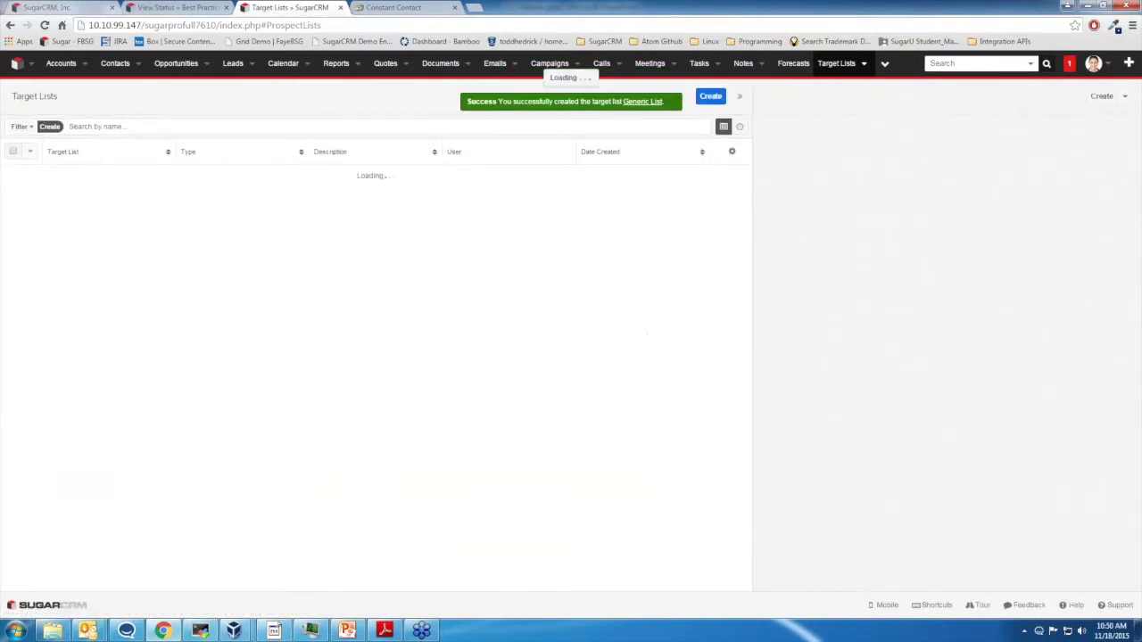
Open Generic List and link the 20 contacts shown in the contact selection view to it.
{"action": "left_click", "coordinate": [70, 181]}
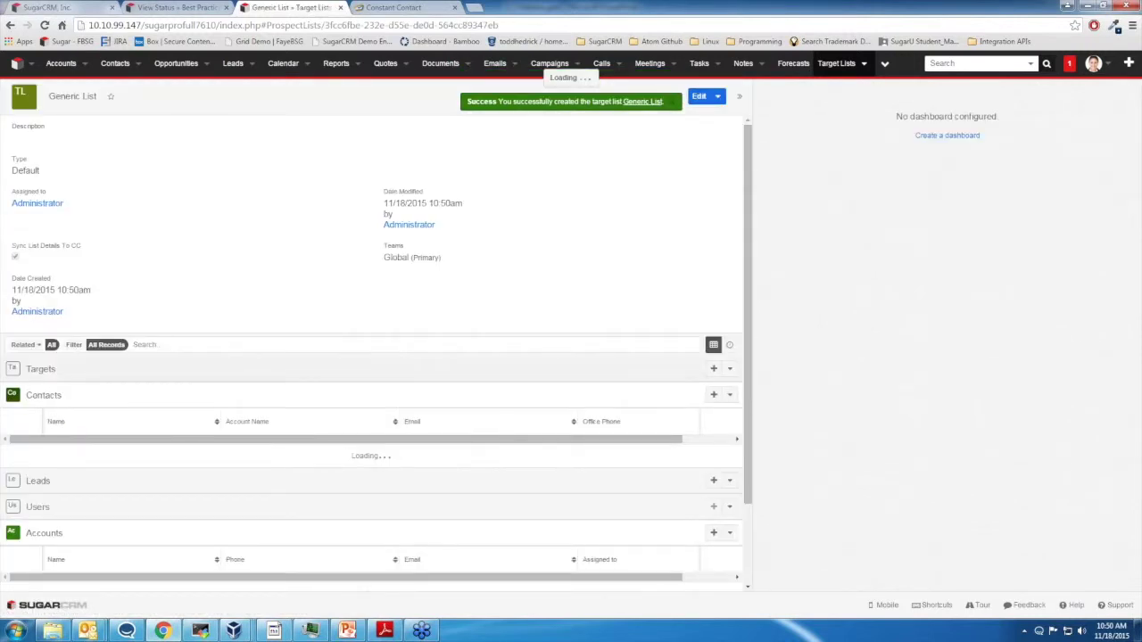
{"action": "left_click", "coordinate": [729, 394]}
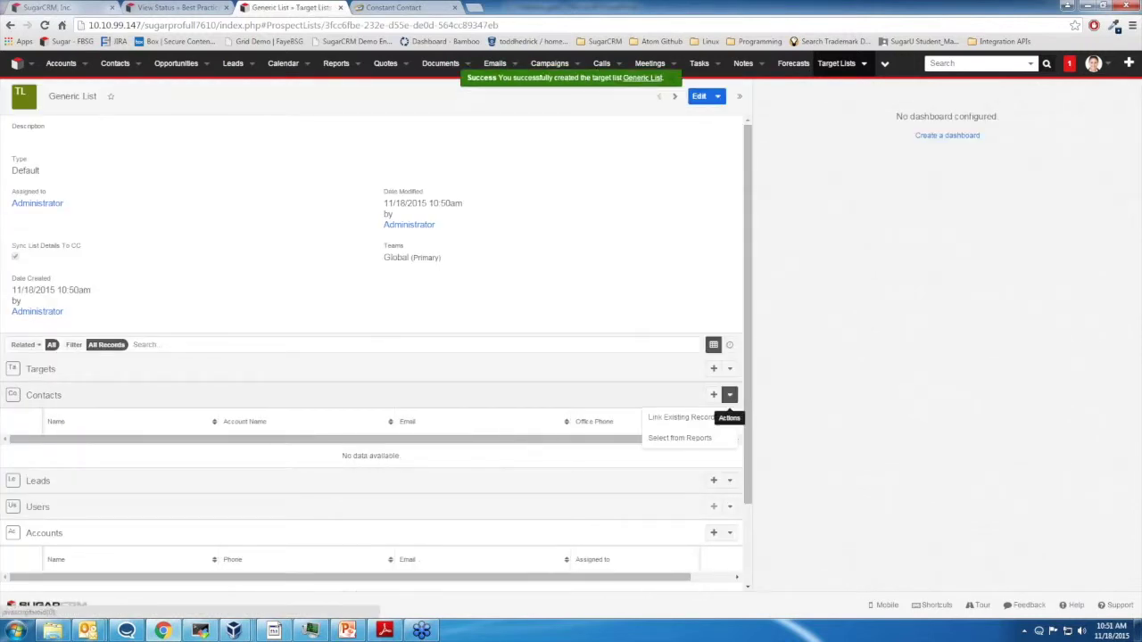
{"action": "left_click", "coordinate": [678, 420]}
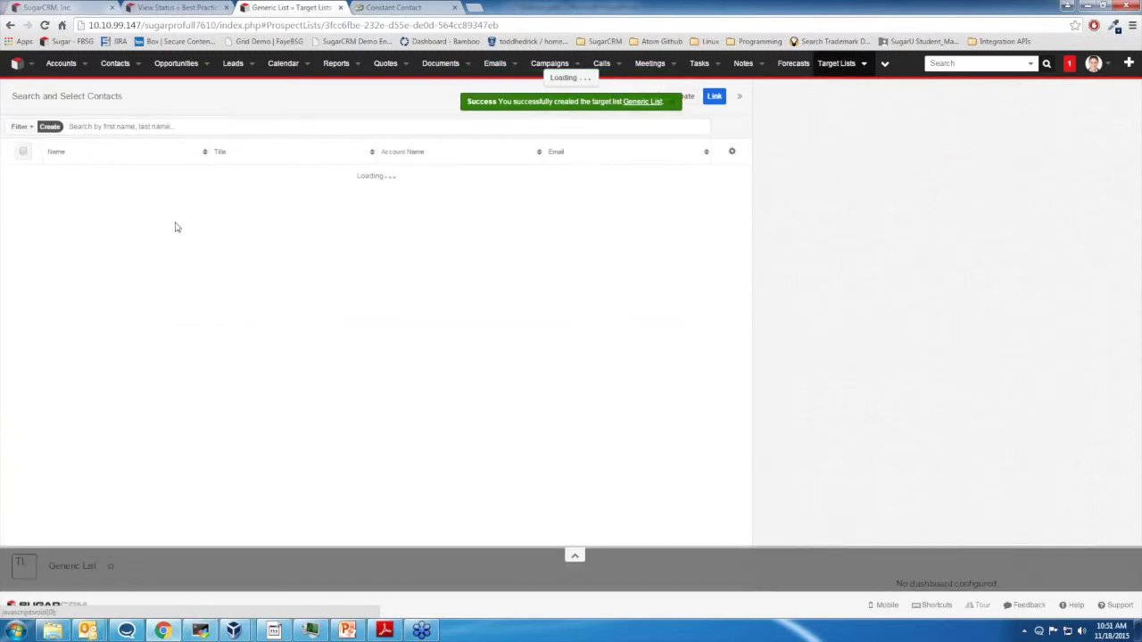
{"action": "left_click", "coordinate": [22, 153]}
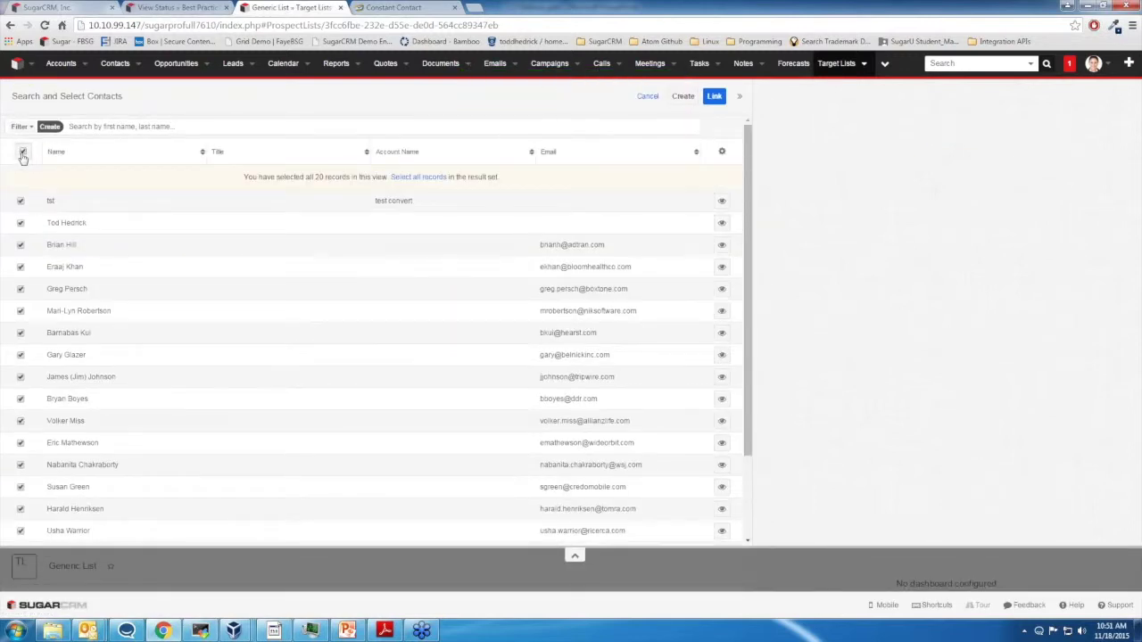
{"action": "left_click", "coordinate": [413, 179]}
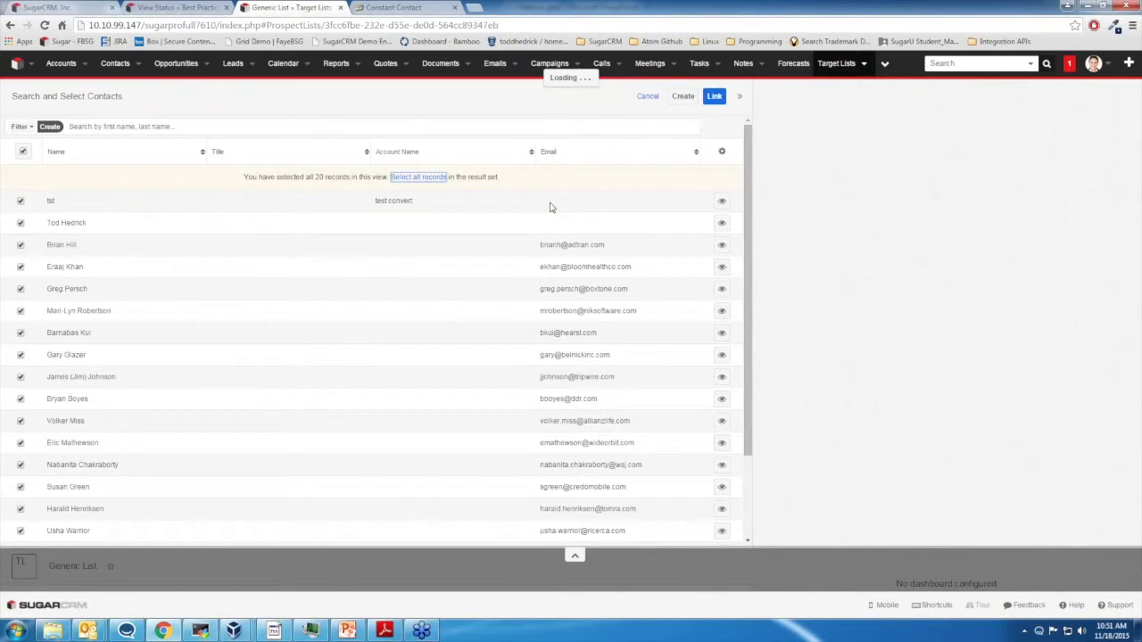
{"action": "left_click", "coordinate": [23, 152]}
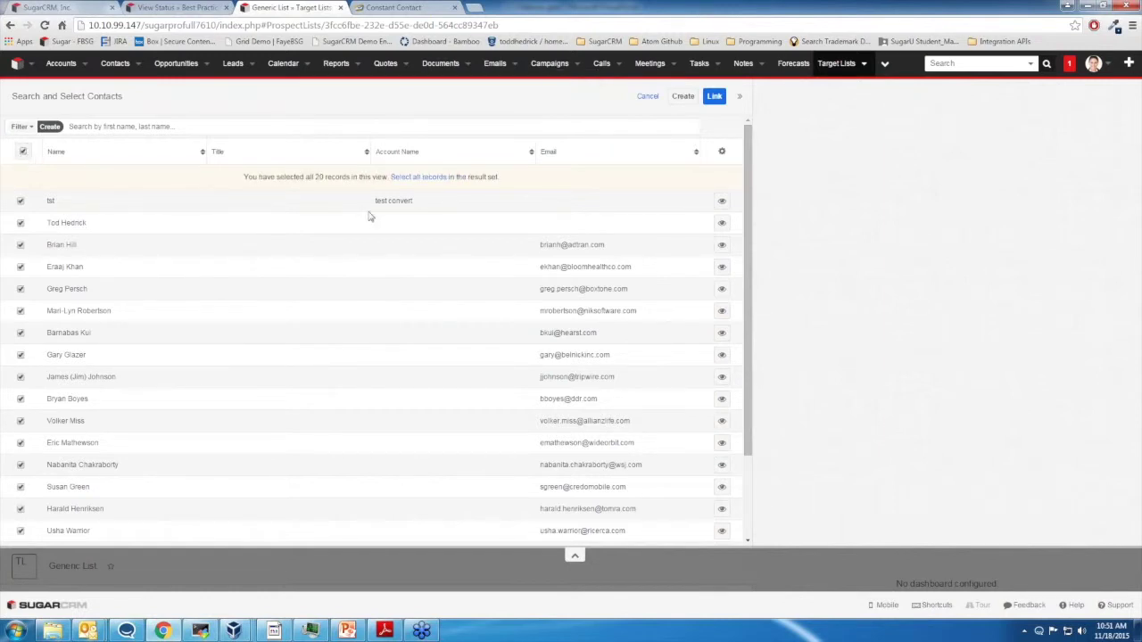
{"action": "left_click", "coordinate": [714, 97]}
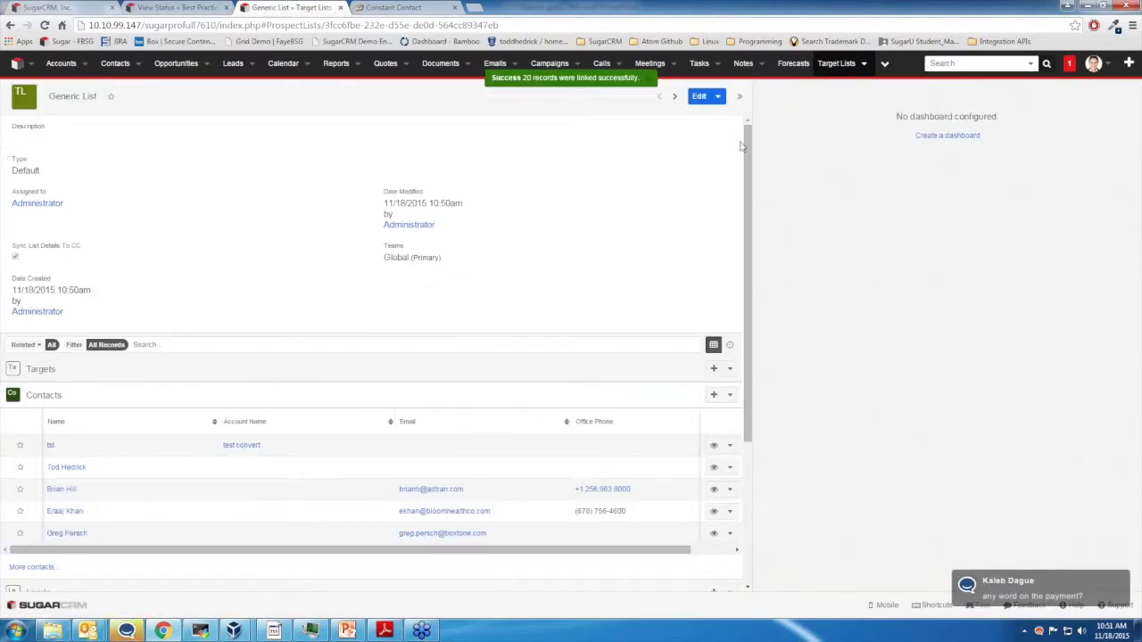
Send Generic List to Constant Contact and check the new import in Constant Contact's contact activity log.
{"action": "left_click", "coordinate": [717, 96]}
{"action": "left_click", "coordinate": [663, 161]}
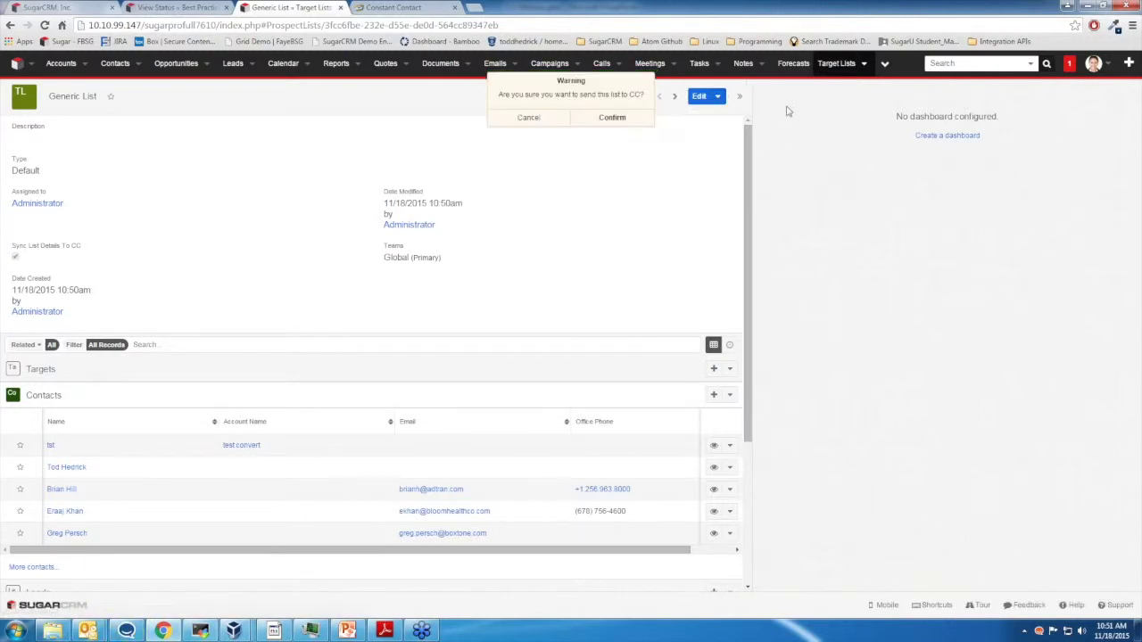
{"action": "left_click", "coordinate": [612, 116]}
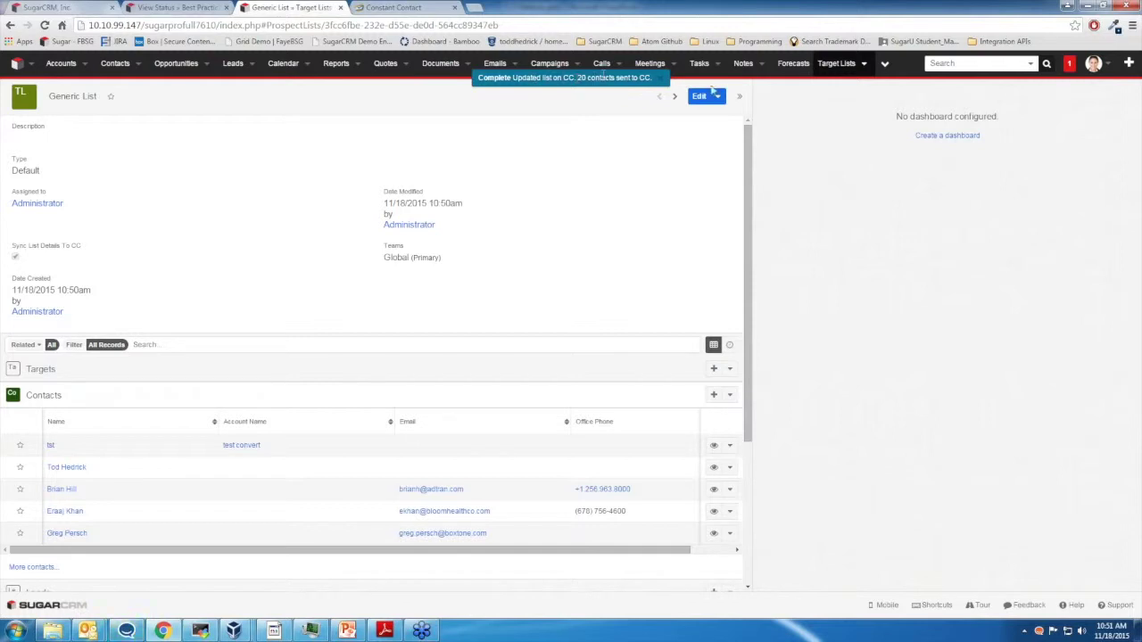
{"action": "left_click", "coordinate": [379, 6]}
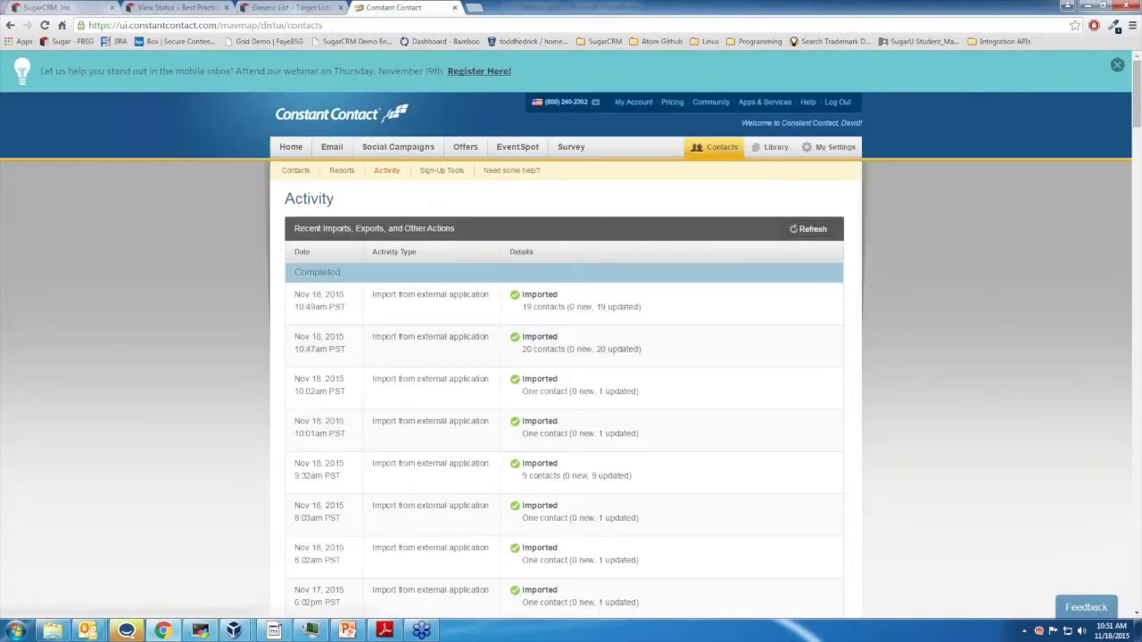
{"action": "left_click", "coordinate": [388, 167]}
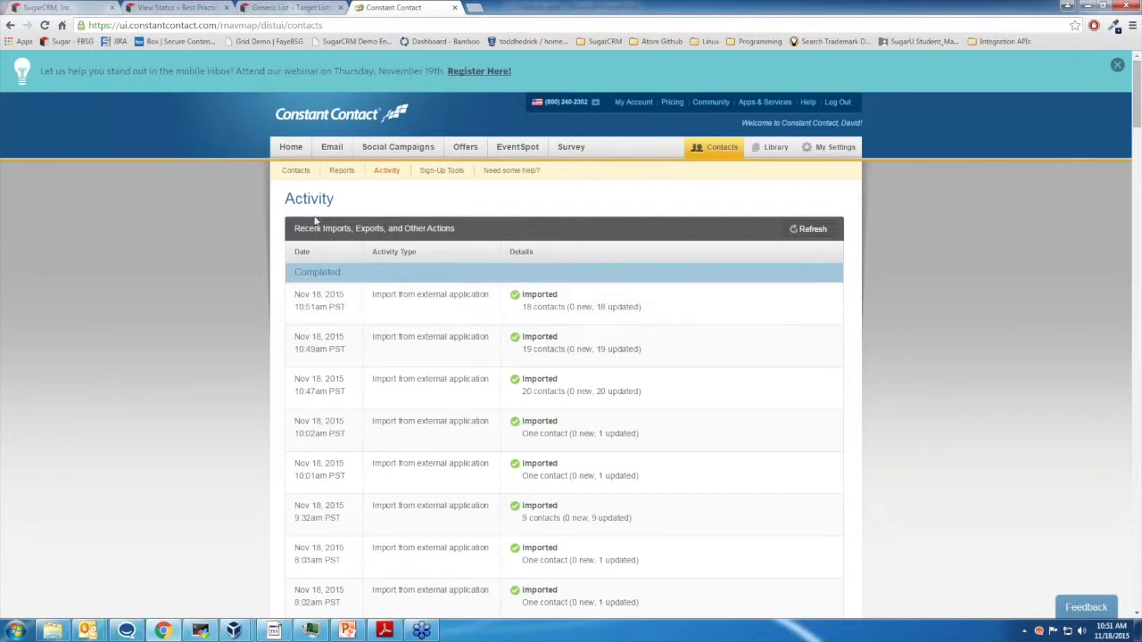
Examine all Constant Contact emails sorted by email name, paging through to the third page.
{"action": "left_click", "coordinate": [332, 150]}
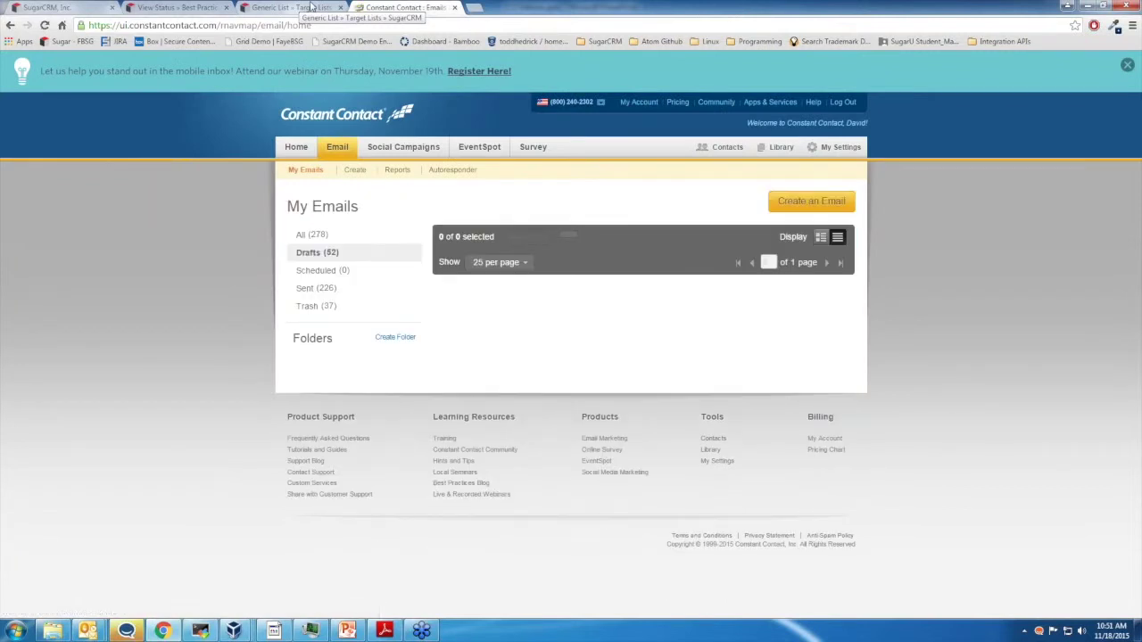
{"action": "left_click", "coordinate": [307, 235]}
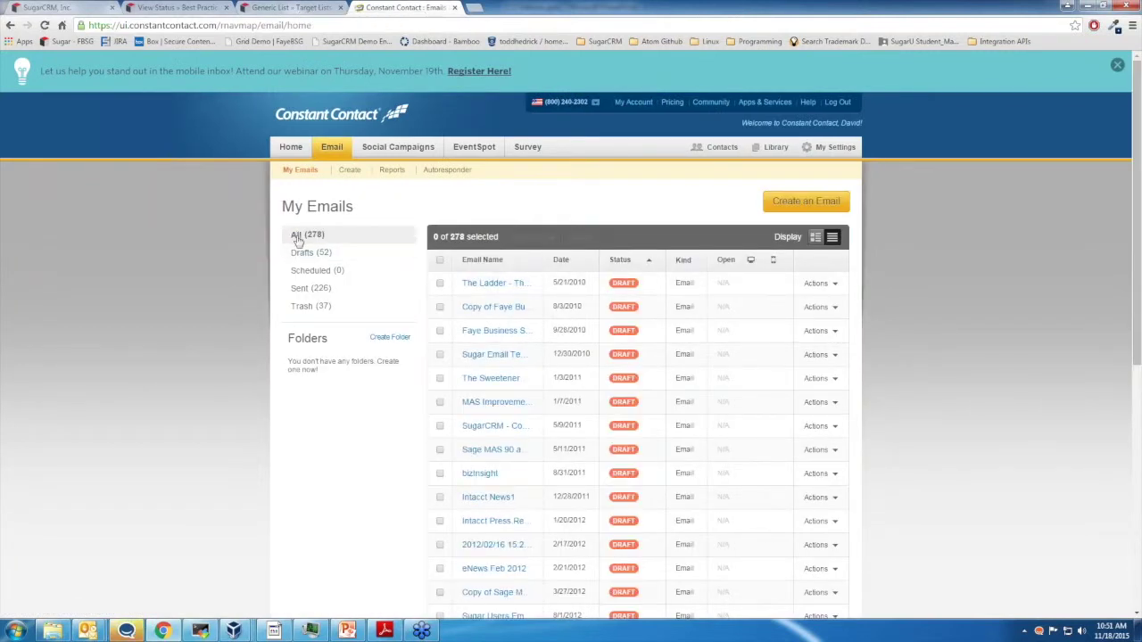
{"action": "left_click", "coordinate": [508, 262]}
{"action": "left_click", "coordinate": [510, 264]}
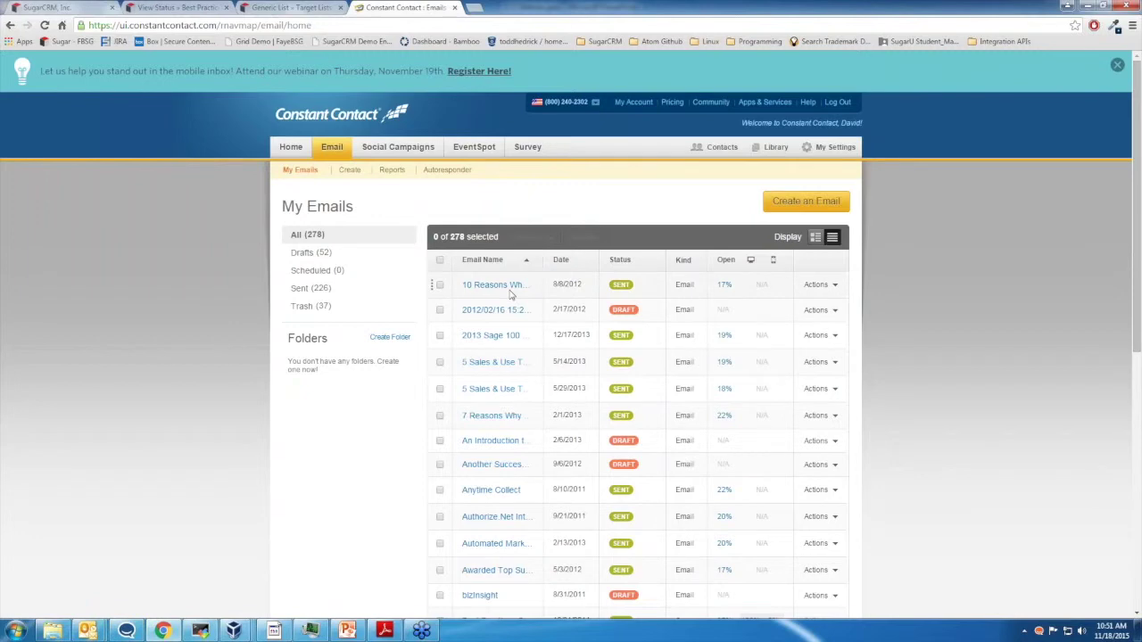
{"action": "scroll", "coordinate": [511, 294], "scroll_direction": "down", "scroll_amount": 5}
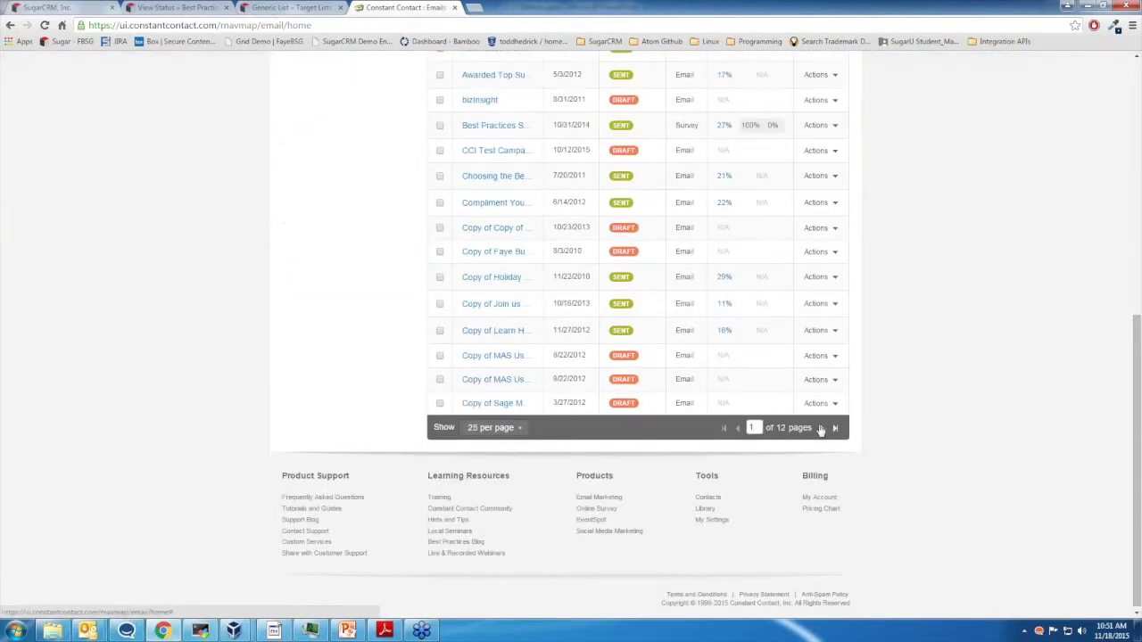
{"action": "left_click", "coordinate": [820, 429]}
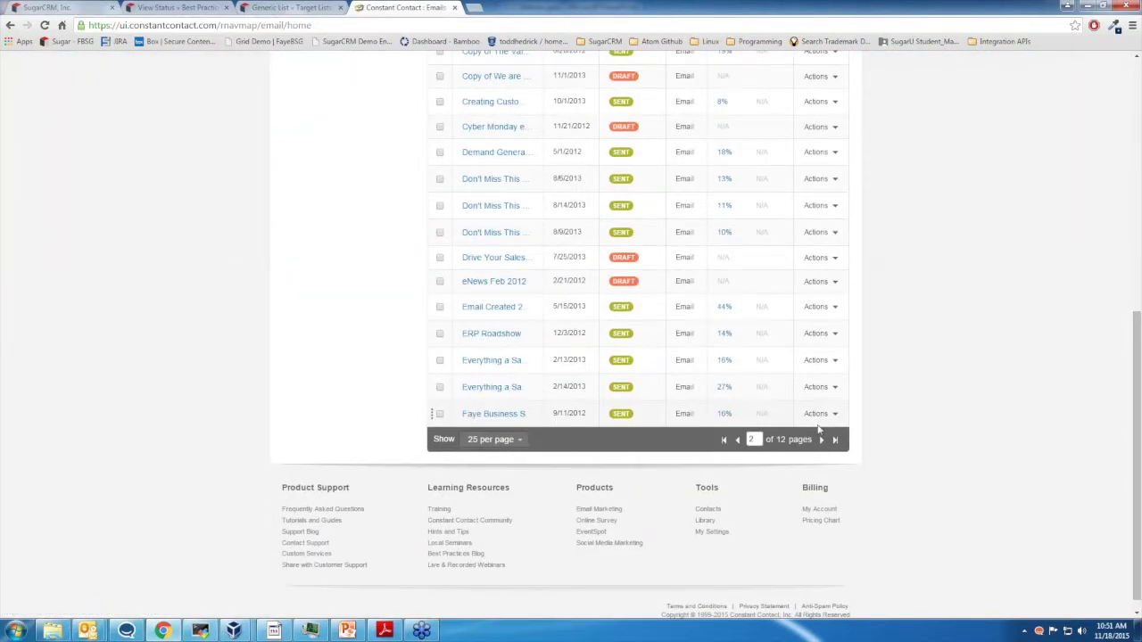
{"action": "left_click", "coordinate": [821, 439]}
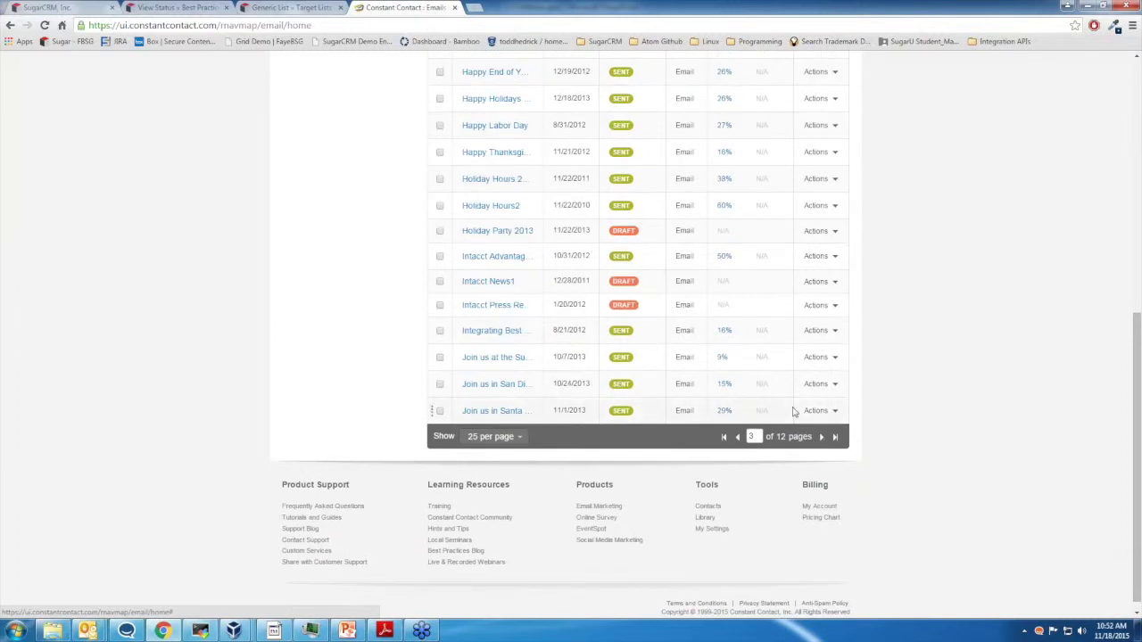
{"action": "scroll", "coordinate": [798, 420], "scroll_direction": "up", "scroll_amount": 5}
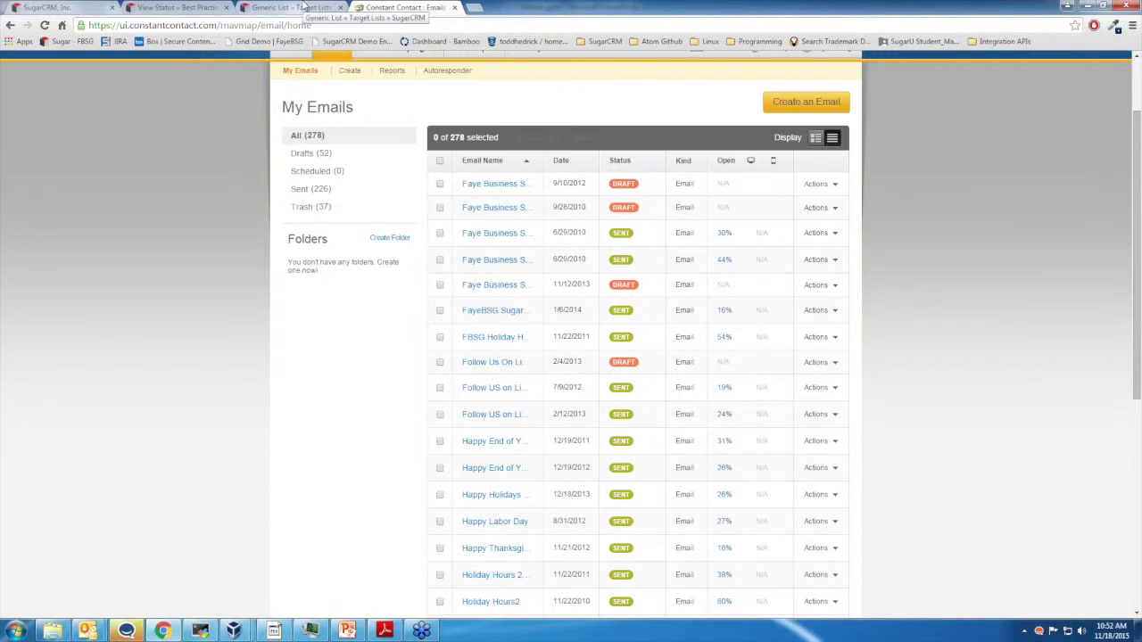
{"action": "scroll", "coordinate": [701, 136], "scroll_direction": "up", "scroll_amount": 2}
View Constant Contact's contact management page and return to Generic List in SugarCRM.
{"action": "left_click", "coordinate": [722, 147]}
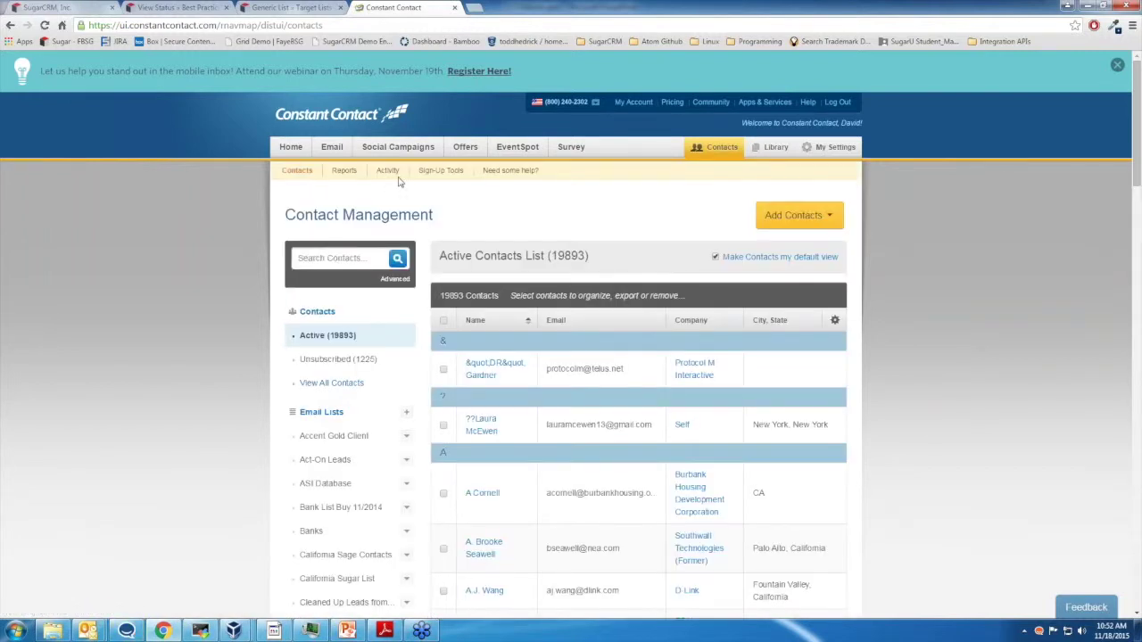
{"action": "left_click", "coordinate": [257, 7]}
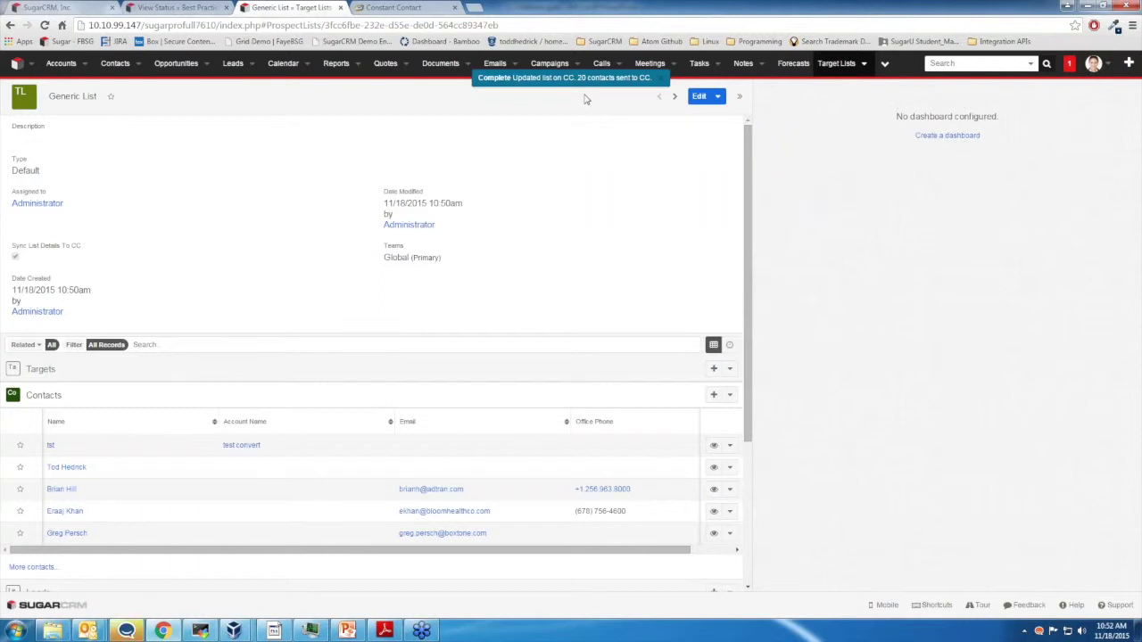
{"action": "left_click", "coordinate": [394, 7]}
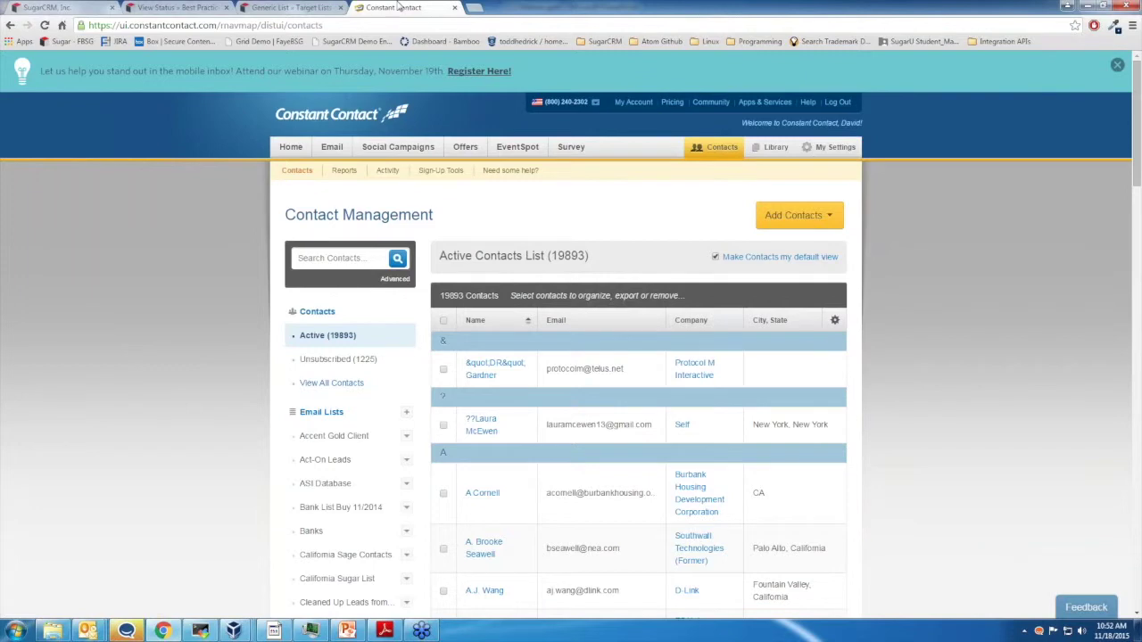
{"action": "left_click", "coordinate": [320, 7]}
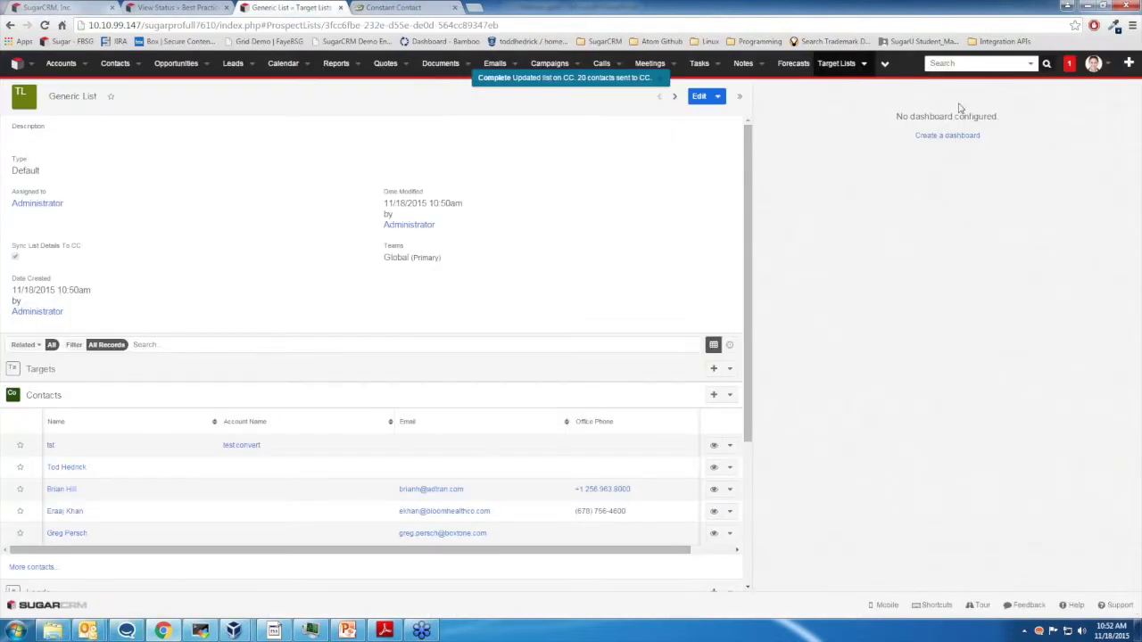
Open the Constant Contact integration configuration from SugarCRM's administration page, glancing at Constant Contact's contacts before returning to it.
{"action": "left_click", "coordinate": [1096, 64]}
{"action": "left_click", "coordinate": [1107, 133]}
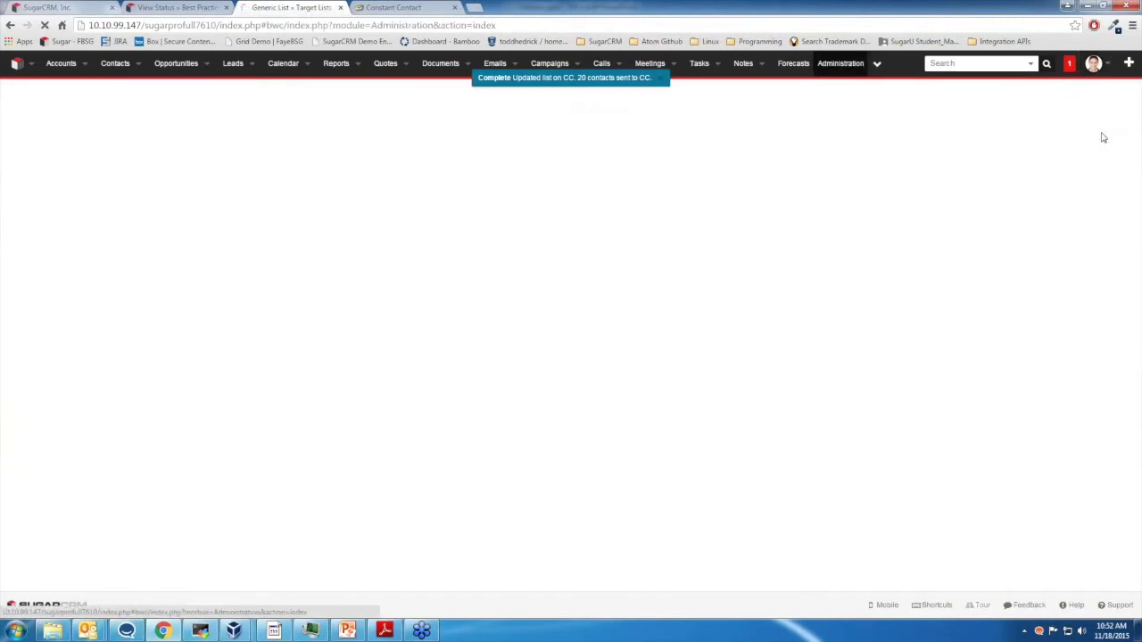
{"action": "scroll", "coordinate": [571, 339], "scroll_direction": "down", "scroll_amount": 15}
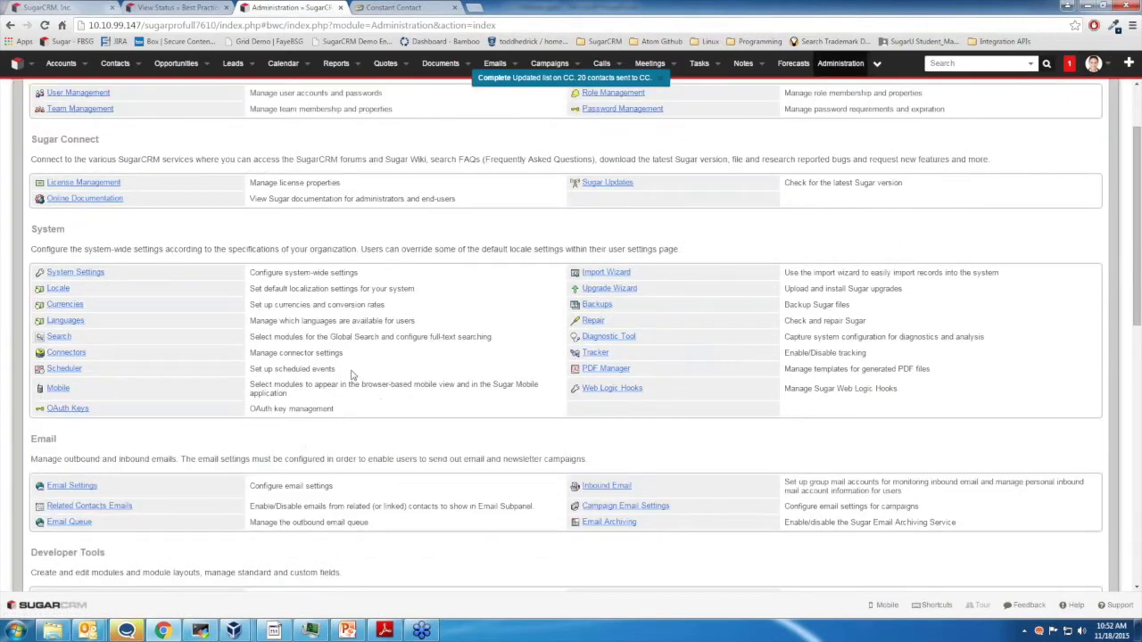
{"action": "left_click", "coordinate": [101, 409]}
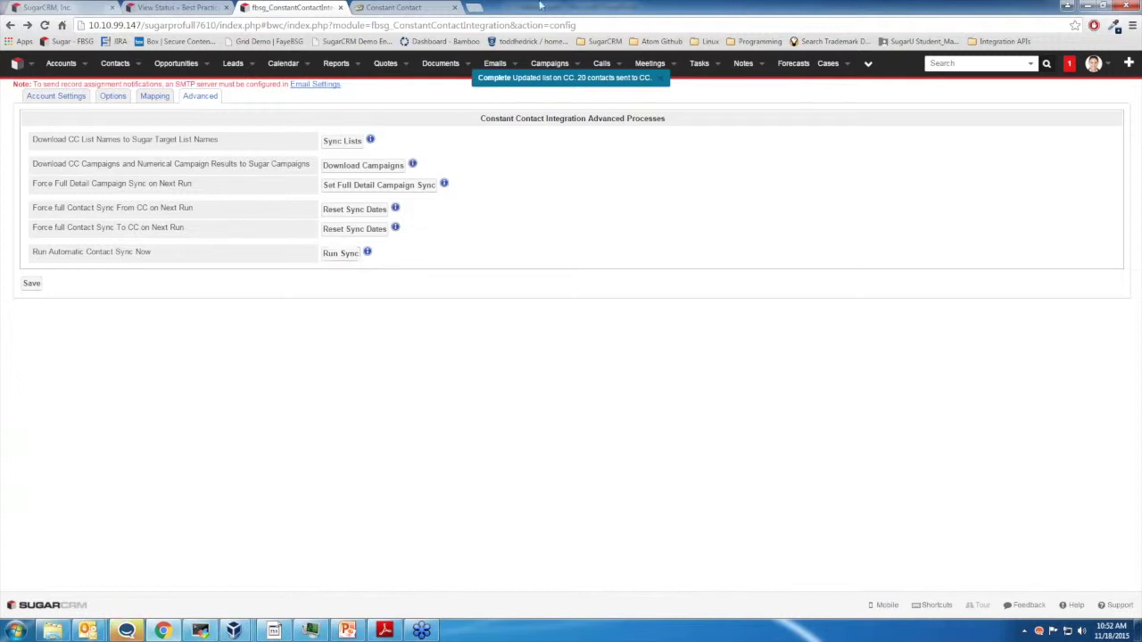
{"action": "left_click", "coordinate": [417, 6]}
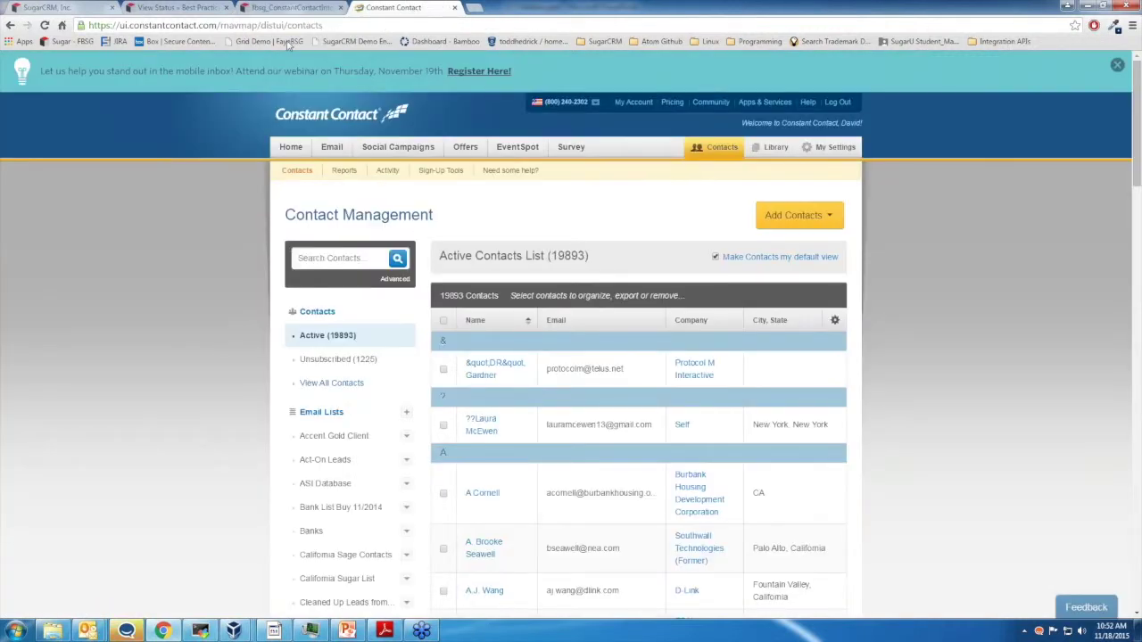
{"action": "left_click", "coordinate": [274, 8]}
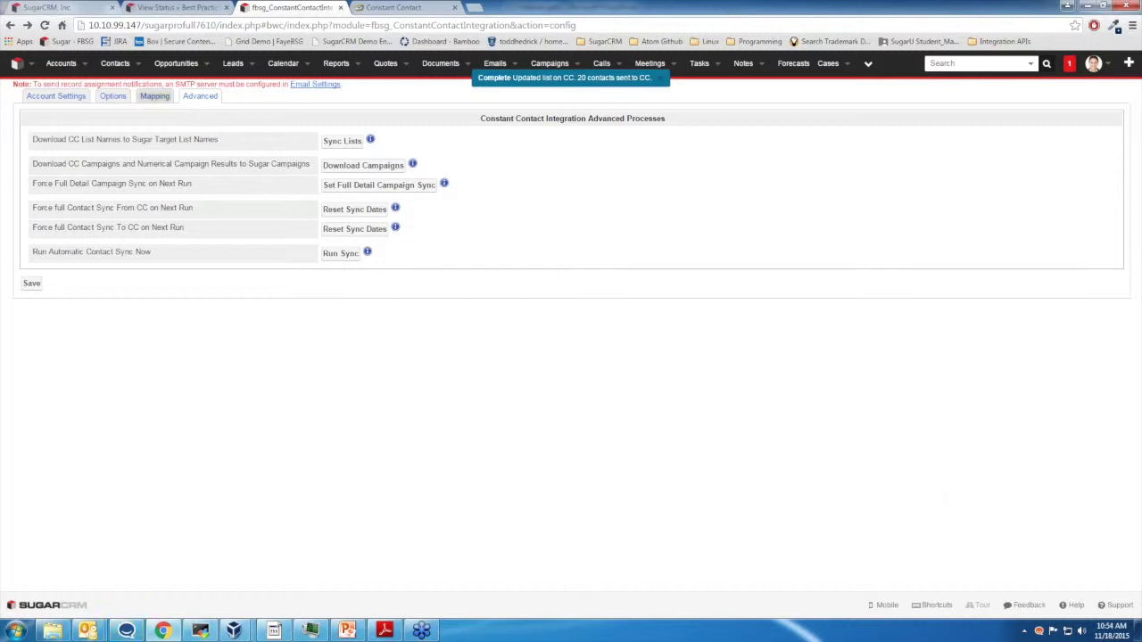
Add a custom field mapping from the Sugar field Assigned User Name to the Constant Contact field CustomField1.
{"action": "left_click", "coordinate": [155, 96]}
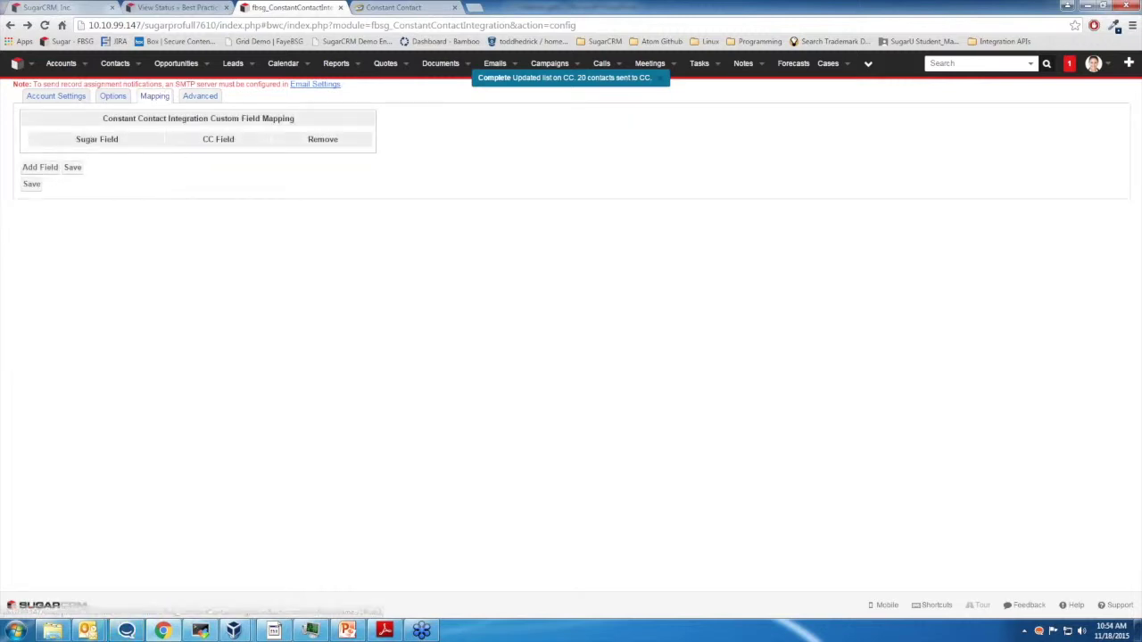
{"action": "left_click", "coordinate": [40, 167]}
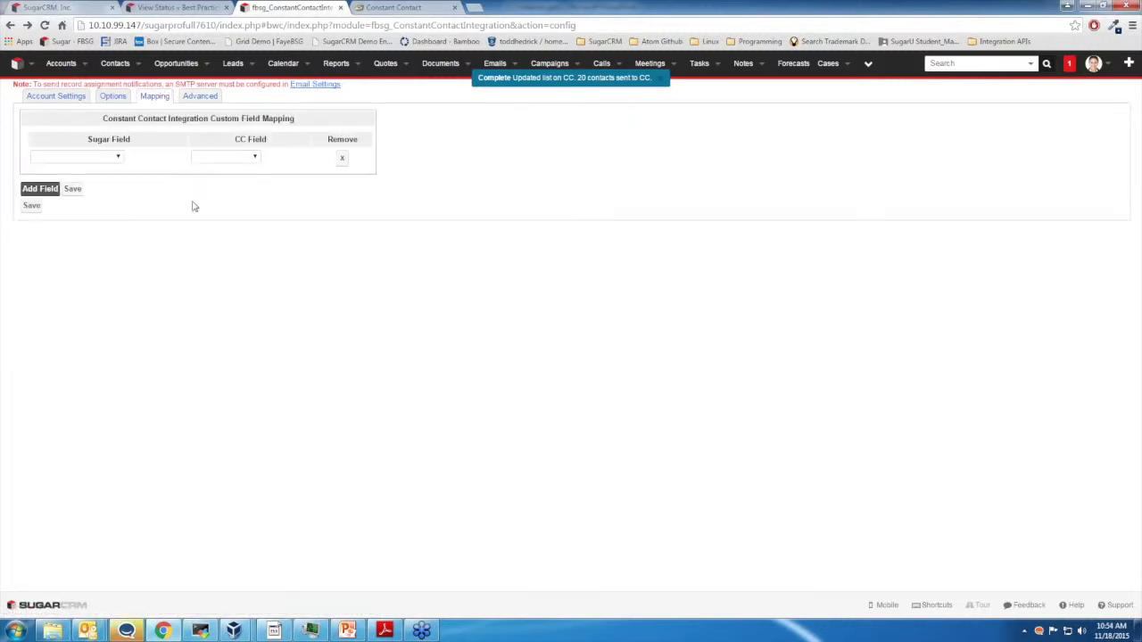
{"action": "left_click", "coordinate": [114, 157]}
{"action": "left_click", "coordinate": [54, 177]}
{"action": "left_click", "coordinate": [246, 160]}
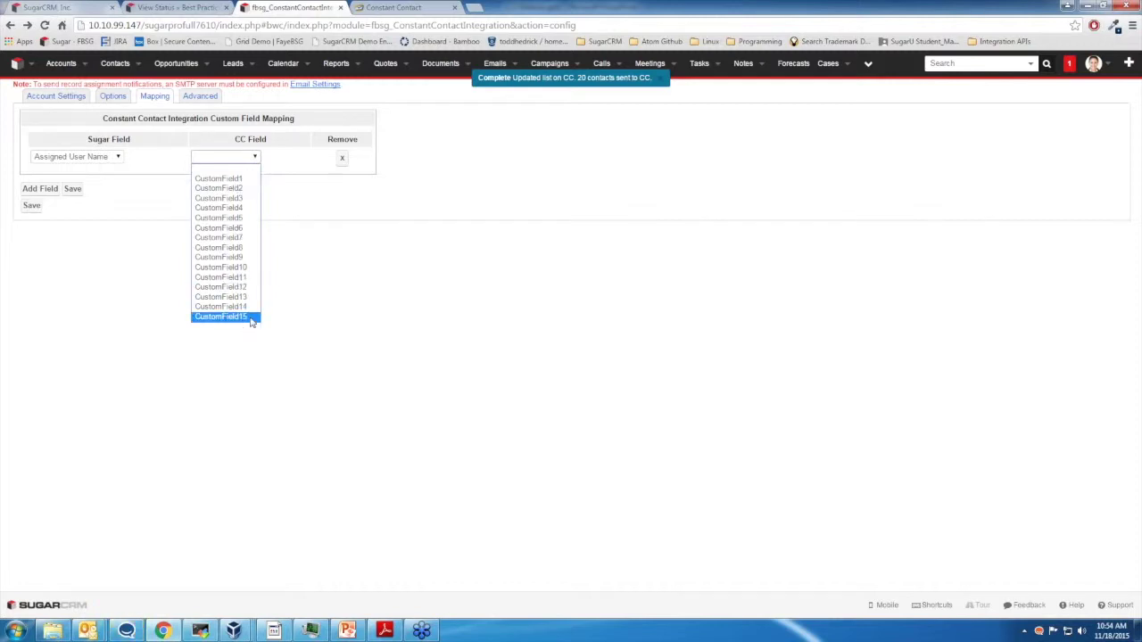
{"action": "left_click", "coordinate": [233, 179]}
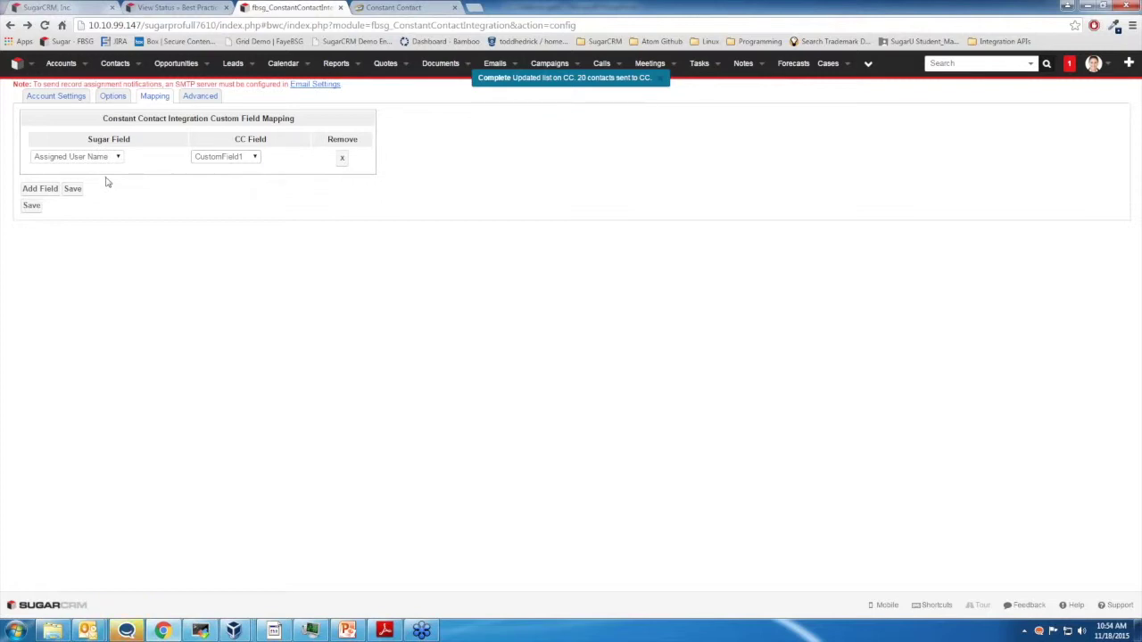
Review the available Sugar fields for the mapping row and set its Sugar field to blank.
{"action": "left_click", "coordinate": [93, 159]}
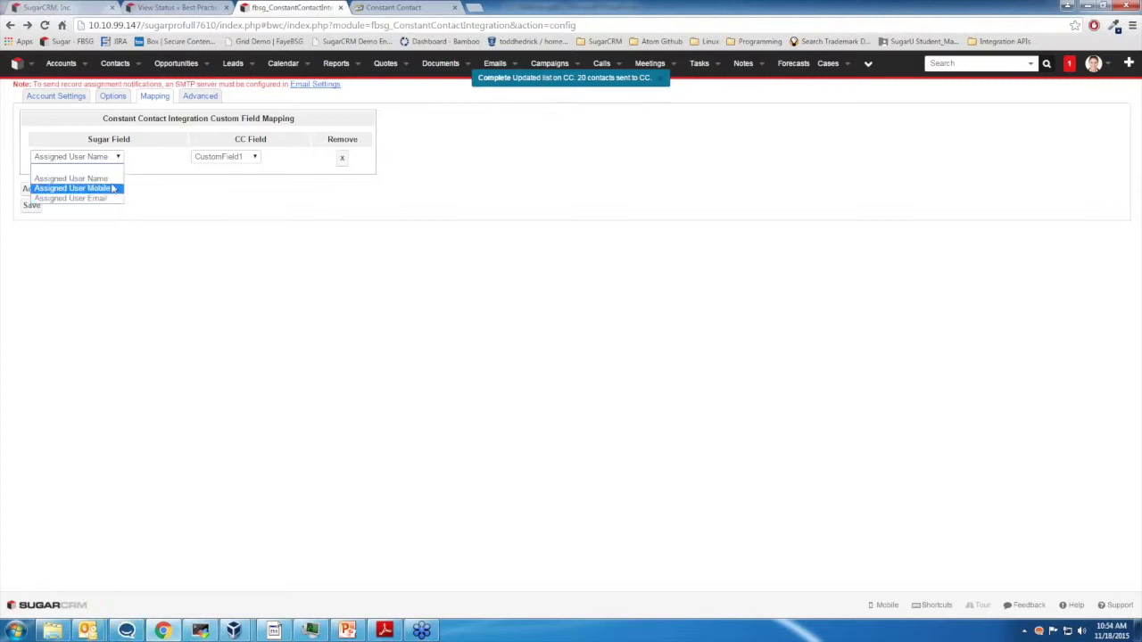
{"action": "left_click", "coordinate": [113, 188]}
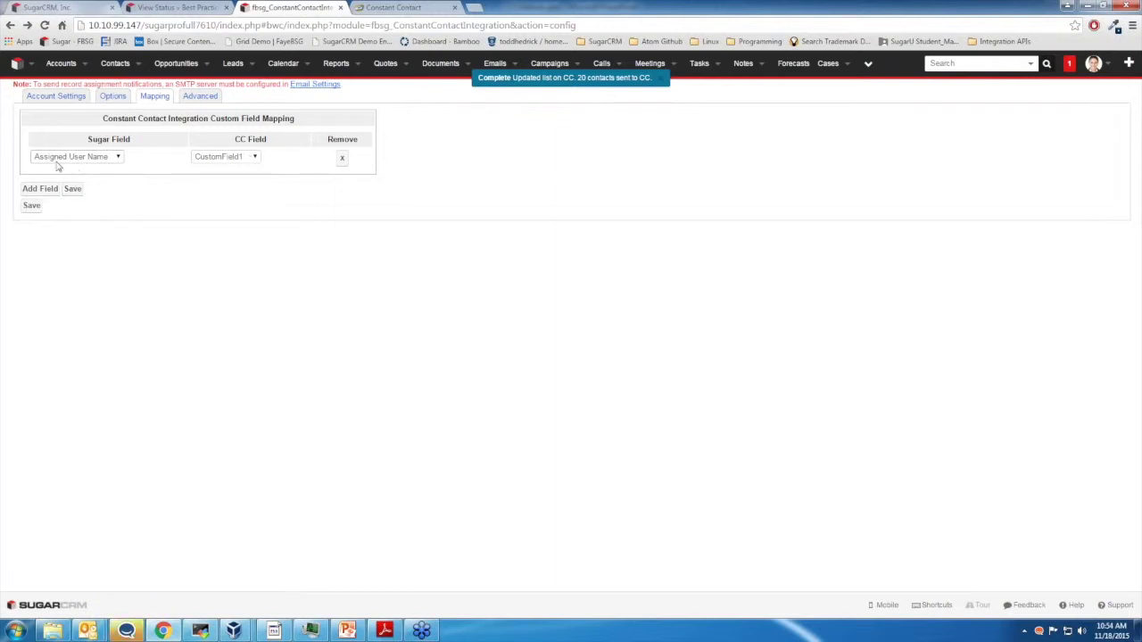
{"action": "left_click", "coordinate": [108, 157]}
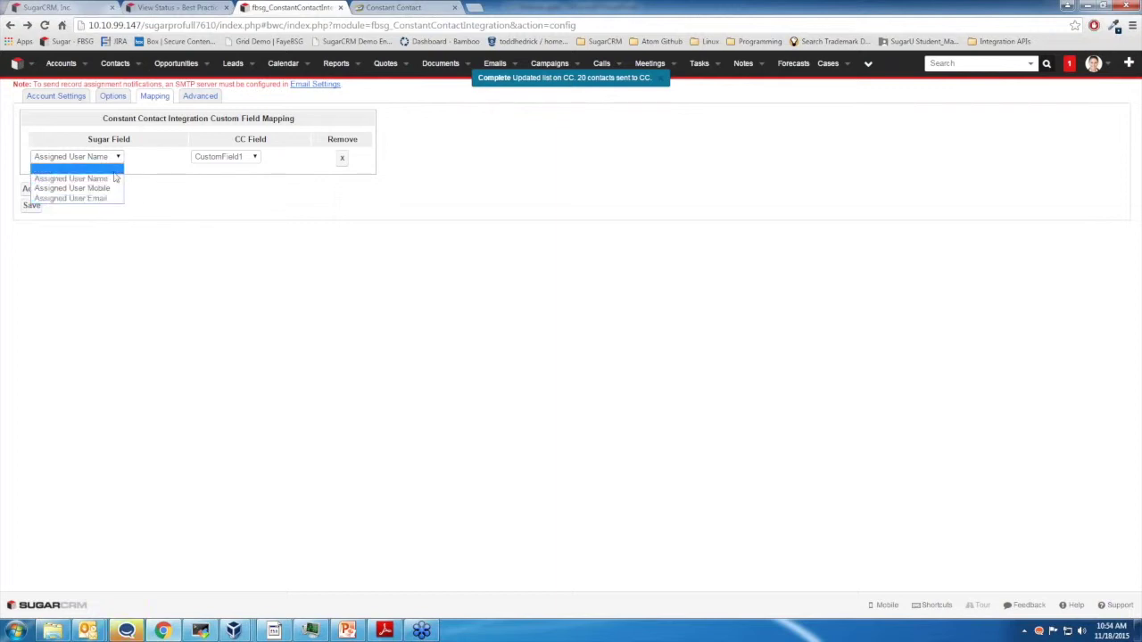
{"action": "left_click", "coordinate": [114, 175]}
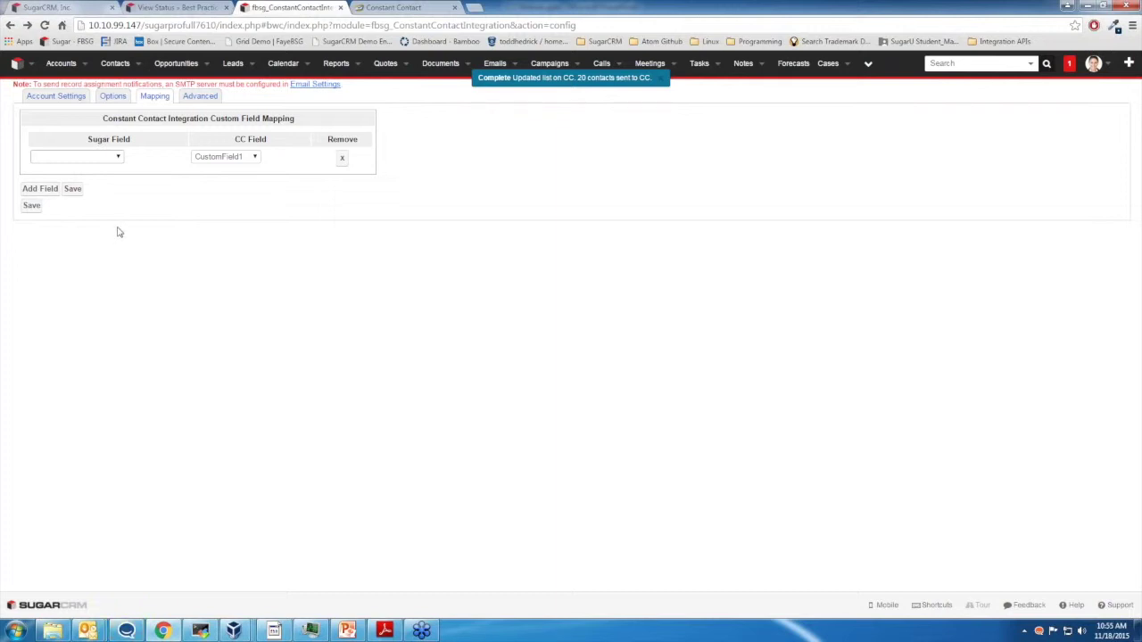
View the integration's general sync options and its advanced processes.
{"action": "left_click", "coordinate": [114, 98]}
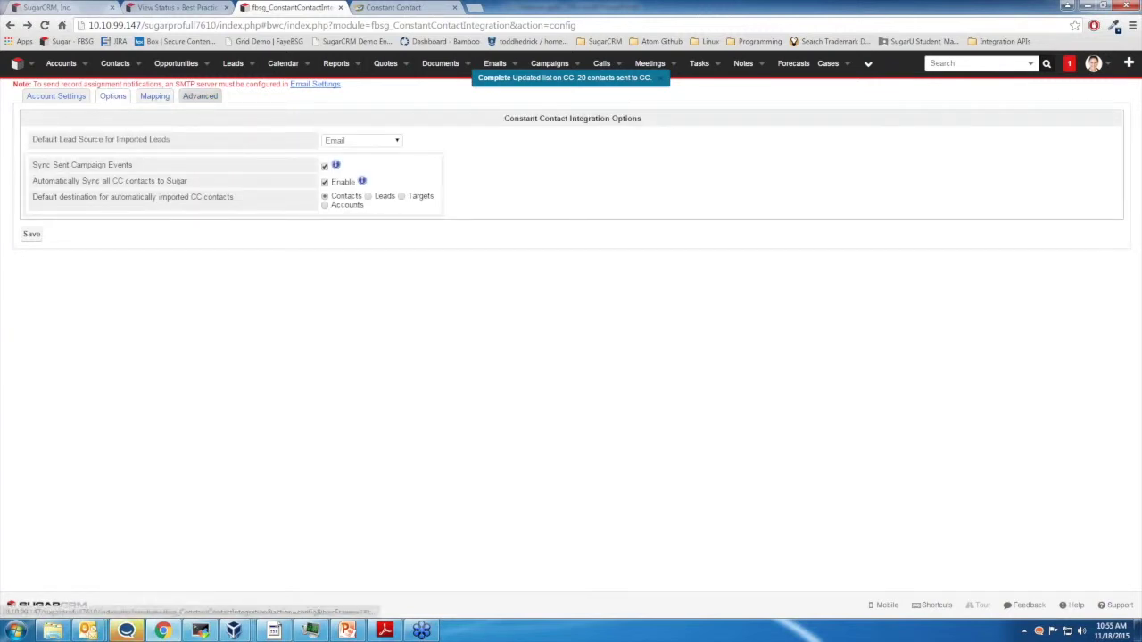
{"action": "left_click", "coordinate": [198, 97]}
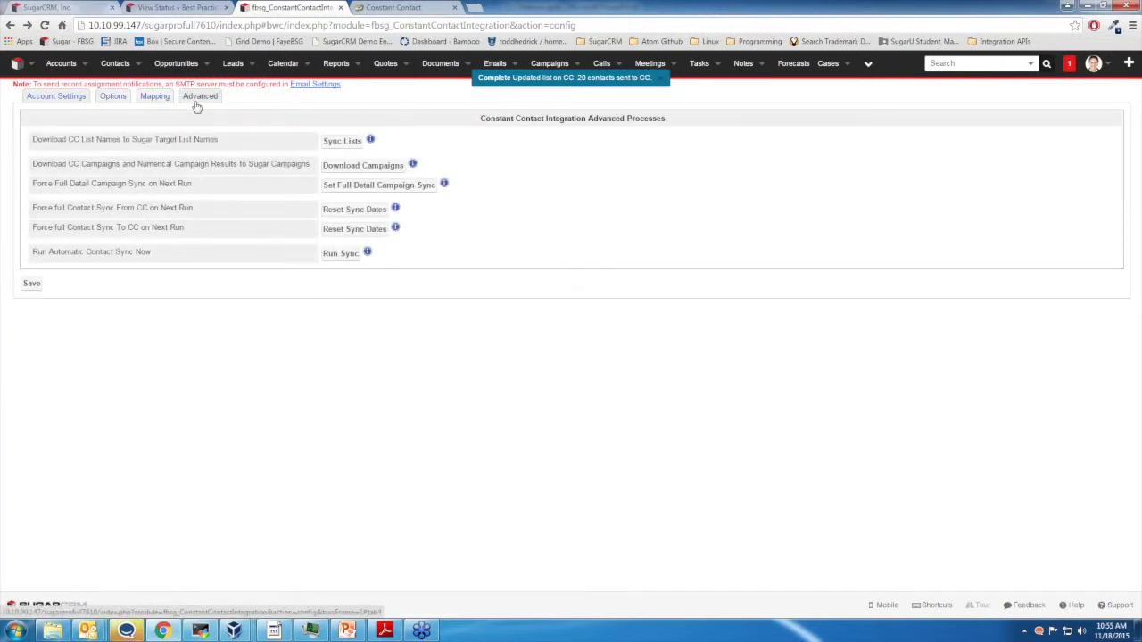